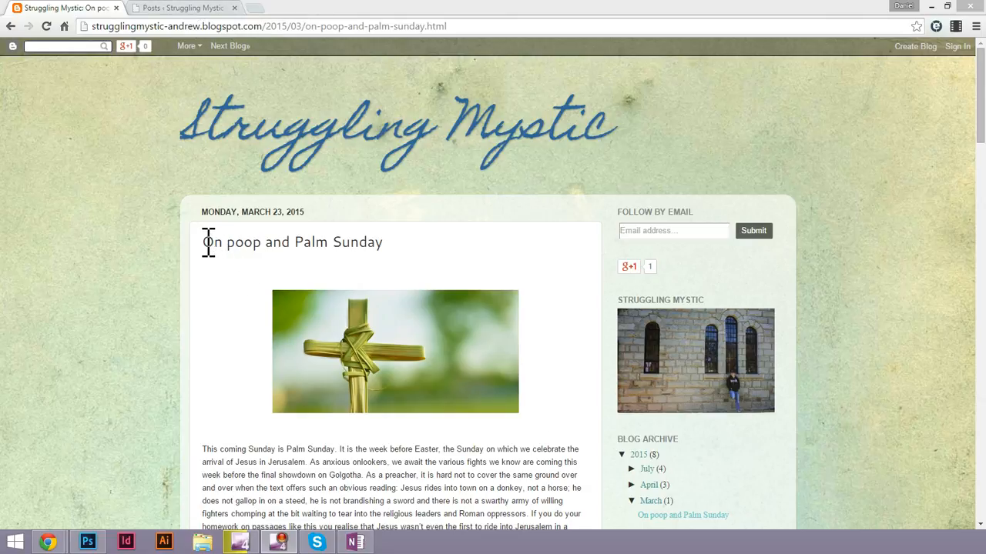
Copy the post title "On poop and Palm Sunday" from the Blogspot page.
{"action": "double_click", "coordinate": [324, 242]}
{"action": "double_click", "coordinate": [362, 243]}
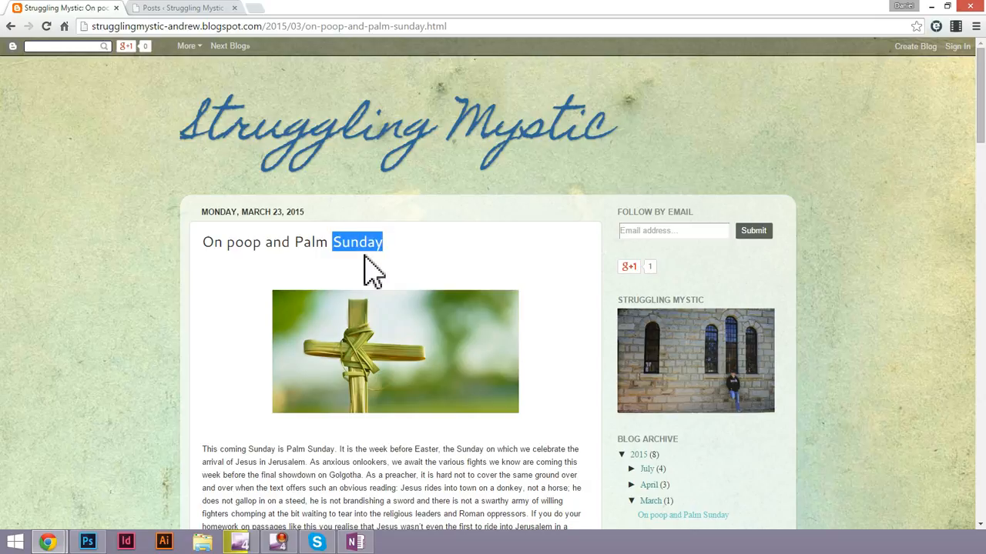
{"action": "left_click", "coordinate": [387, 245]}
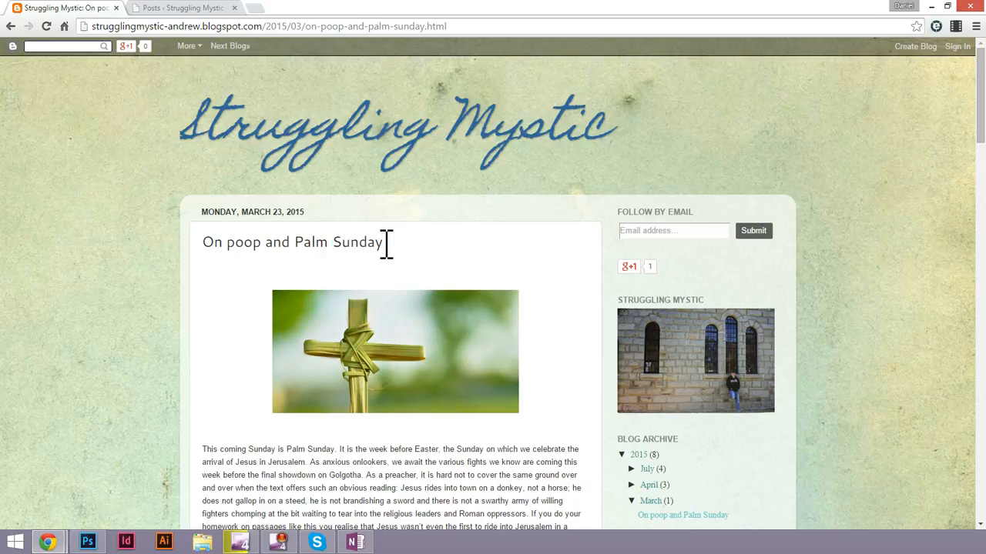
{"action": "left_click_drag", "start_coordinate": [387, 245], "coordinate": [212, 243]}
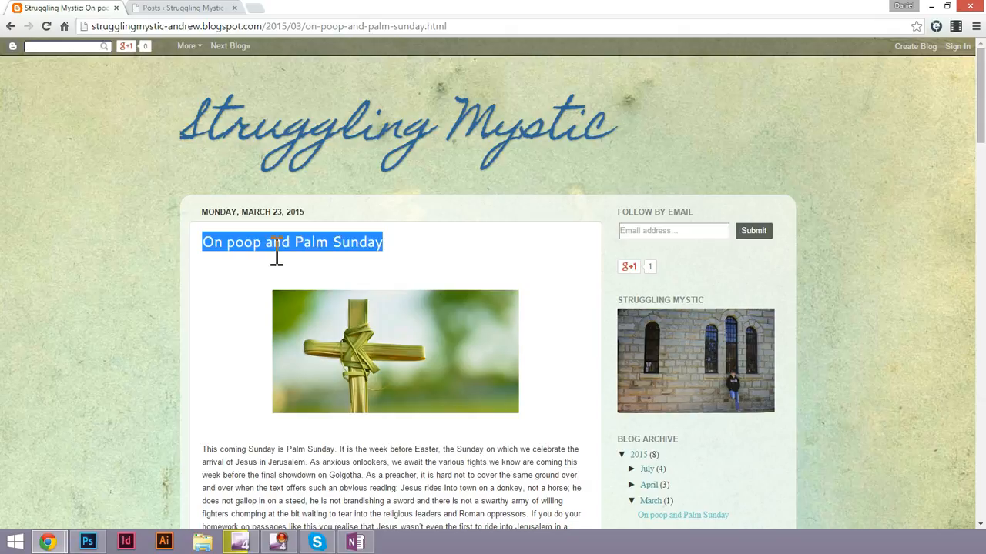
Switch to the WordPress admin, create a new post and paste "On poop and Palm Sunday" as its title.
{"action": "left_click", "coordinate": [187, 15]}
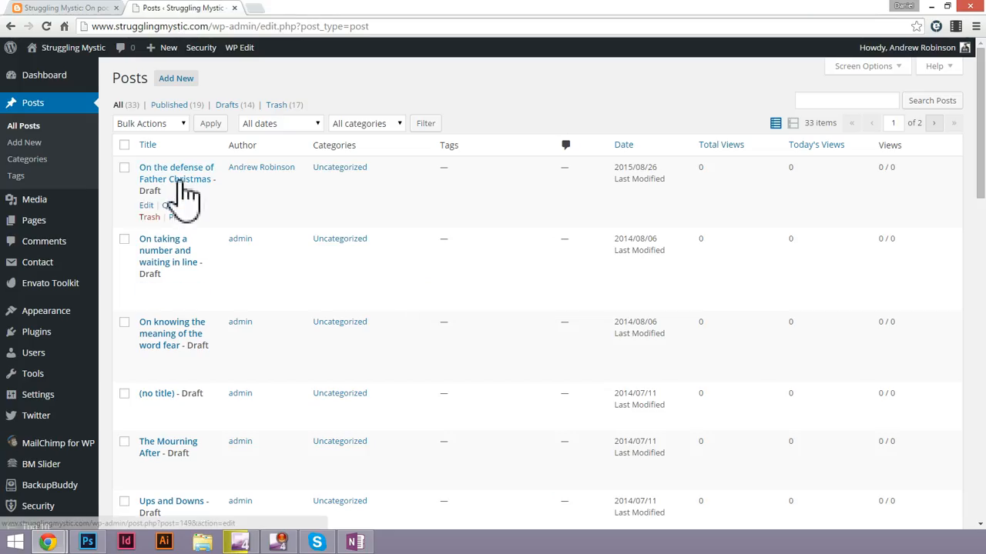
{"action": "scroll", "coordinate": [437, 246], "scroll_direction": "down", "scroll_amount": 3}
{"action": "scroll", "coordinate": [438, 247], "scroll_direction": "up", "scroll_amount": 3}
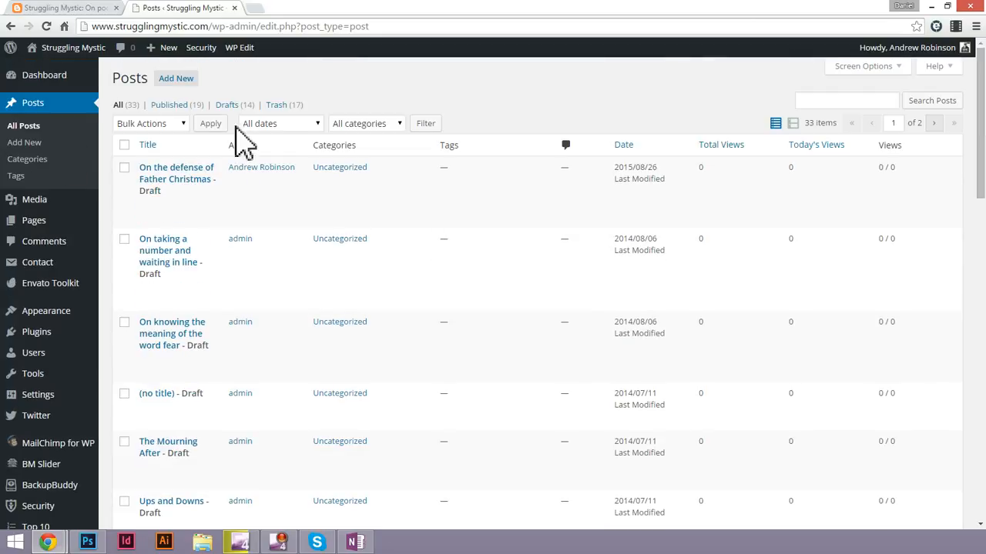
{"action": "left_click", "coordinate": [29, 80]}
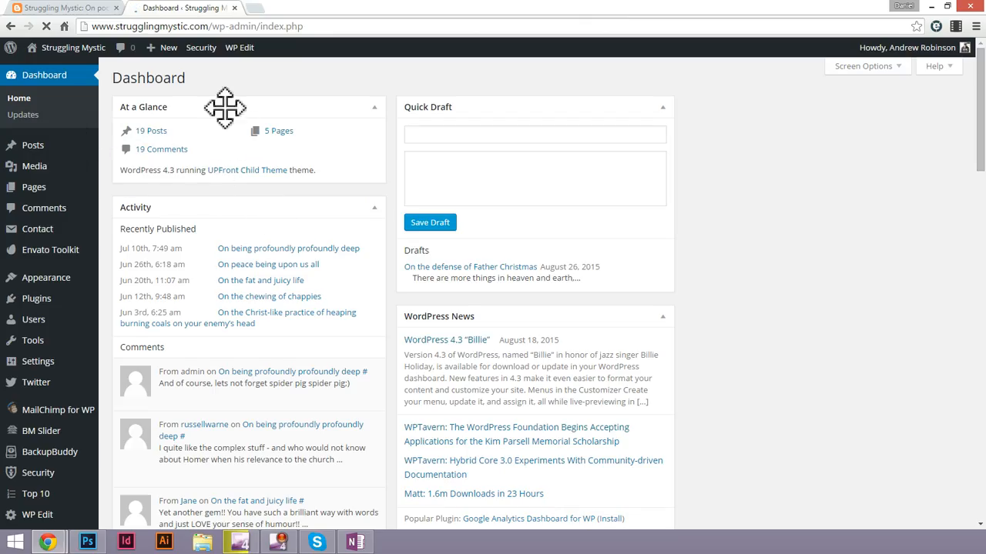
{"action": "mouse_move", "coordinate": [169, 54]}
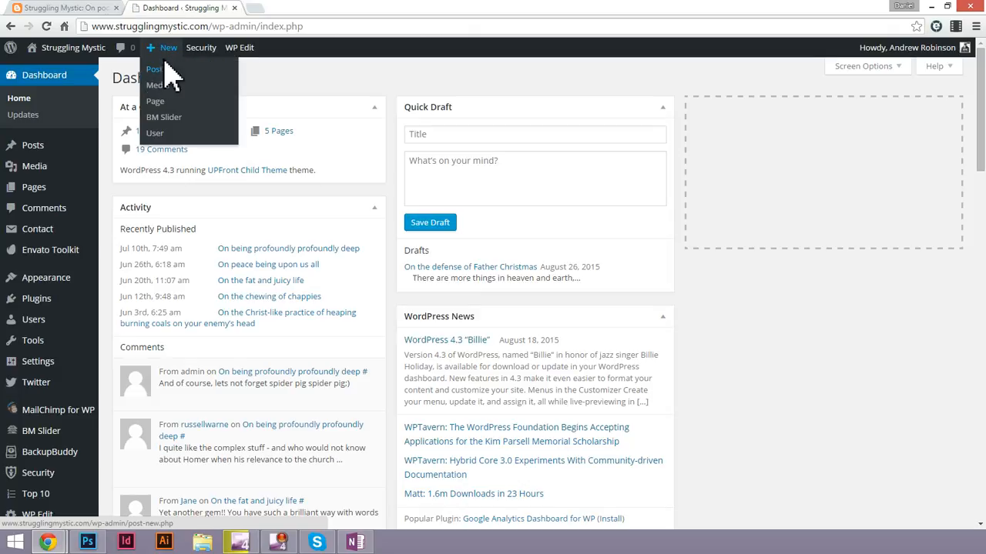
{"action": "mouse_move", "coordinate": [40, 151]}
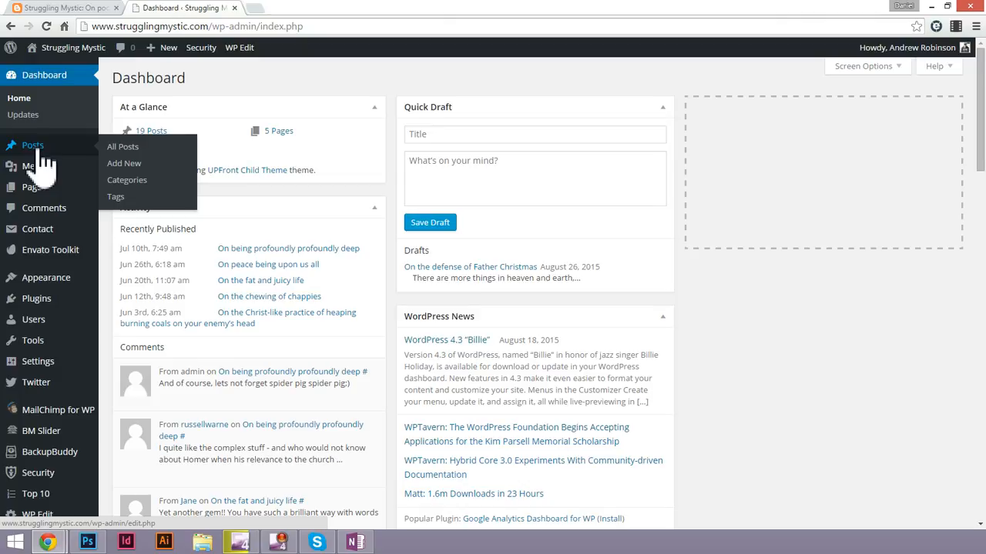
{"action": "left_click", "coordinate": [130, 166]}
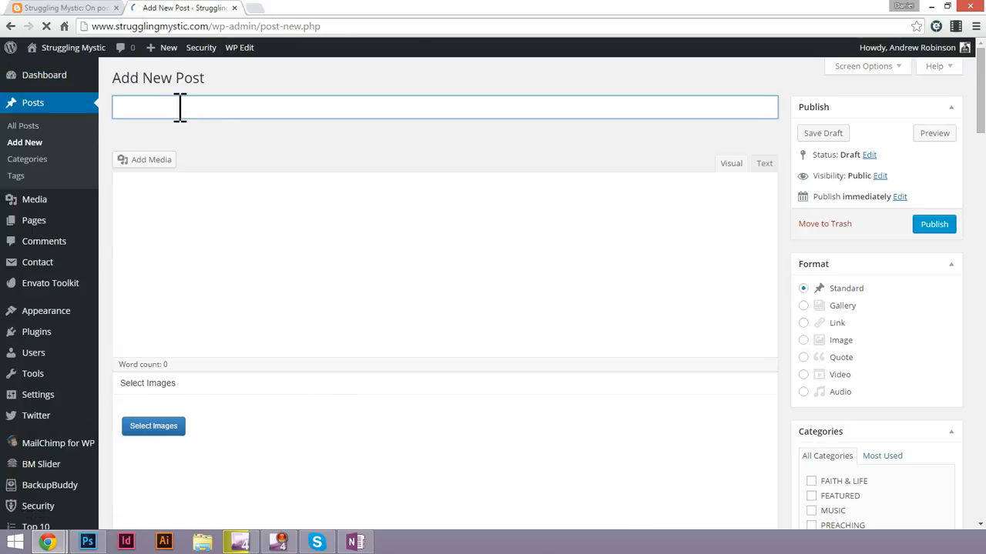
{"action": "type", "text": "On poop and Palm Sunday"}
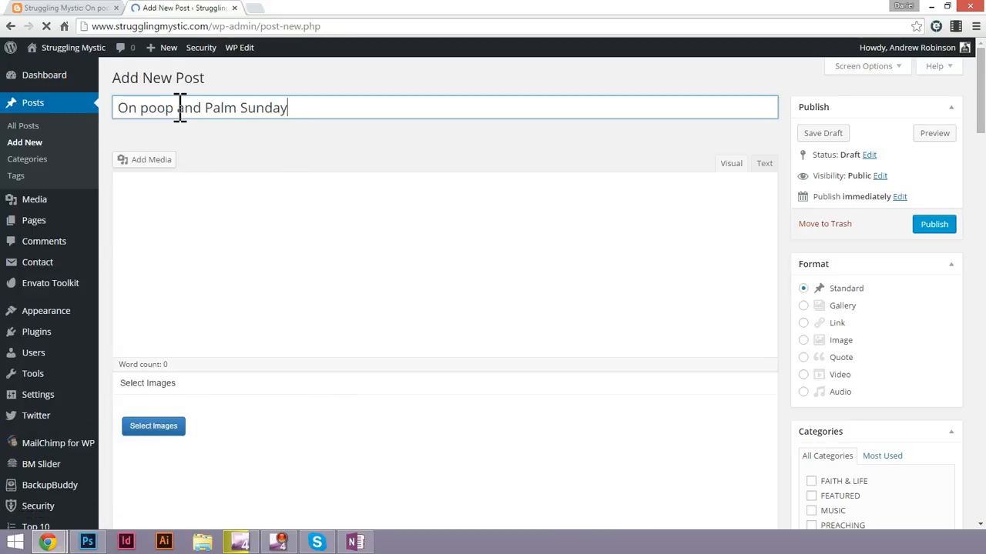
Copy the whole body of the Blogspot post, from "This coming Sunday is Palm Sunday" through the final paragraph.
{"action": "left_click", "coordinate": [77, 9]}
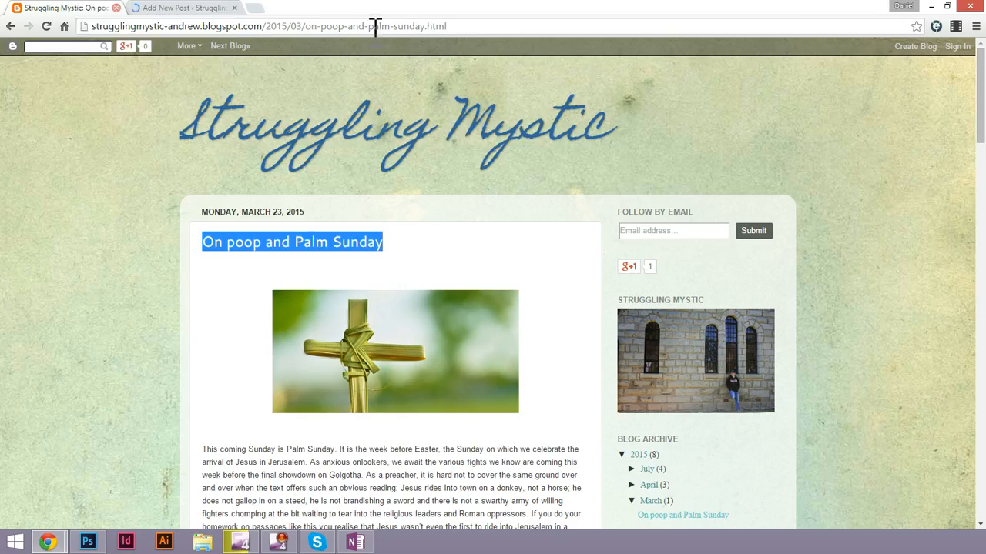
{"action": "left_click", "coordinate": [228, 309]}
{"action": "scroll", "coordinate": [227, 309], "scroll_direction": "down", "scroll_amount": 3}
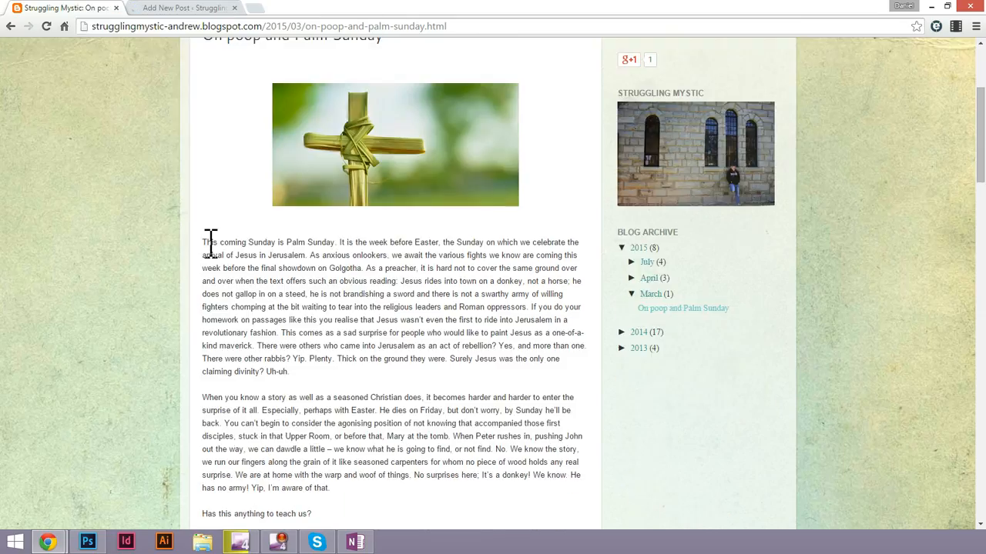
{"action": "scroll", "coordinate": [314, 281], "scroll_direction": "down", "scroll_amount": 8}
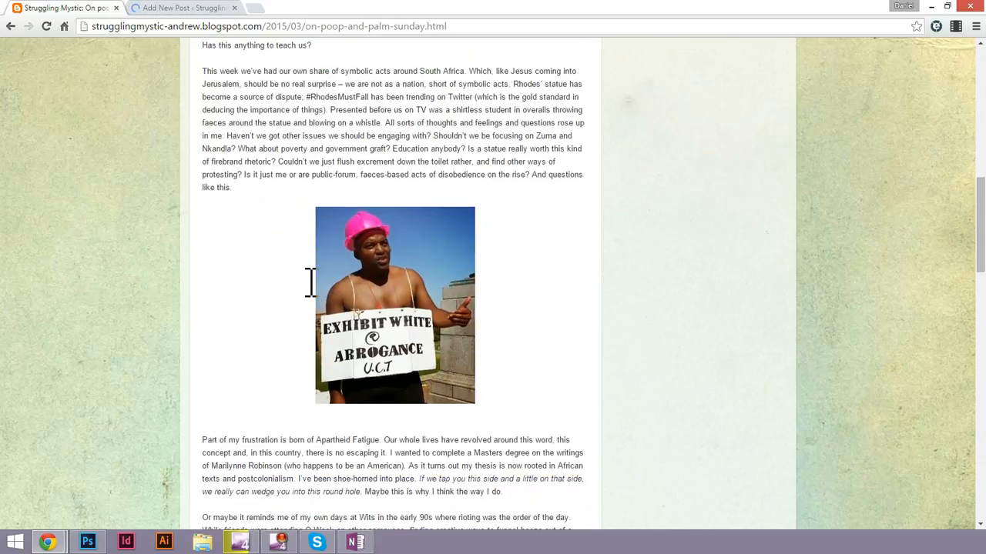
{"action": "scroll", "coordinate": [311, 285], "scroll_direction": "down", "scroll_amount": 15}
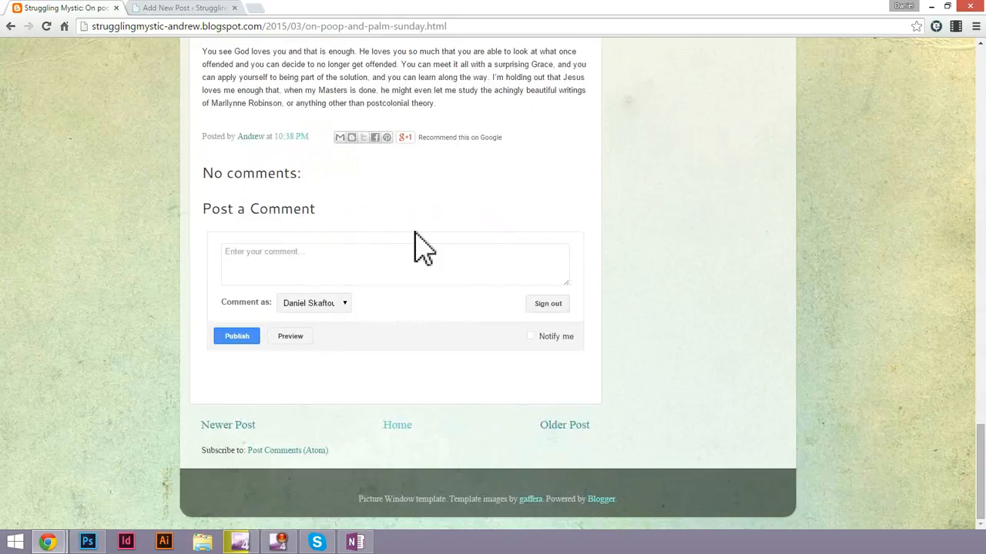
{"action": "scroll", "coordinate": [418, 246], "scroll_direction": "up", "scroll_amount": 15}
{"action": "scroll", "coordinate": [418, 247], "scroll_direction": "up", "scroll_amount": 10}
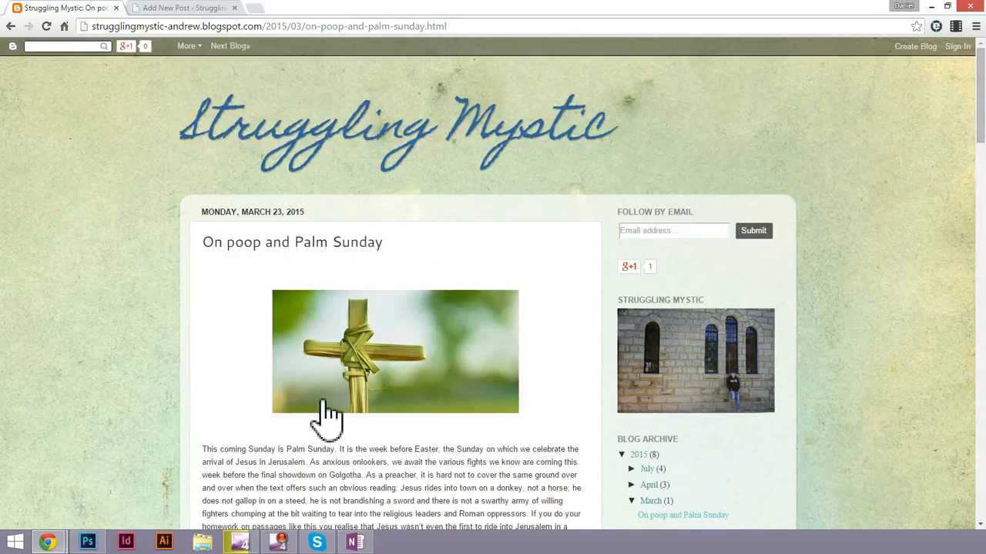
{"action": "left_click_drag", "start_coordinate": [326, 416], "coordinate": [482, 353]}
{"action": "scroll", "coordinate": [451, 508], "scroll_direction": "down", "scroll_amount": 15}
{"action": "scroll", "coordinate": [468, 488], "scroll_direction": "down", "scroll_amount": 15}
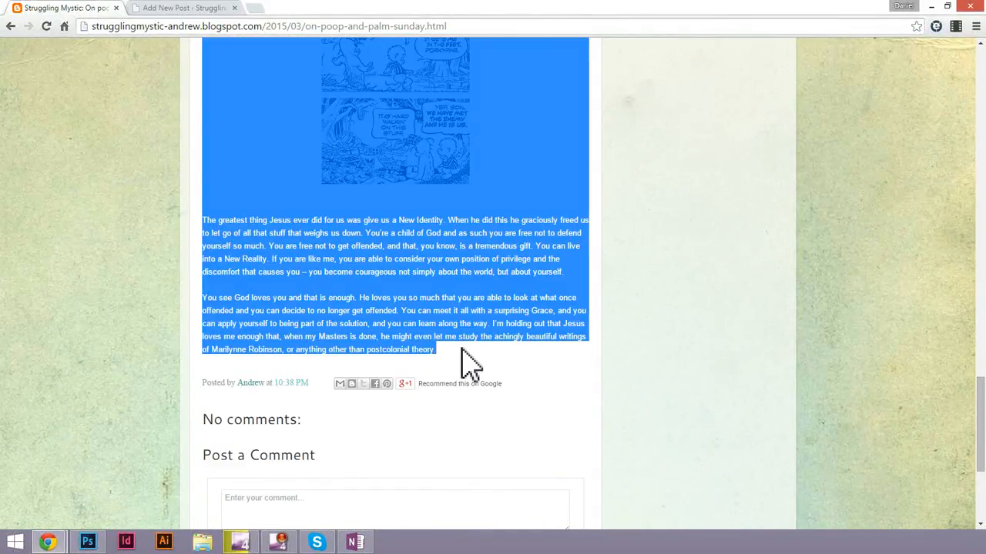
{"action": "right_click", "coordinate": [426, 262]}
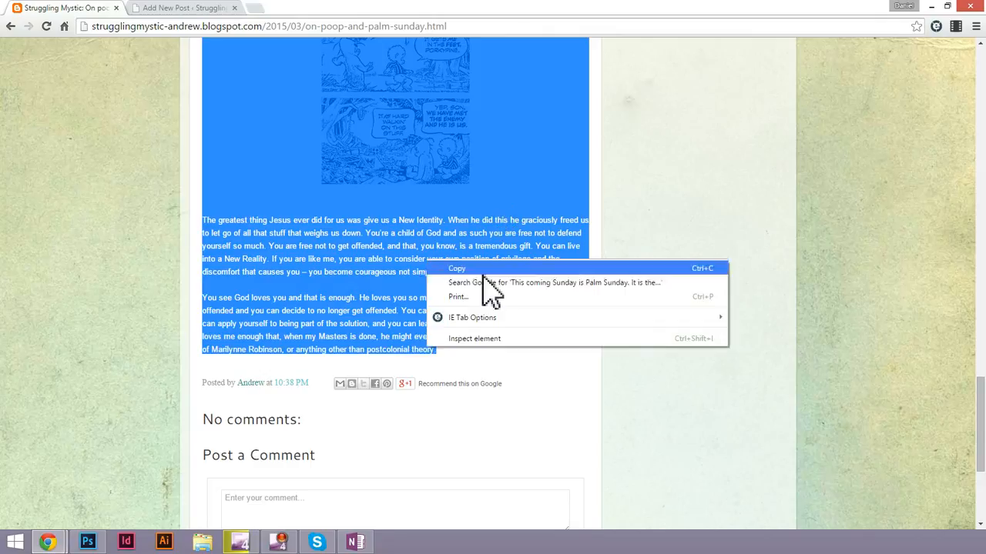
{"action": "left_click", "coordinate": [477, 270]}
Paste the copied article text into the body of the new WordPress post.
{"action": "left_click", "coordinate": [203, 9]}
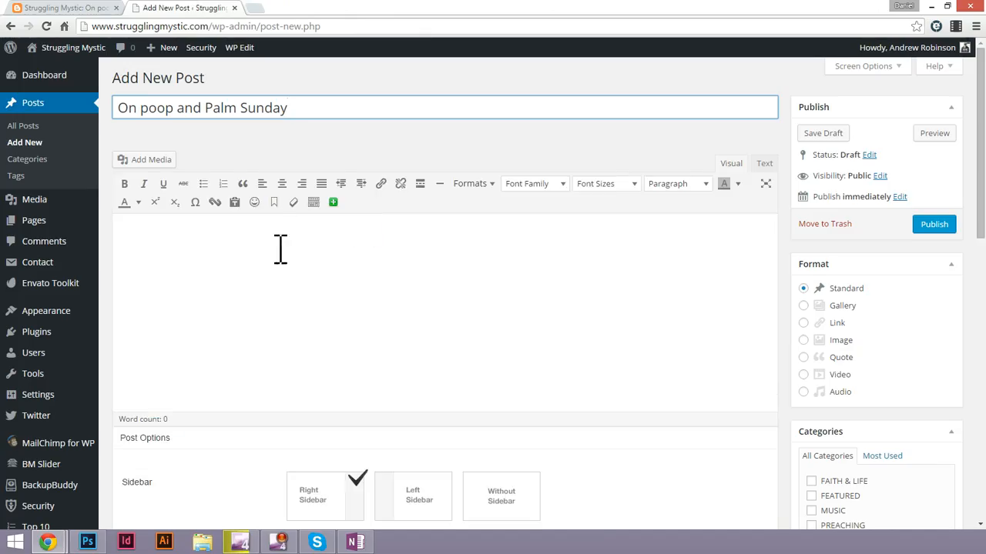
{"action": "left_click", "coordinate": [281, 262]}
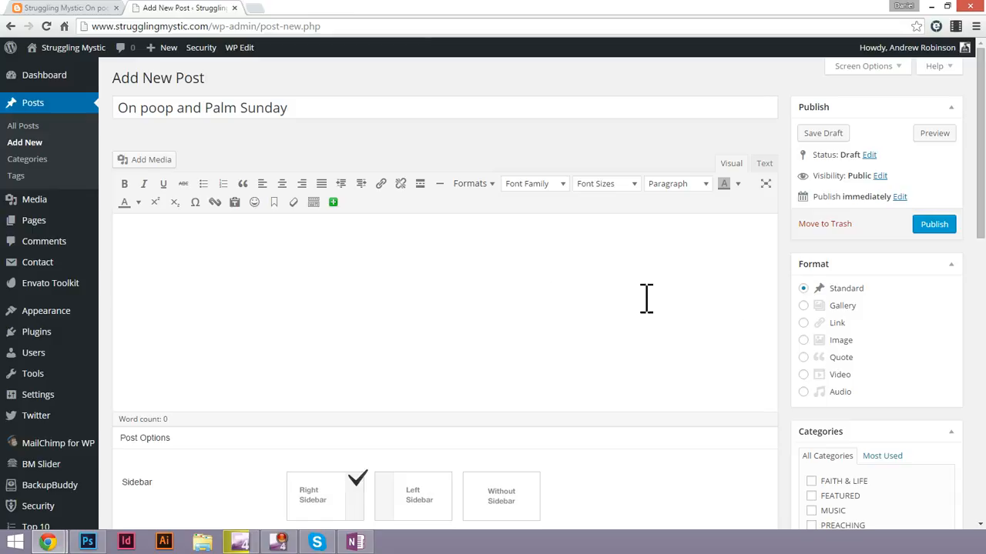
{"action": "key", "text": "ctrl+v"}
{"action": "scroll", "coordinate": [468, 275], "scroll_direction": "up", "scroll_amount": 10}
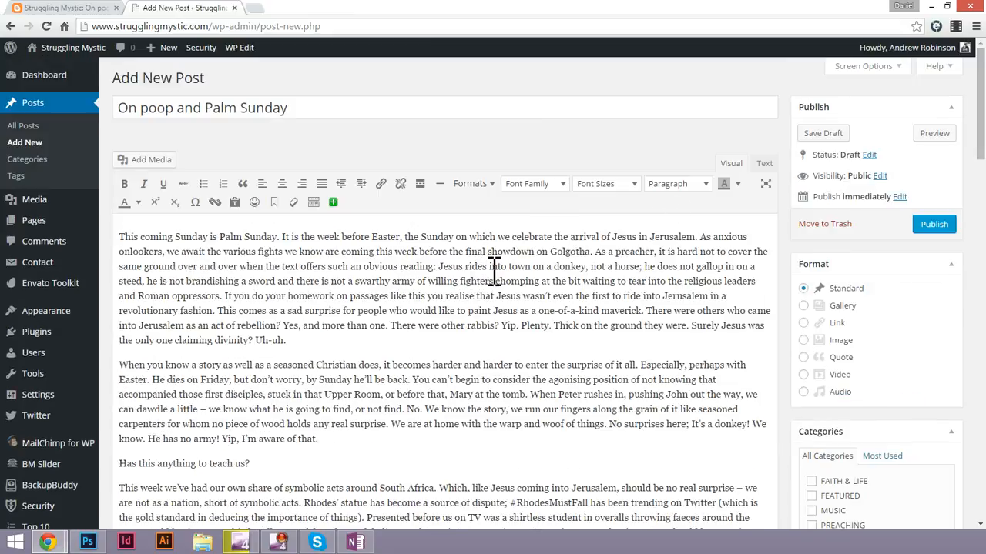
Examine the pasted body's HTML source for leftover formatting code, and return to the visual editor.
{"action": "left_click", "coordinate": [764, 163]}
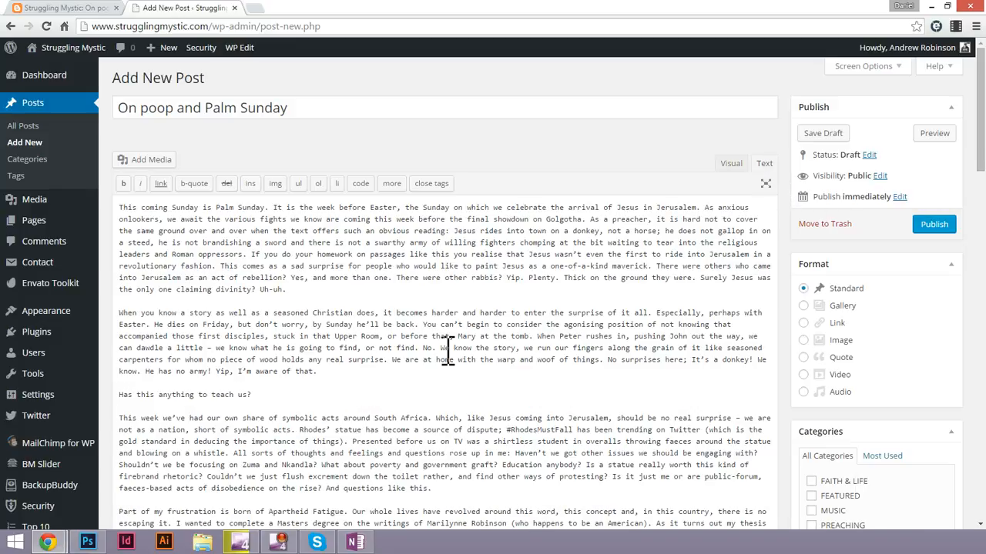
{"action": "scroll", "coordinate": [448, 350], "scroll_direction": "down", "scroll_amount": 1}
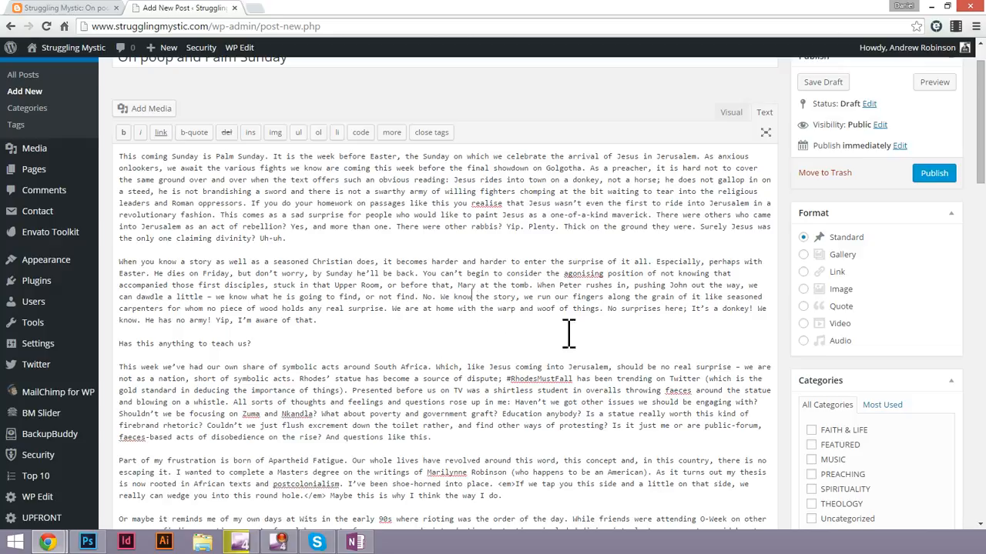
{"action": "scroll", "coordinate": [625, 344], "scroll_direction": "down", "scroll_amount": 4}
{"action": "scroll", "coordinate": [332, 287], "scroll_direction": "up", "scroll_amount": 5}
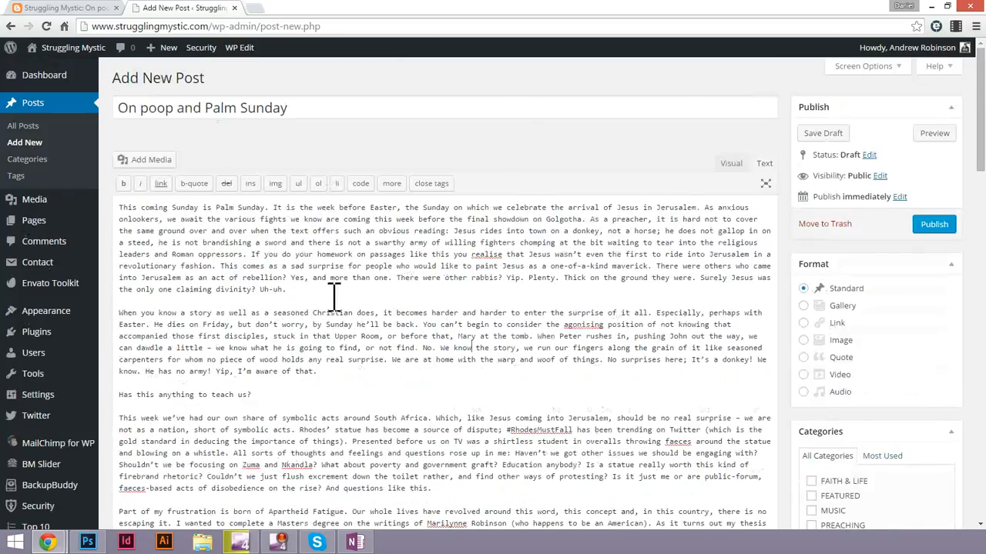
{"action": "scroll", "coordinate": [333, 293], "scroll_direction": "down", "scroll_amount": 6}
{"action": "scroll", "coordinate": [333, 296], "scroll_direction": "down", "scroll_amount": 5}
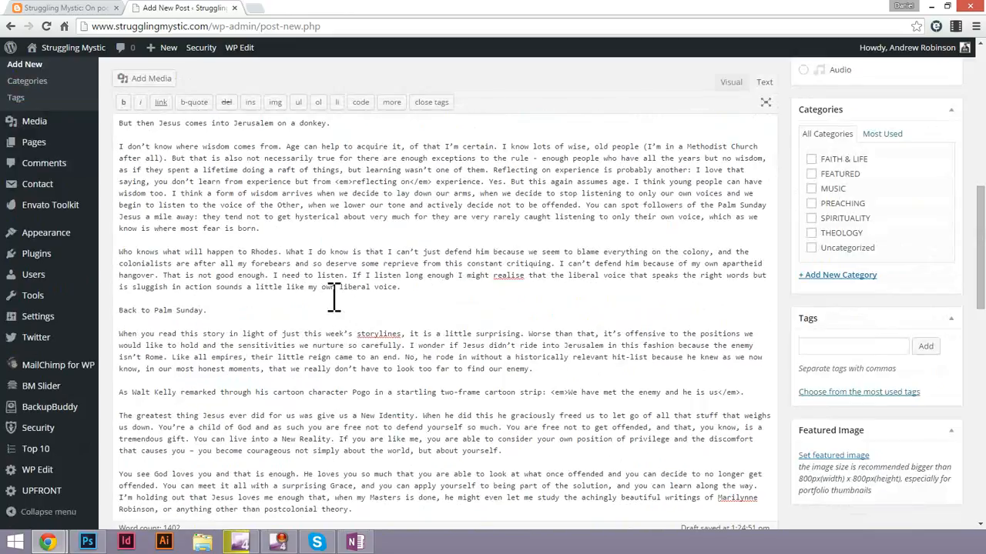
{"action": "scroll", "coordinate": [334, 296], "scroll_direction": "down", "scroll_amount": 5}
{"action": "scroll", "coordinate": [433, 292], "scroll_direction": "up", "scroll_amount": 12}
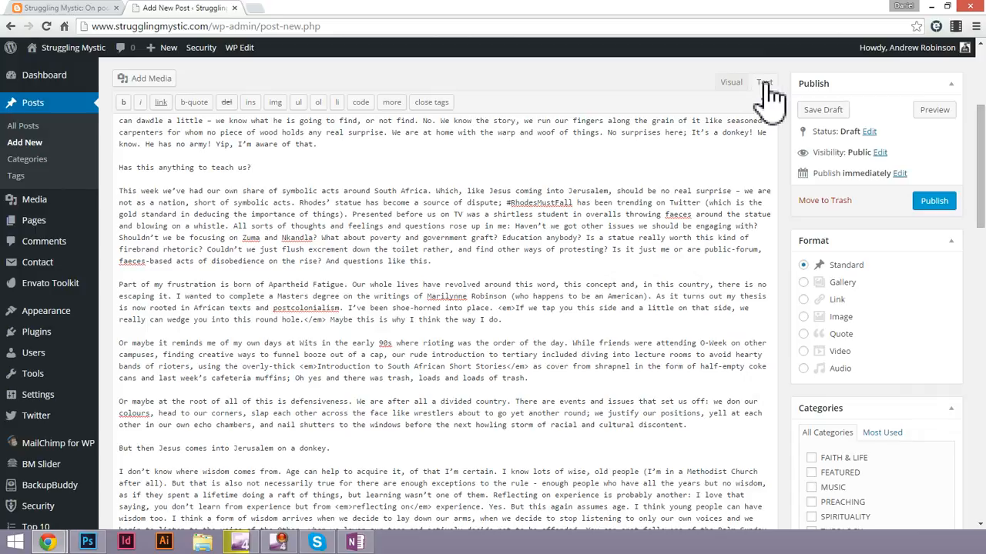
{"action": "scroll", "coordinate": [642, 234], "scroll_direction": "up", "scroll_amount": 3}
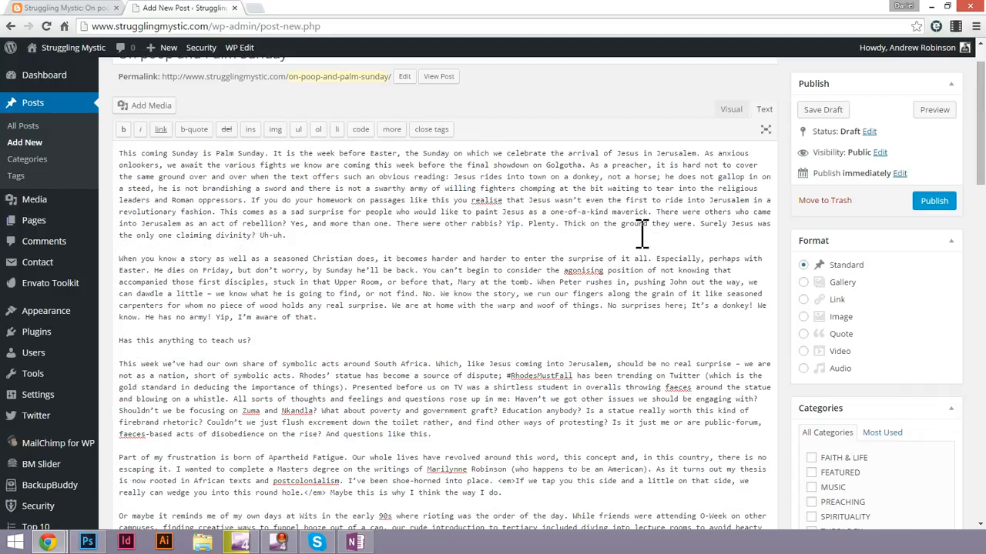
{"action": "triple_click", "coordinate": [306, 265]}
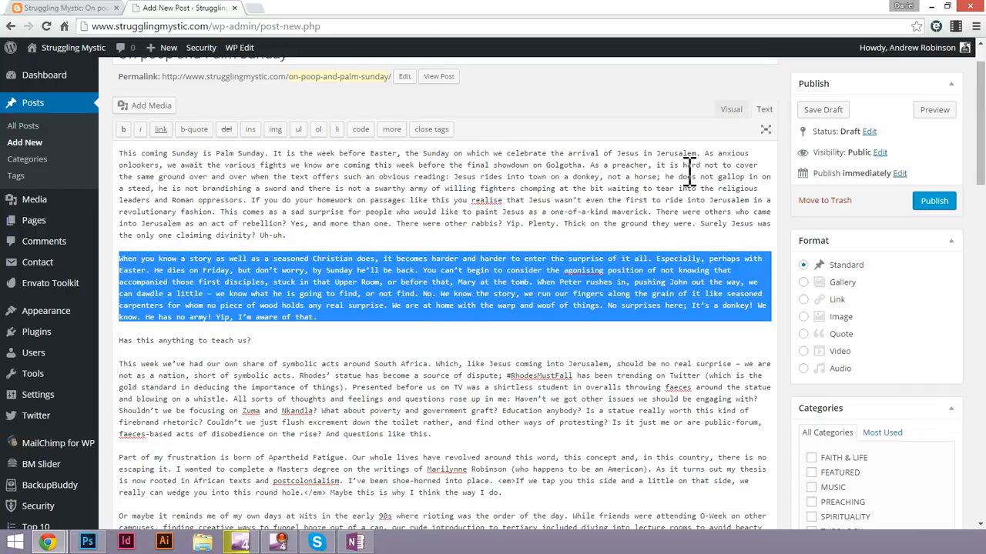
{"action": "left_click", "coordinate": [731, 109]}
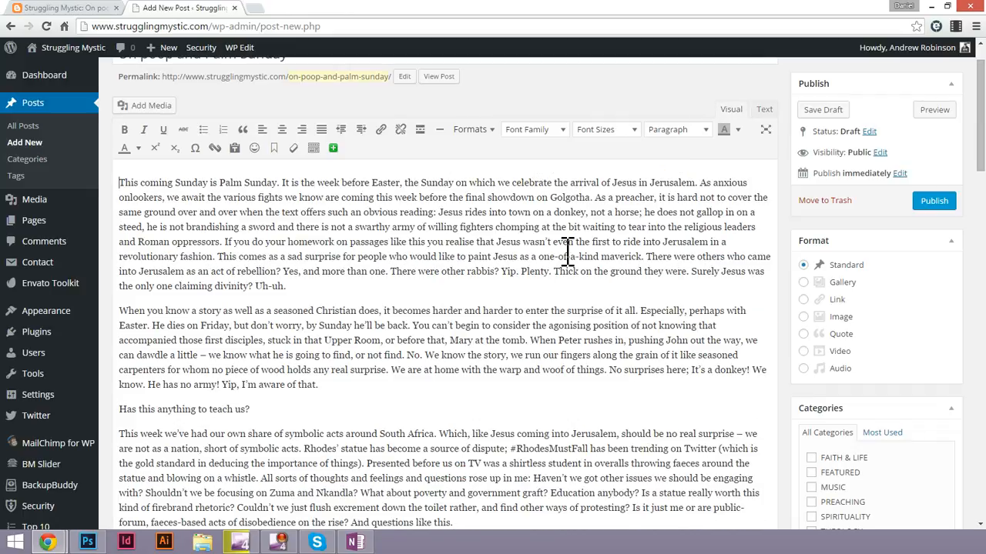
Compare the italic sentence beginning "If we tap you this side" in the original Blogspot post with its copy in the WordPress draft.
{"action": "left_click", "coordinate": [91, 14]}
{"action": "left_click", "coordinate": [407, 312]}
{"action": "scroll", "coordinate": [406, 312], "scroll_direction": "up", "scroll_amount": 5}
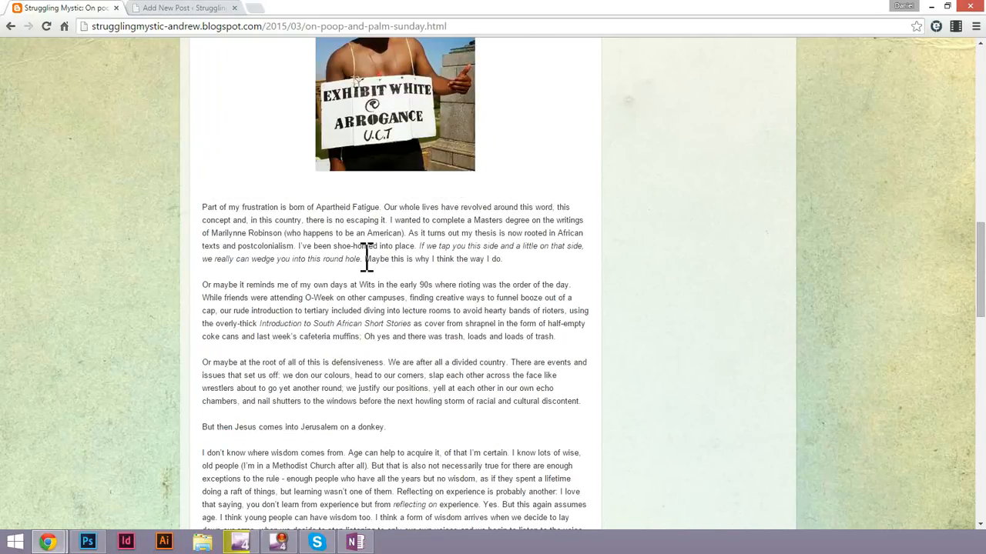
{"action": "left_click_drag", "start_coordinate": [420, 247], "coordinate": [362, 259]}
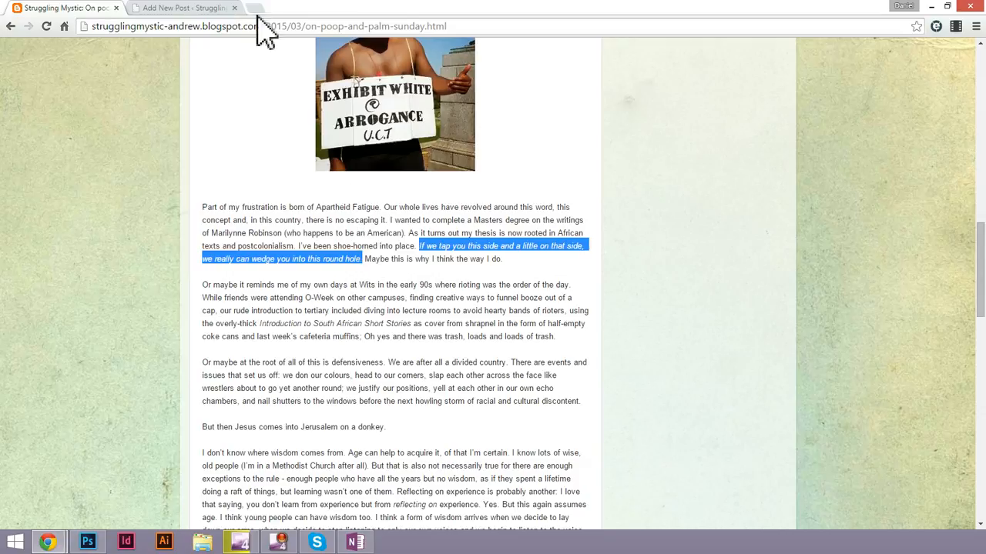
{"action": "scroll", "coordinate": [312, 295], "scroll_direction": "up", "scroll_amount": 1}
{"action": "scroll", "coordinate": [312, 295], "scroll_direction": "up", "scroll_amount": 10}
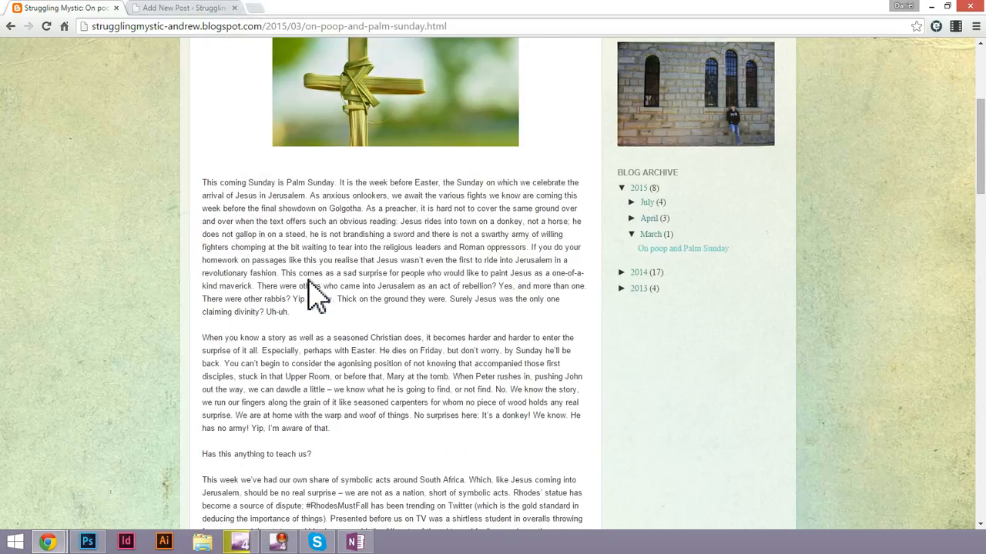
{"action": "scroll", "coordinate": [363, 164], "scroll_direction": "down", "scroll_amount": 1}
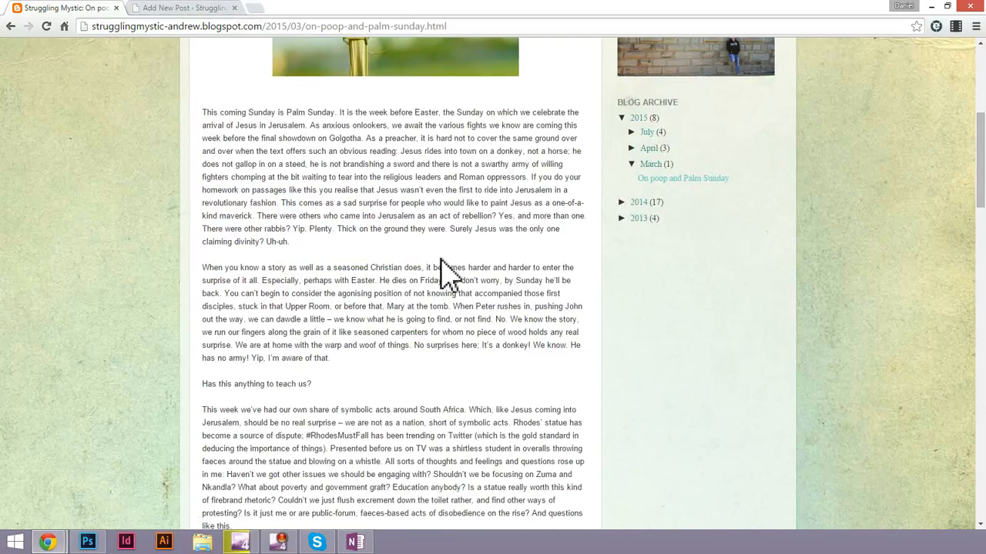
{"action": "scroll", "coordinate": [462, 339], "scroll_direction": "down", "scroll_amount": 1}
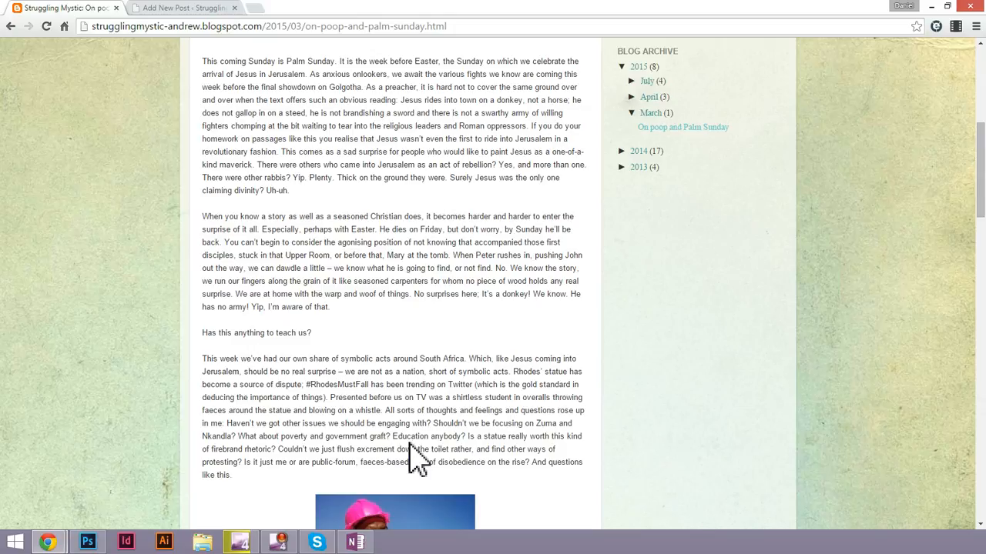
{"action": "scroll", "coordinate": [415, 462], "scroll_direction": "down", "scroll_amount": 5}
{"action": "left_click_drag", "start_coordinate": [419, 402], "coordinate": [359, 414]}
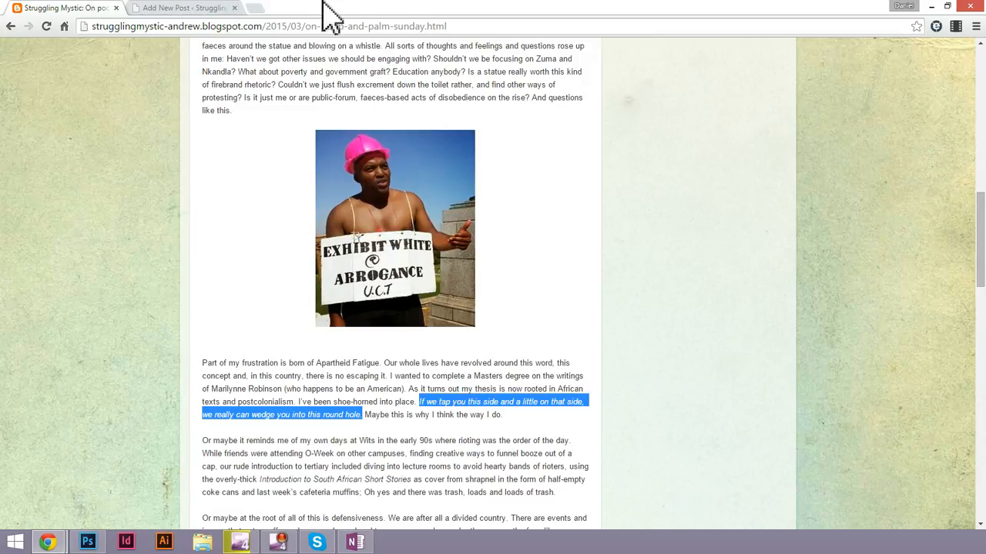
{"action": "left_click", "coordinate": [207, 7]}
{"action": "scroll", "coordinate": [378, 229], "scroll_direction": "down", "scroll_amount": 1}
{"action": "scroll", "coordinate": [378, 231], "scroll_direction": "down", "scroll_amount": 3}
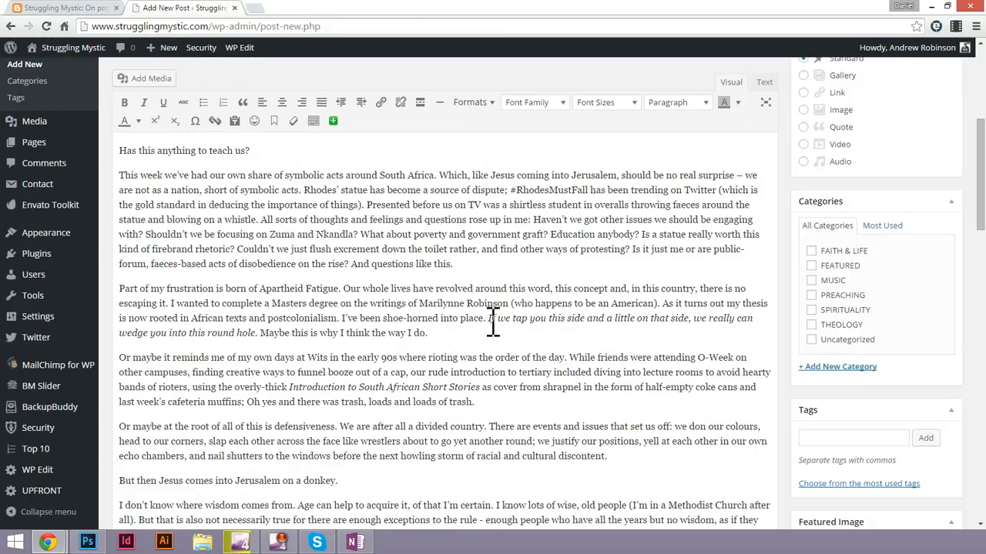
Check the italic formatting of the sentence beginning "If we tap you this side" in the WordPress draft.
{"action": "left_click_drag", "start_coordinate": [490, 319], "coordinate": [730, 322]}
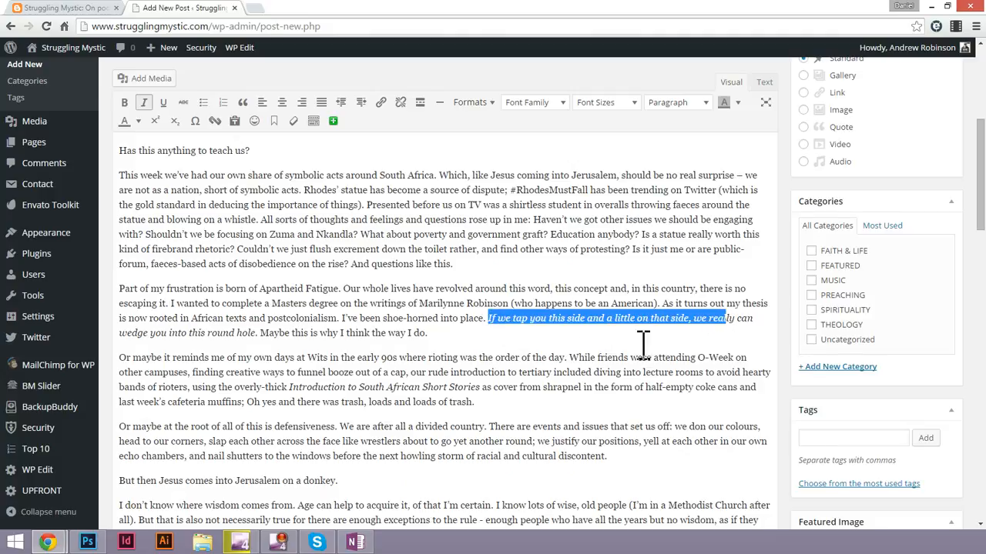
{"action": "left_click", "coordinate": [465, 278]}
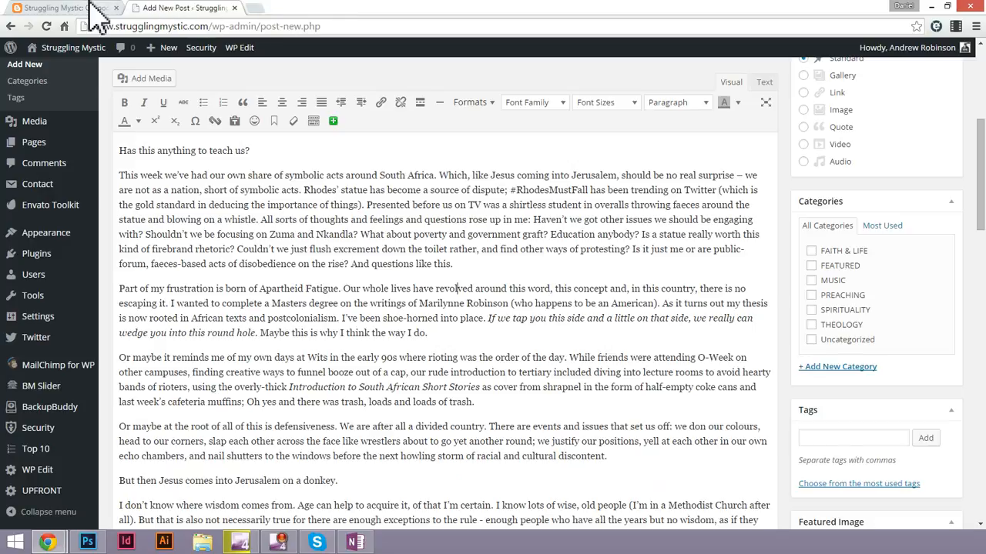
Copy the palm cross image above the first paragraph of the original Blogspot post.
{"action": "left_click", "coordinate": [90, 9]}
{"action": "left_click", "coordinate": [201, 255]}
{"action": "scroll", "coordinate": [275, 300], "scroll_direction": "up", "scroll_amount": 10}
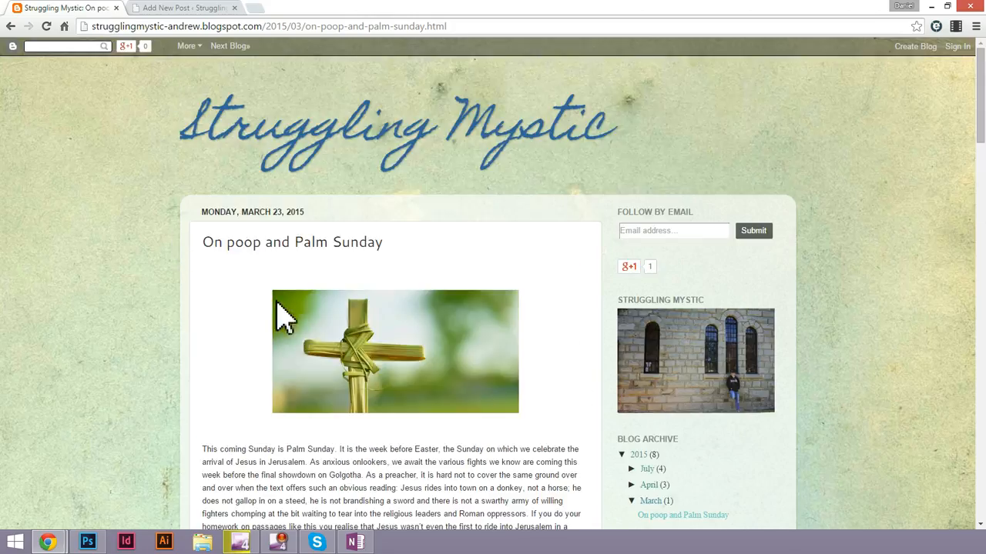
{"action": "right_click", "coordinate": [400, 327]}
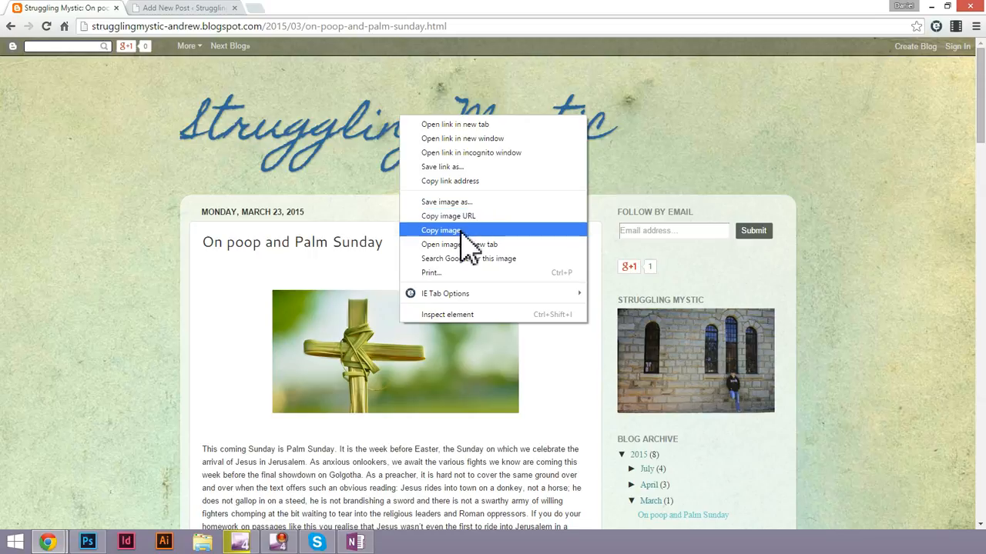
{"action": "left_click", "coordinate": [463, 231]}
Paste the copied image into the WordPress draft, before the paragraph beginning "This coming Sunday is Palm Sunday".
{"action": "left_click", "coordinate": [160, 9]}
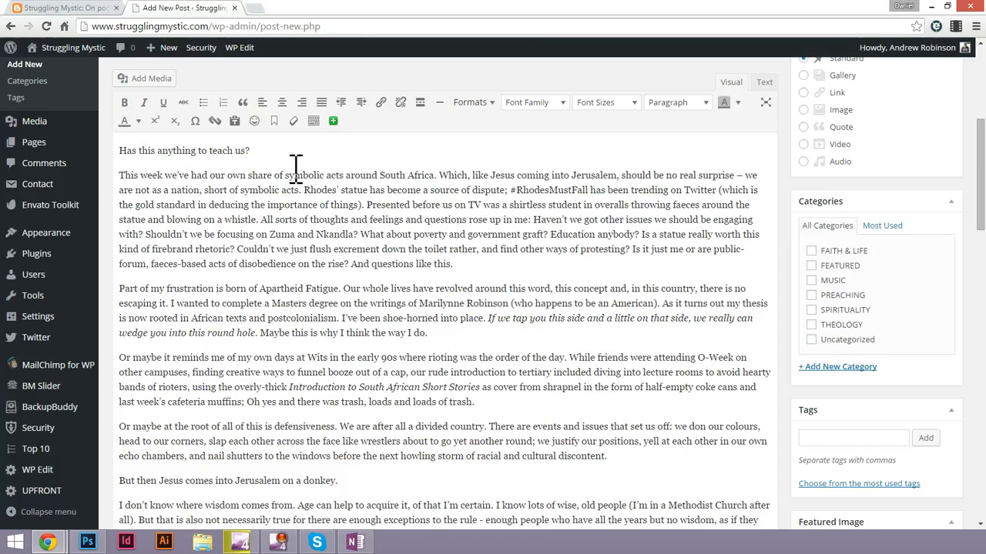
{"action": "scroll", "coordinate": [193, 243], "scroll_direction": "up", "scroll_amount": 4}
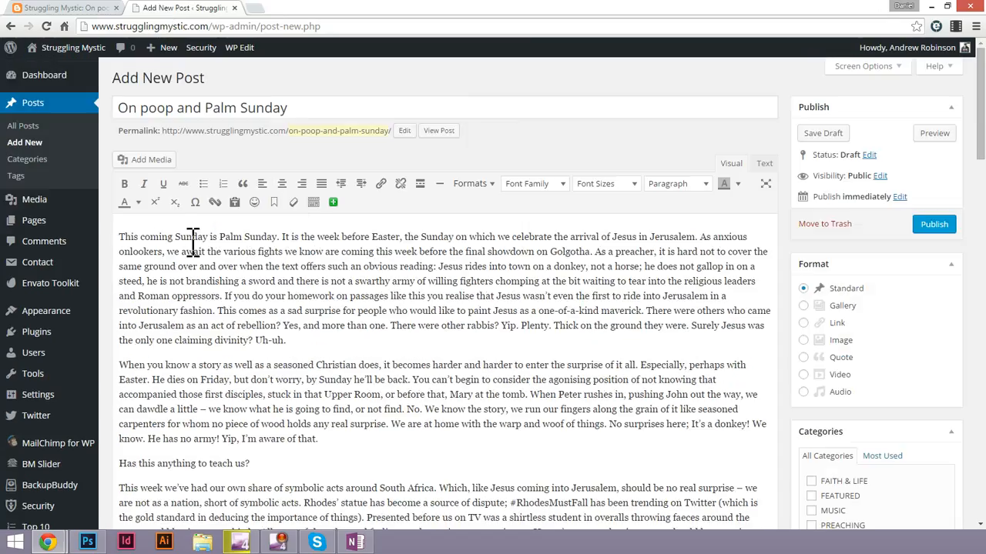
{"action": "right_click", "coordinate": [123, 238]}
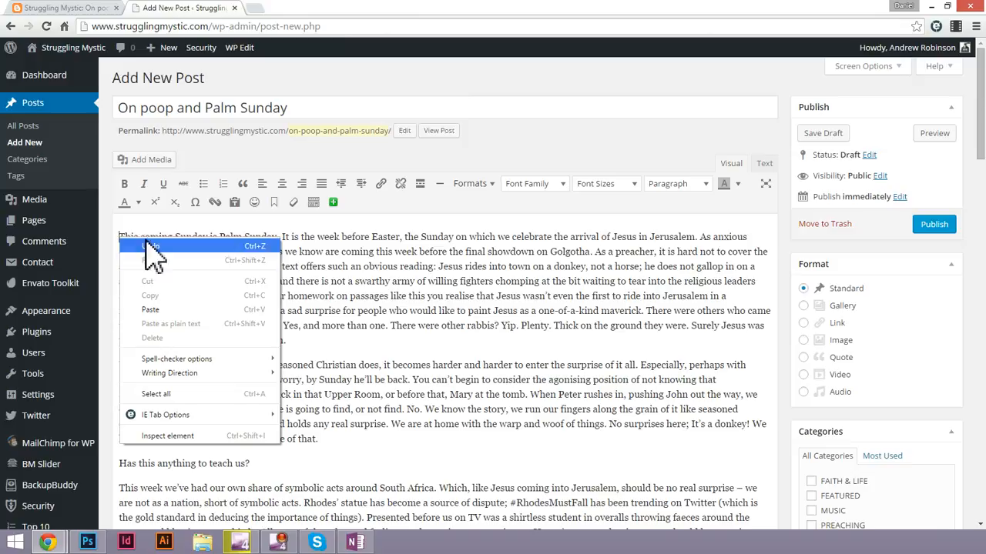
{"action": "left_click", "coordinate": [177, 318]}
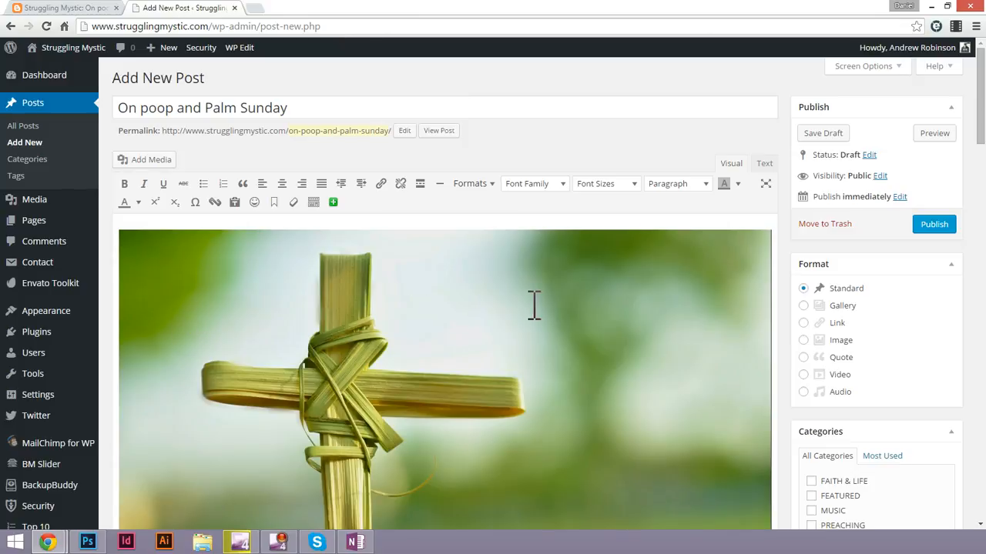
Inspect the pasted palm cross image's details and compare it with the original on the Blogspot page.
{"action": "scroll", "coordinate": [532, 304], "scroll_direction": "down", "scroll_amount": 4}
{"action": "scroll", "coordinate": [535, 306], "scroll_direction": "up", "scroll_amount": 4}
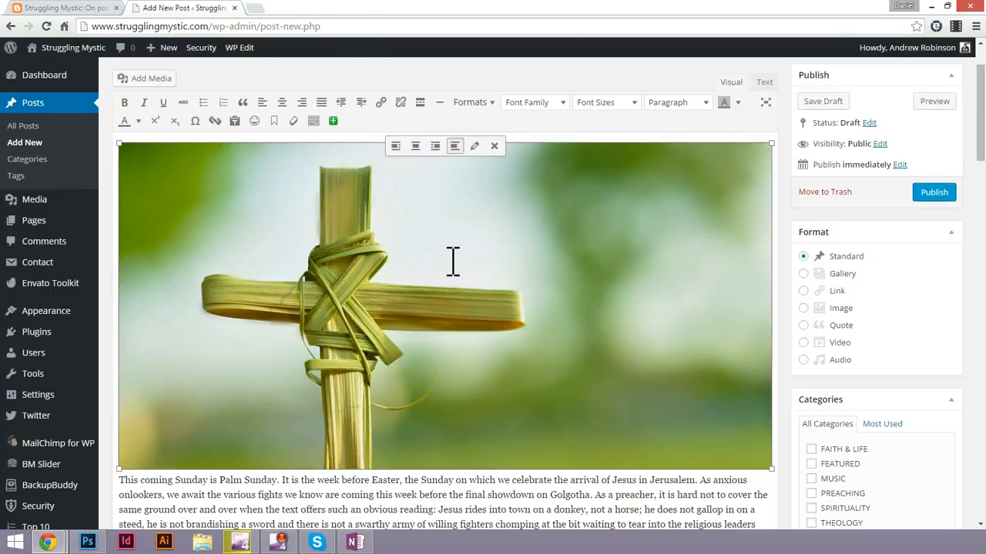
{"action": "left_click", "coordinate": [474, 147]}
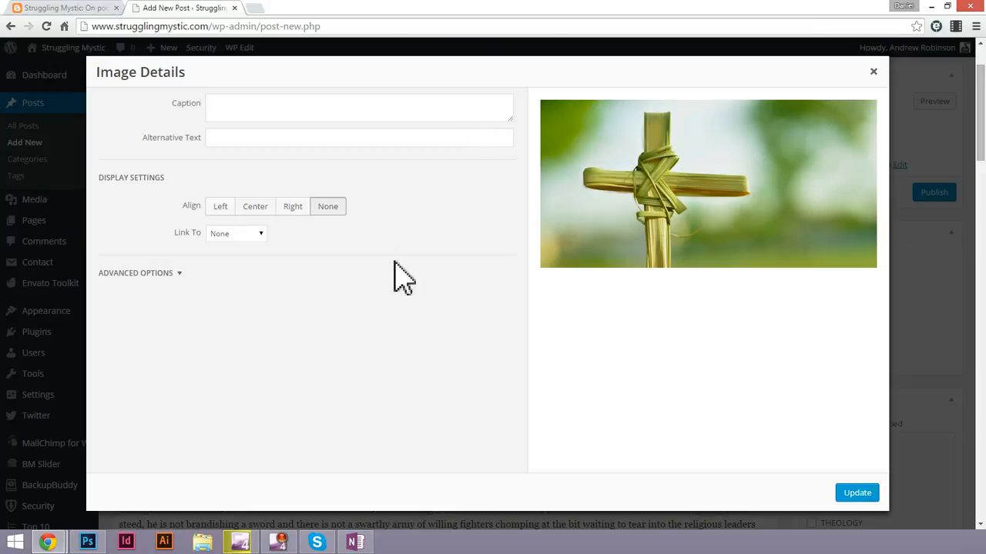
{"action": "left_click", "coordinate": [873, 72]}
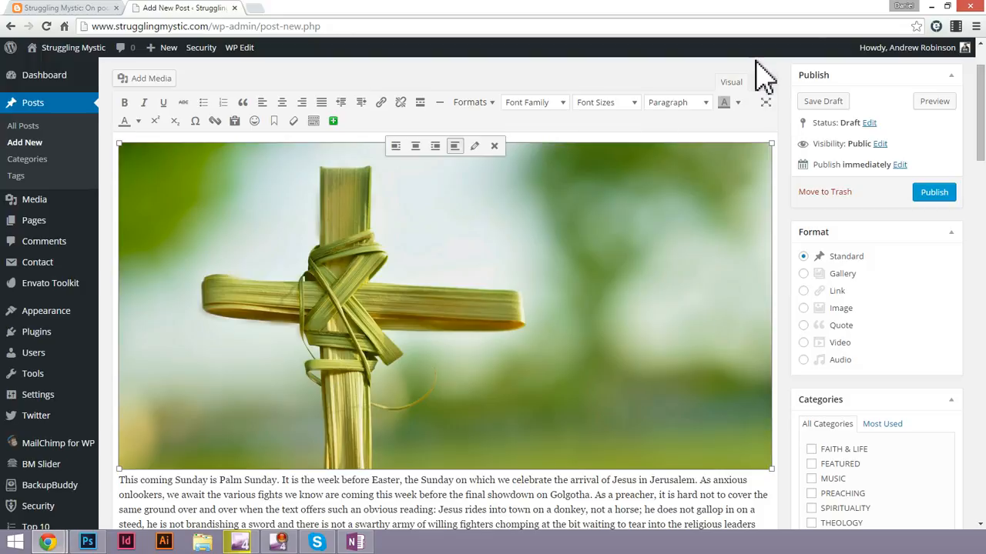
{"action": "left_click", "coordinate": [62, 8]}
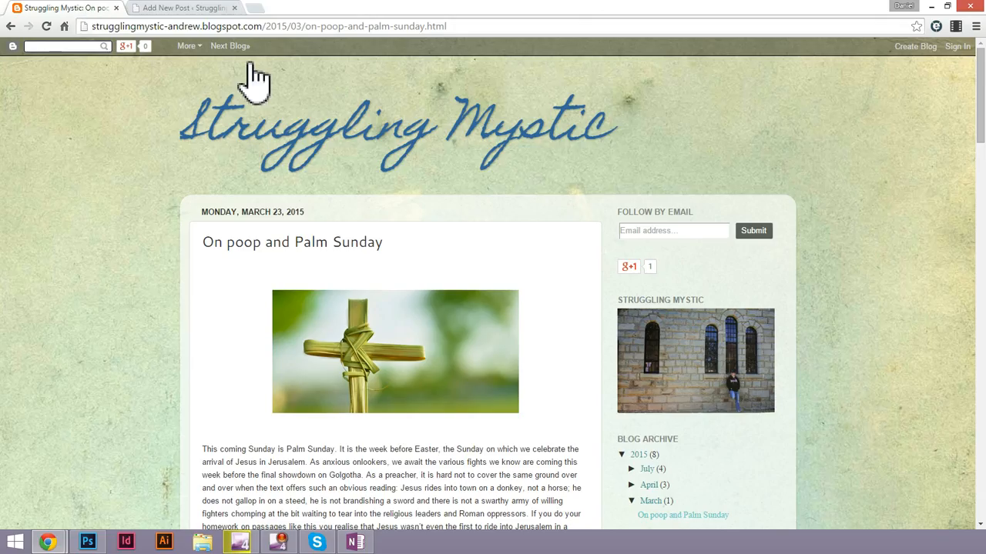
{"action": "left_click", "coordinate": [185, 9]}
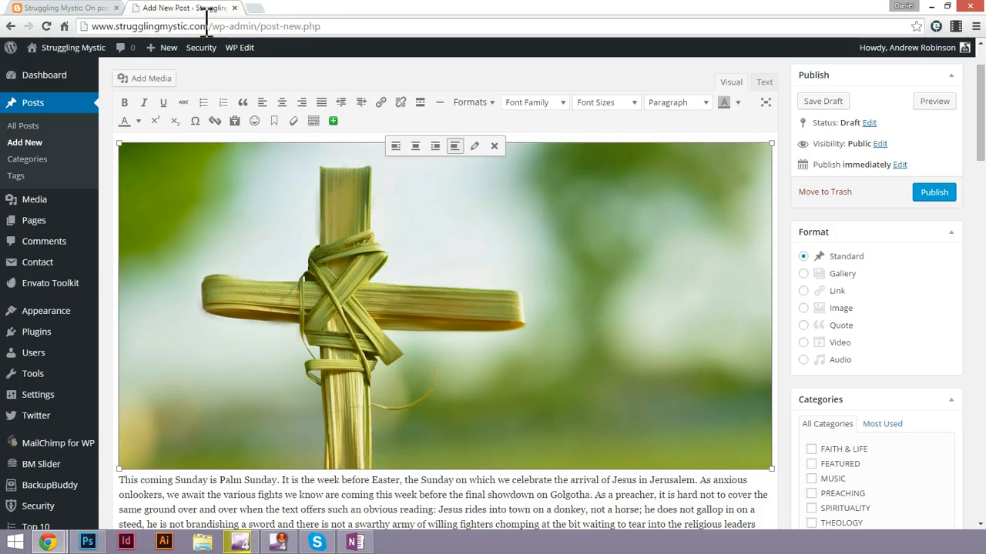
Examine the pasted image's HTML img tag in the draft's source, particularly the address its src attribute points to.
{"action": "left_click", "coordinate": [764, 83]}
{"action": "scroll", "coordinate": [453, 201], "scroll_direction": "up", "scroll_amount": 2}
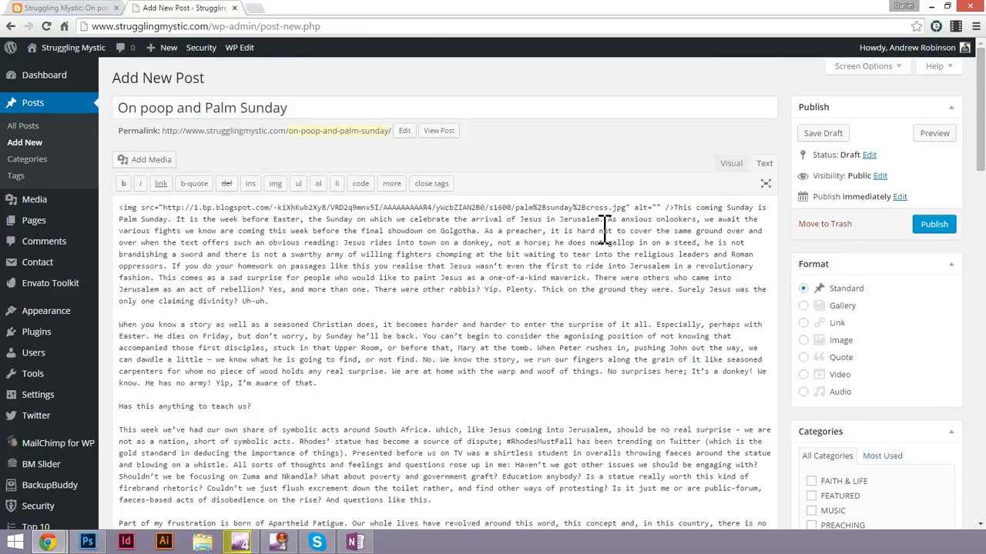
{"action": "double_click", "coordinate": [153, 208]}
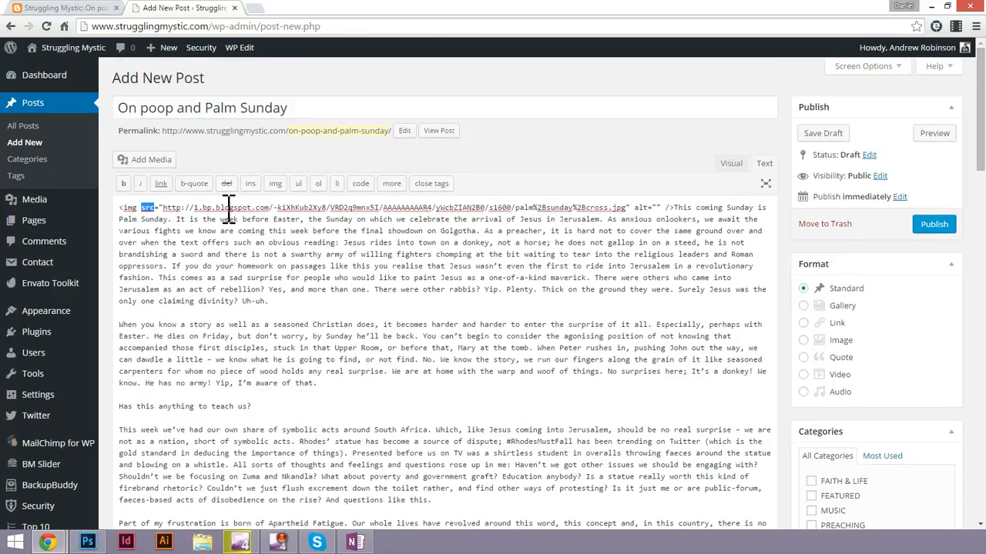
{"action": "left_click_drag", "start_coordinate": [163, 208], "coordinate": [510, 209]}
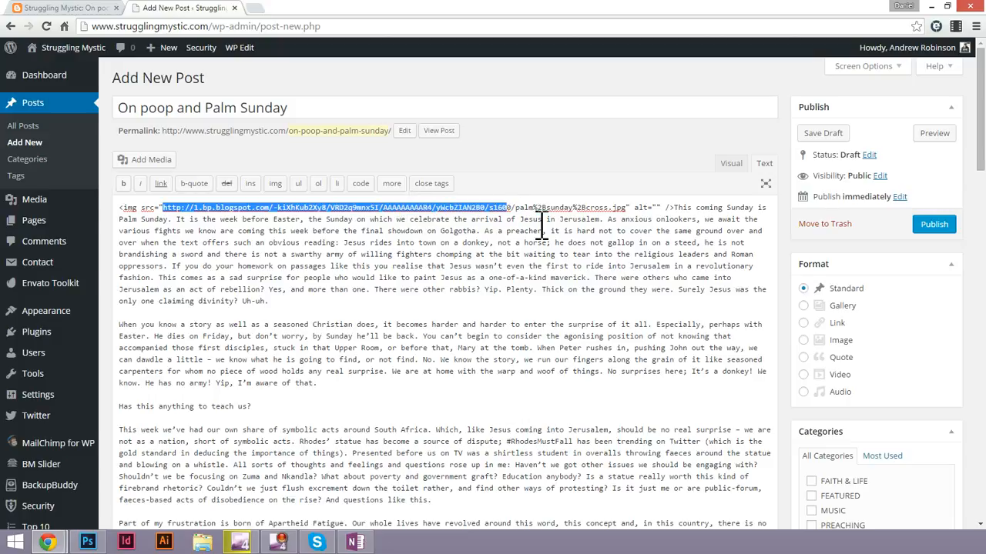
{"action": "left_click", "coordinate": [680, 206]}
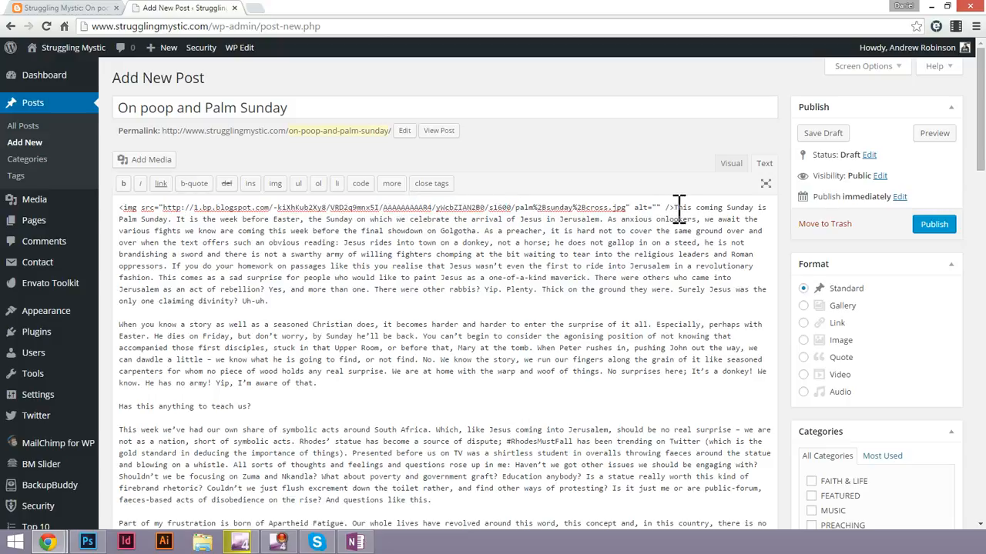
{"action": "left_click_drag", "start_coordinate": [677, 207], "coordinate": [119, 206]}
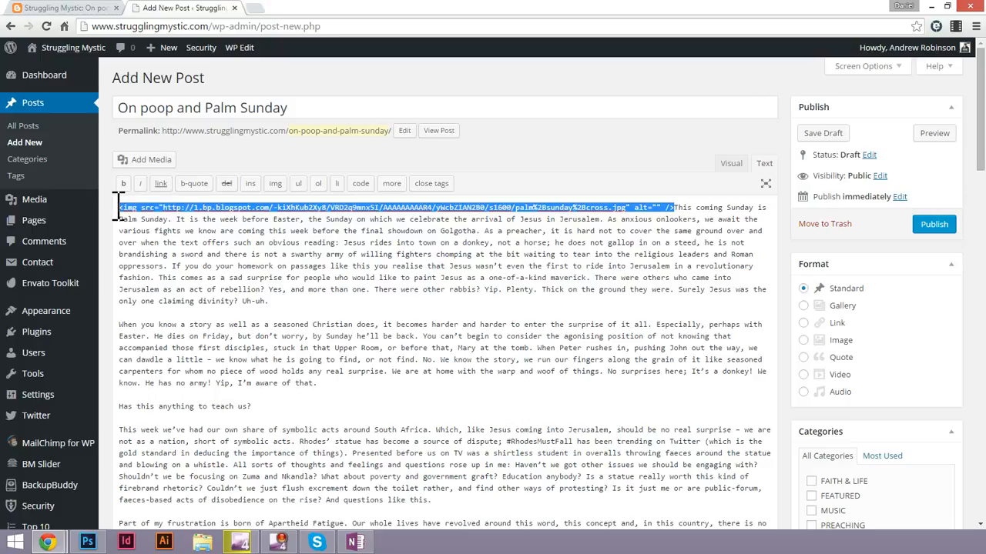
{"action": "left_click", "coordinate": [57, 9]}
{"action": "left_click", "coordinate": [150, 8]}
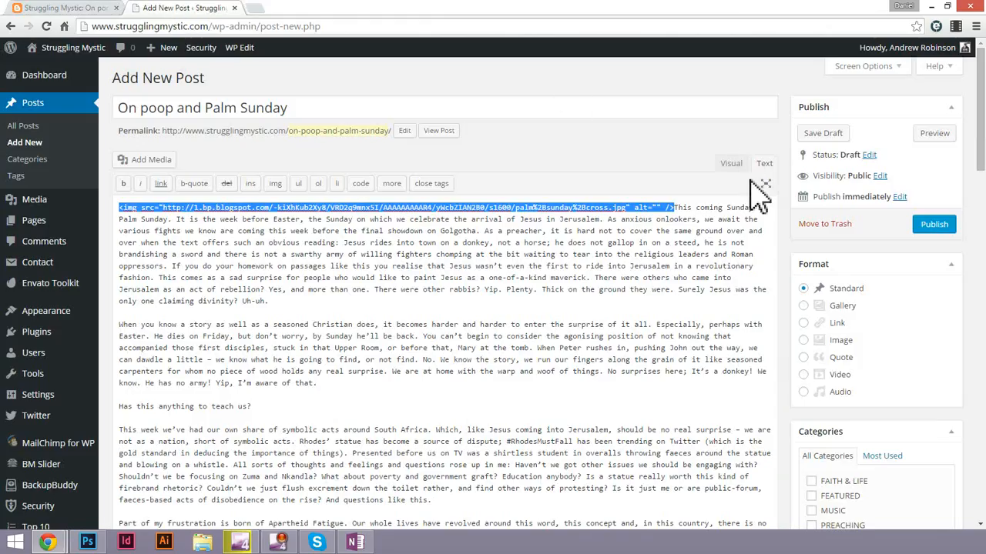
Return to the visual editor and delete the pasted palm cross image from the draft.
{"action": "left_click", "coordinate": [731, 165]}
{"action": "left_click", "coordinate": [523, 279]}
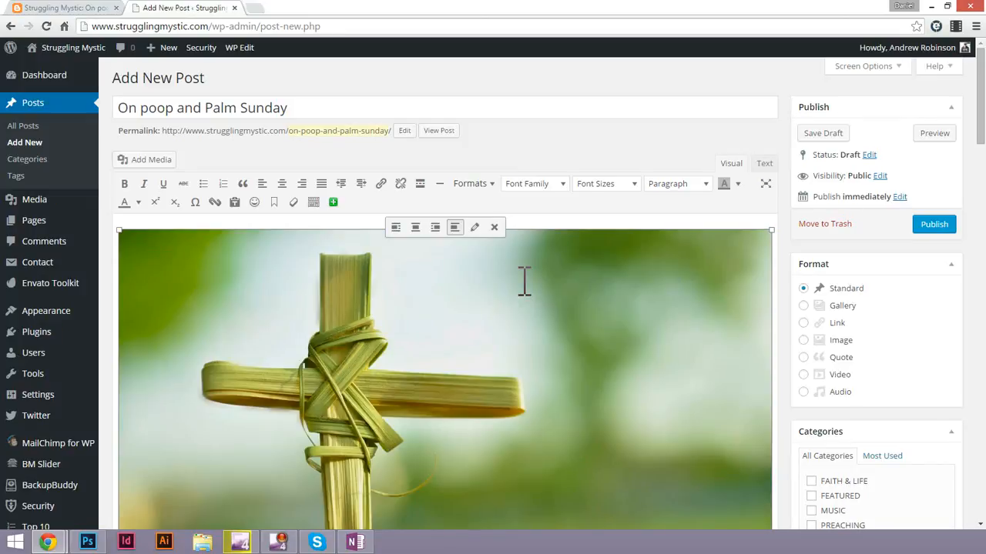
{"action": "key", "text": "Delete"}
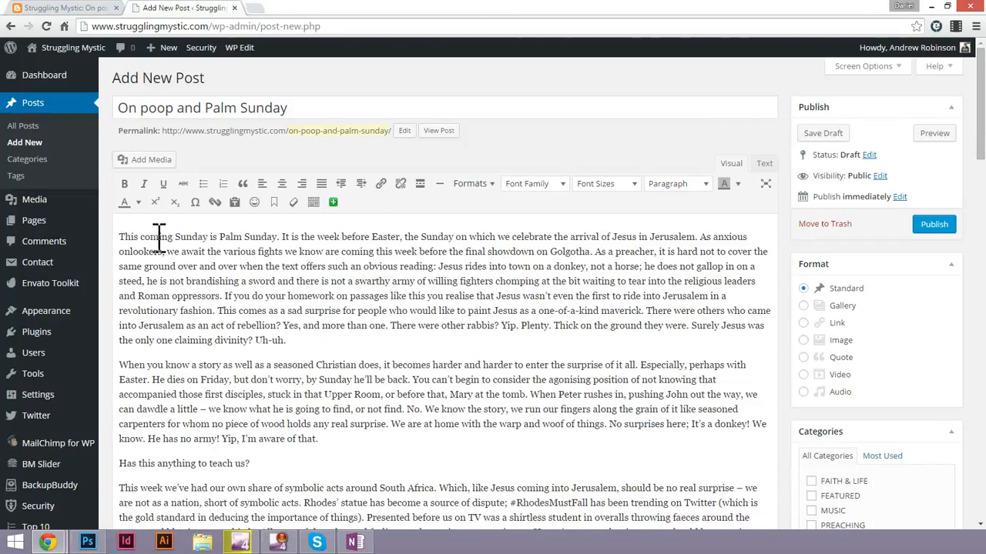
Open the Blogspot post's palm cross image link in a new browser tab.
{"action": "left_click", "coordinate": [46, 9]}
{"action": "right_click", "coordinate": [449, 353]}
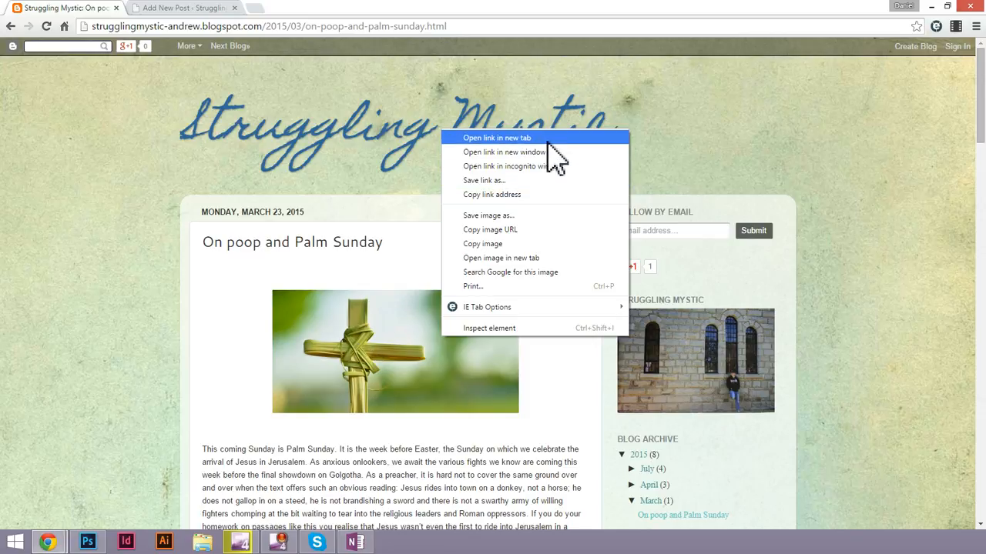
{"action": "left_click", "coordinate": [508, 138]}
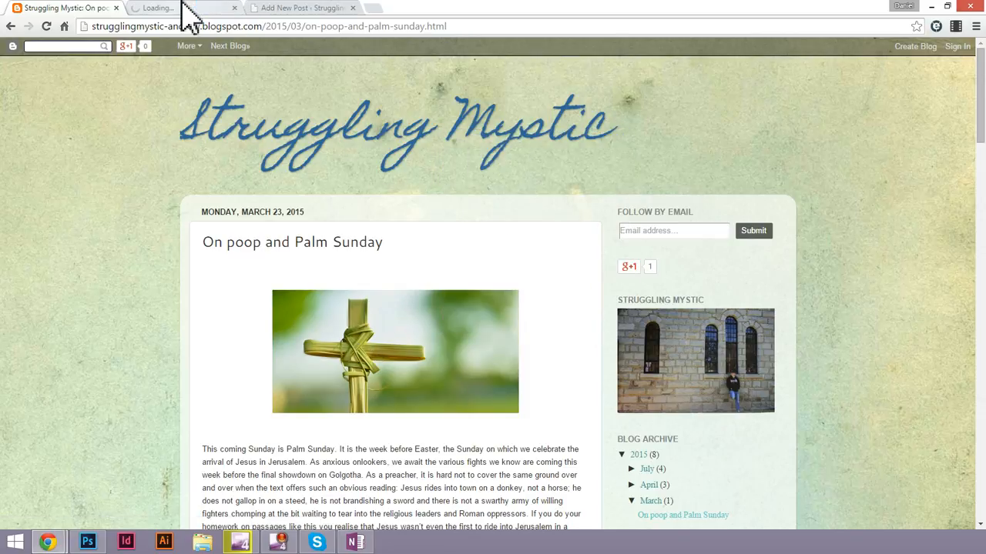
{"action": "left_click", "coordinate": [185, 8]}
Save the palm cross image from the Blogspot post to the Desktop as the JPEG "palm sunday cross".
{"action": "left_click", "coordinate": [79, 8]}
{"action": "right_click", "coordinate": [416, 328]}
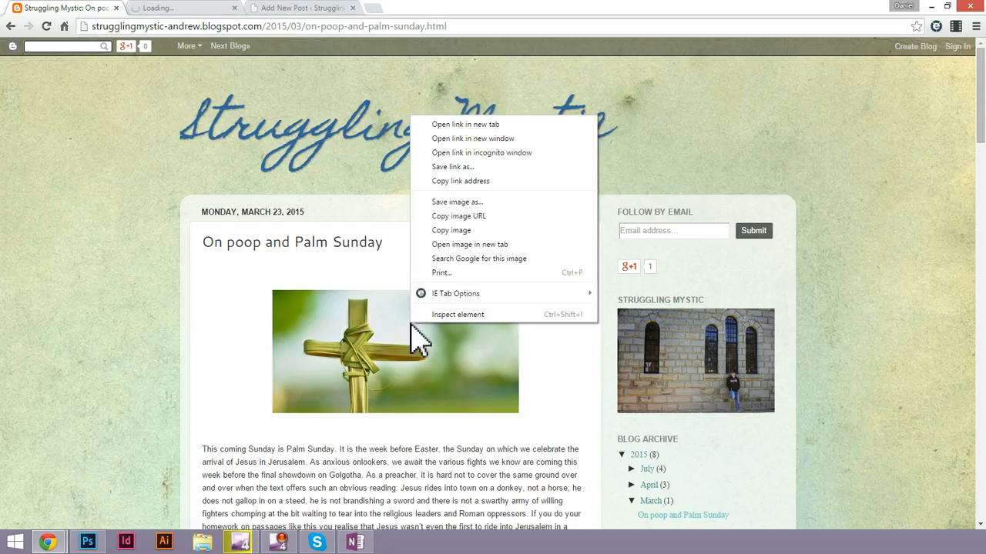
{"action": "left_click", "coordinate": [468, 203]}
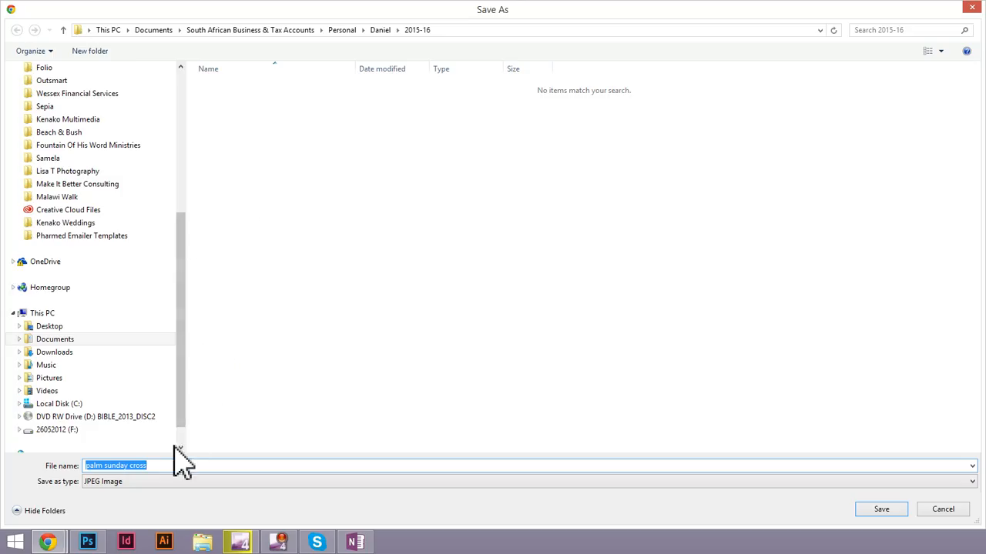
{"action": "scroll", "coordinate": [174, 220], "scroll_direction": "up", "scroll_amount": 6}
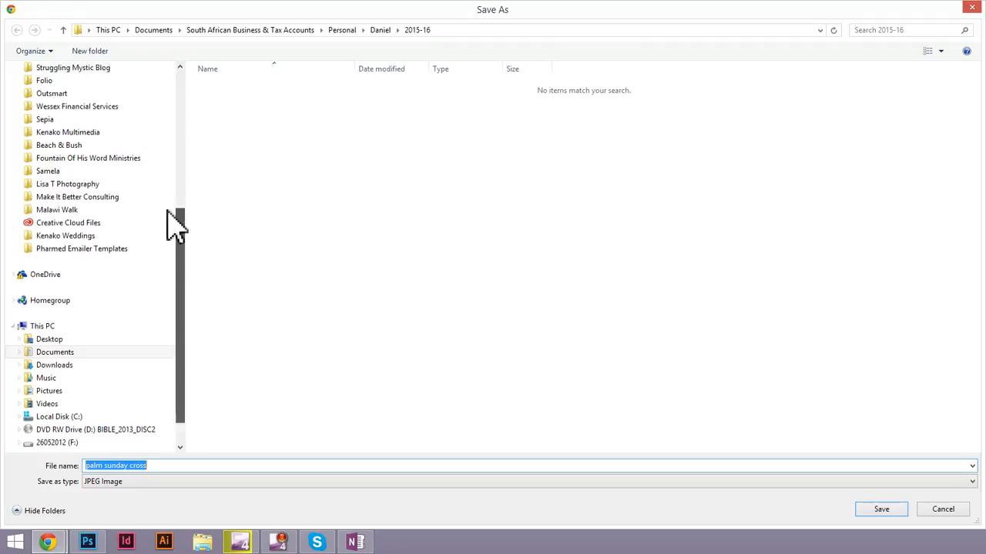
{"action": "left_click", "coordinate": [53, 99]}
{"action": "left_click", "coordinate": [880, 509]}
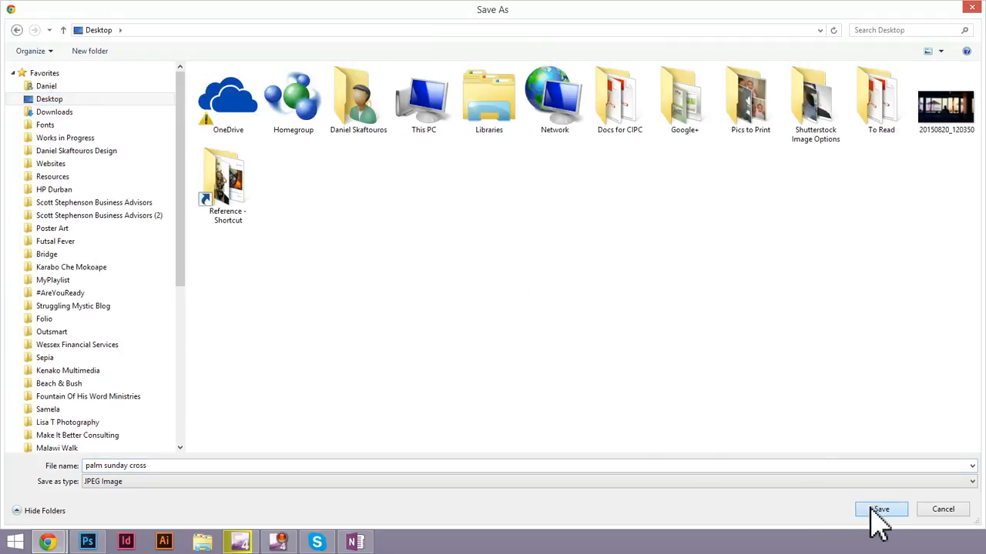
Save the Blogspot post's photo of the man in a pink hard hat to the Desktop as the JPEG "protestor".
{"action": "scroll", "coordinate": [124, 336], "scroll_direction": "down", "scroll_amount": 3}
{"action": "scroll", "coordinate": [123, 336], "scroll_direction": "down", "scroll_amount": 7}
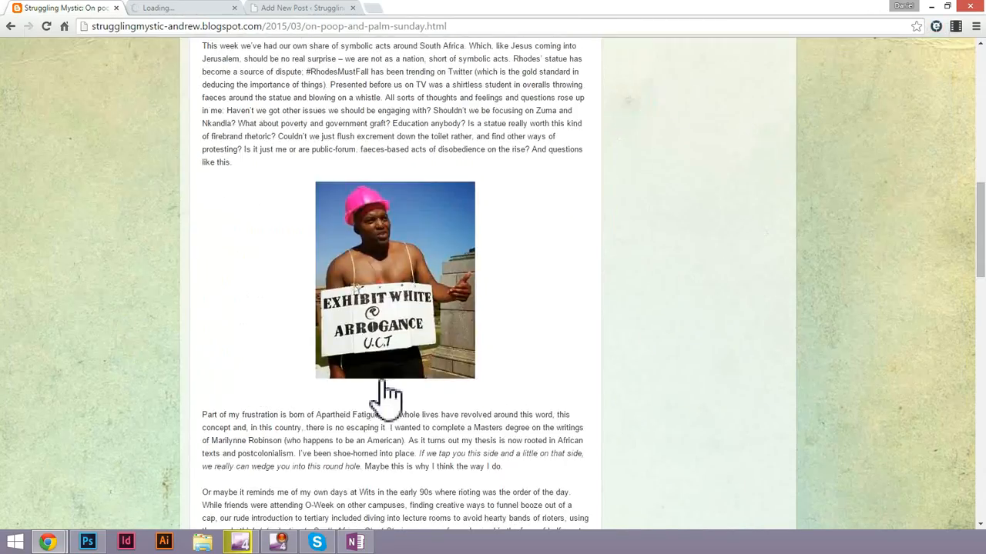
{"action": "right_click", "coordinate": [397, 290]}
{"action": "left_click", "coordinate": [450, 376]}
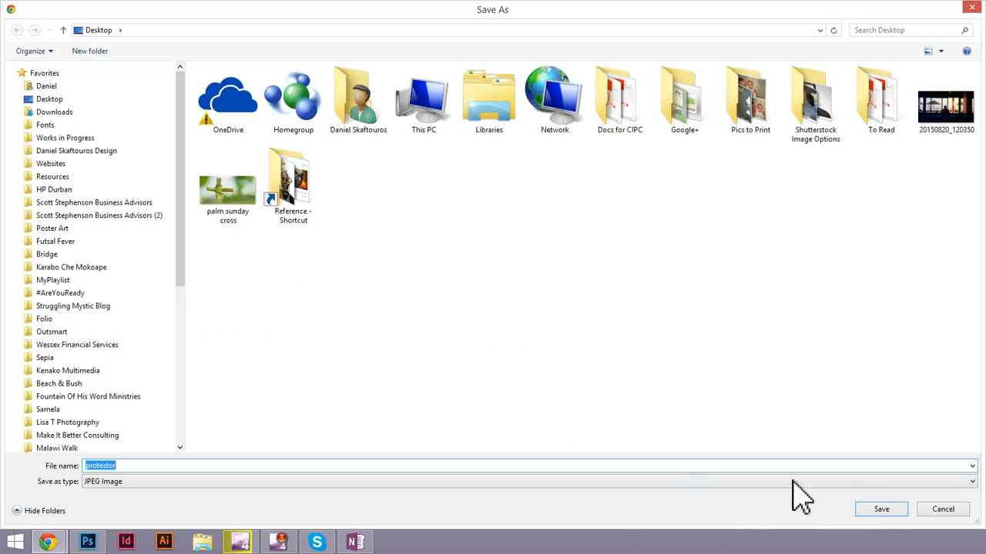
{"action": "left_click", "coordinate": [882, 512]}
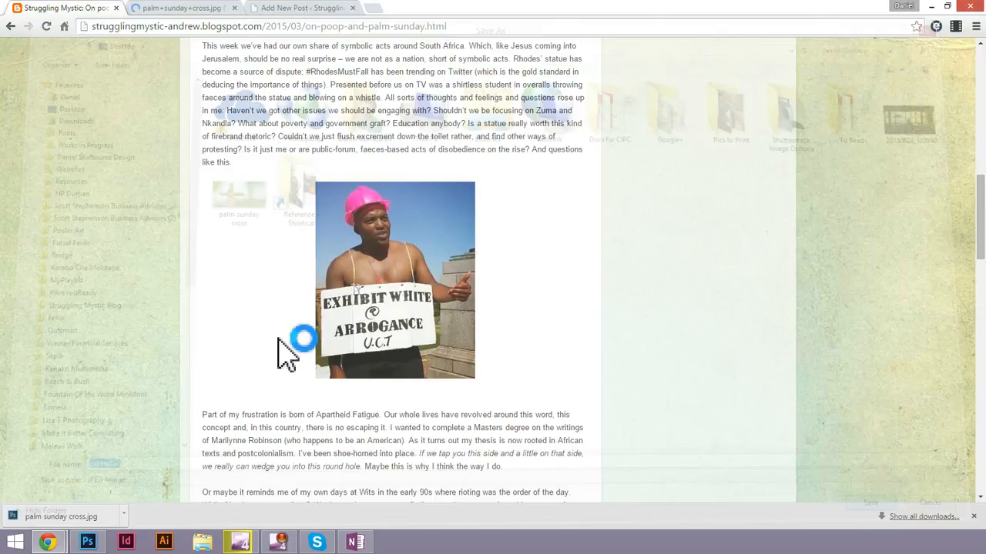
Save the two-frame Pogo cartoon from the Blogspot post to the Desktop as the JPEG "pogo".
{"action": "scroll", "coordinate": [534, 363], "scroll_direction": "down", "scroll_amount": 10}
{"action": "right_click", "coordinate": [365, 330]}
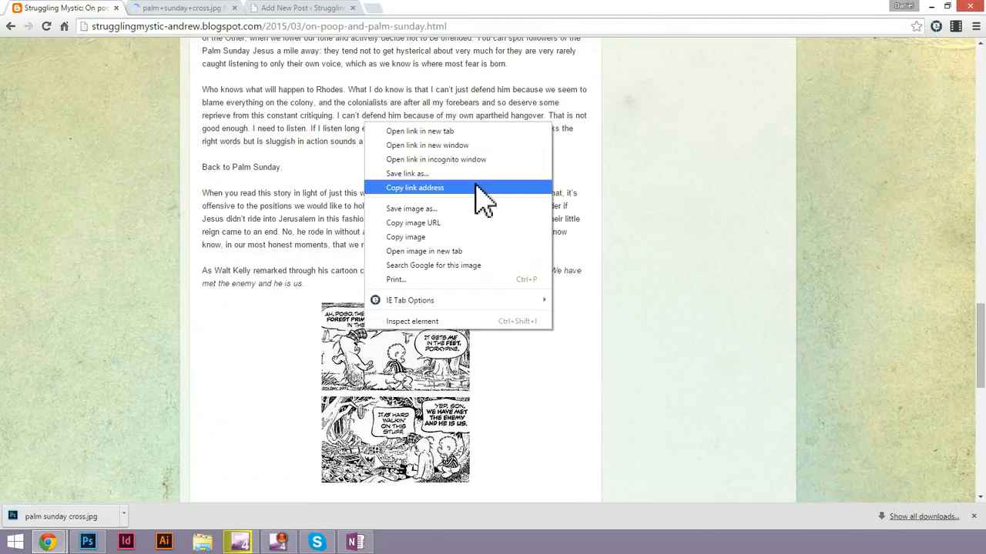
{"action": "left_click", "coordinate": [414, 209]}
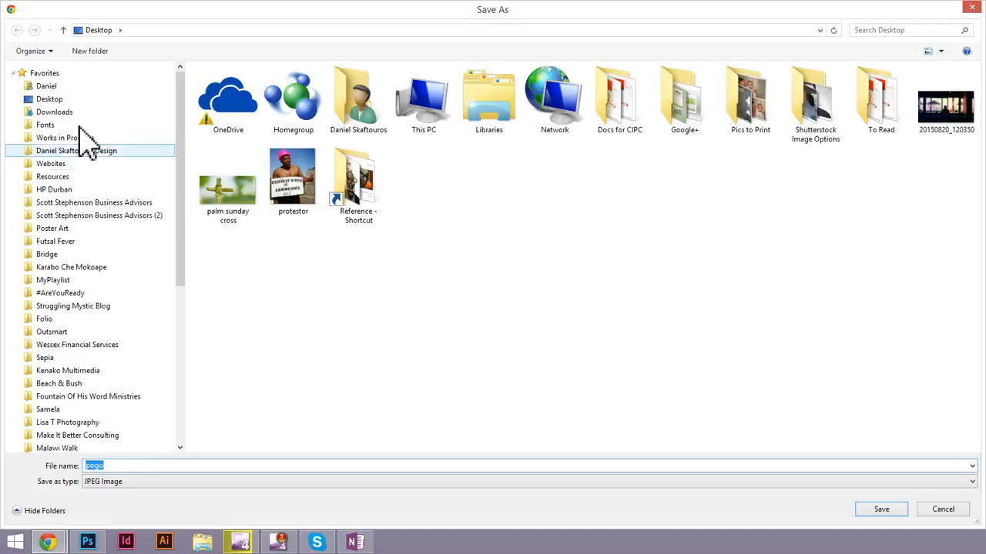
{"action": "left_click", "coordinate": [69, 100]}
{"action": "left_click", "coordinate": [881, 510]}
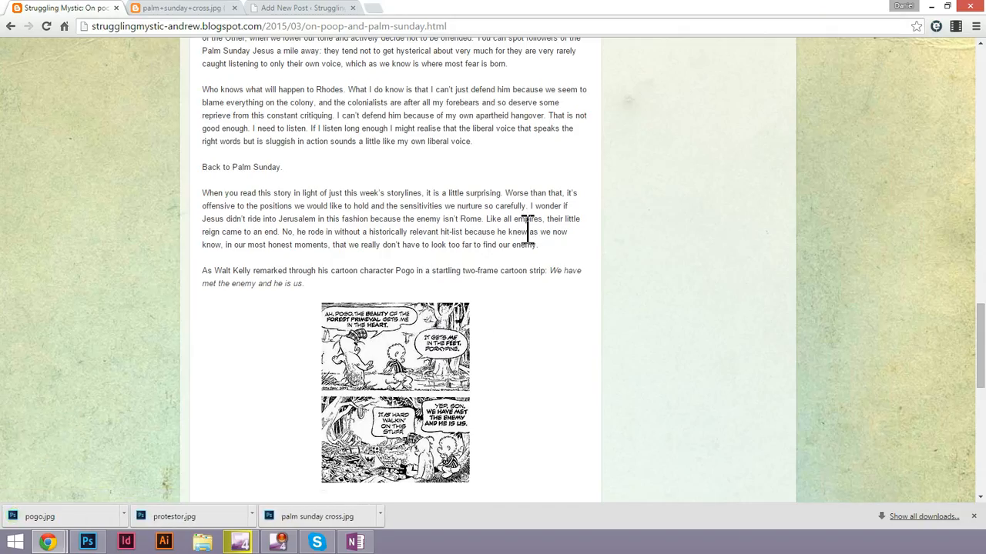
Look through the rest of the Blogspot post for further images and close its browser tab.
{"action": "scroll", "coordinate": [528, 231], "scroll_direction": "down", "scroll_amount": 7}
{"action": "scroll", "coordinate": [528, 242], "scroll_direction": "up", "scroll_amount": 1}
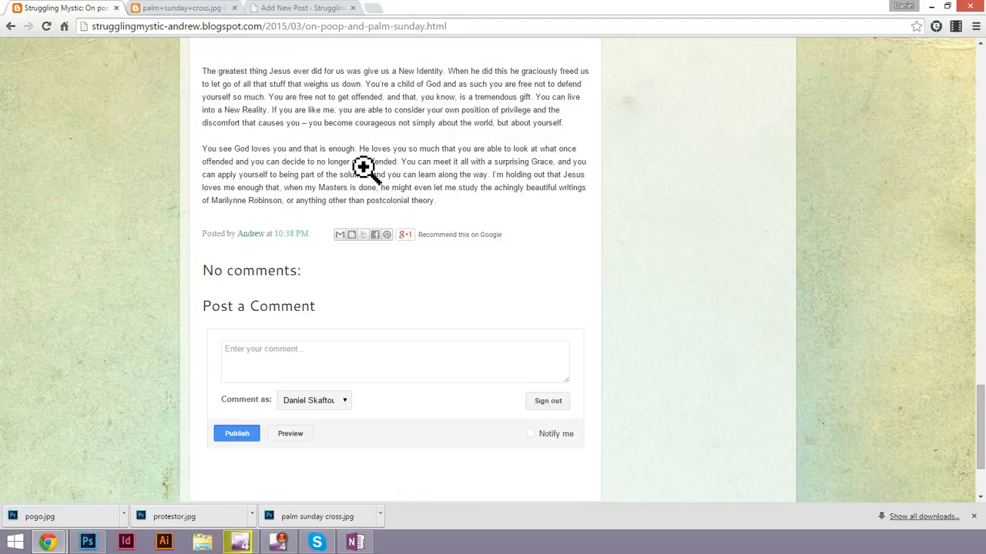
{"action": "key", "text": "ctrl+w"}
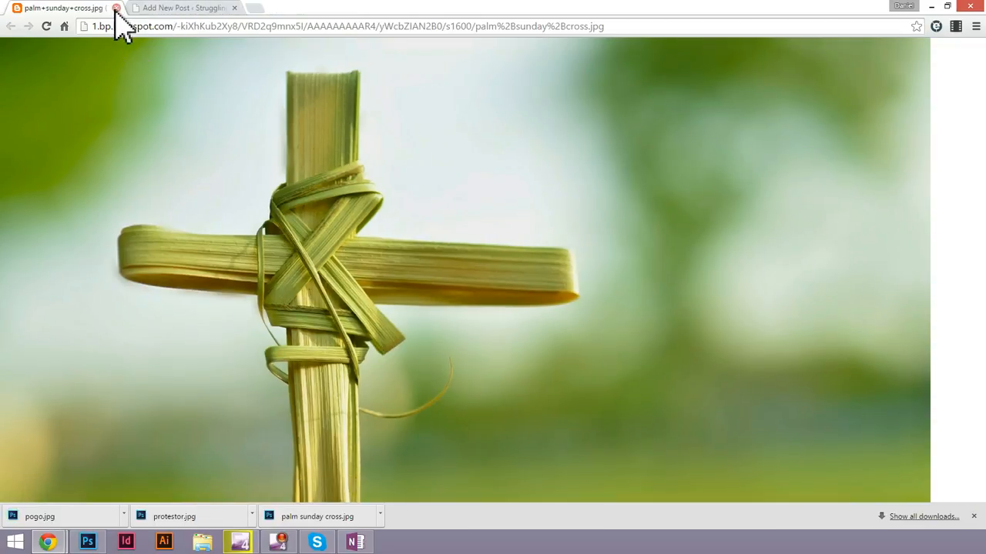
Close the palm cross image's browser tab and add a blank line above the WordPress post's first paragraph.
{"action": "left_click", "coordinate": [116, 8]}
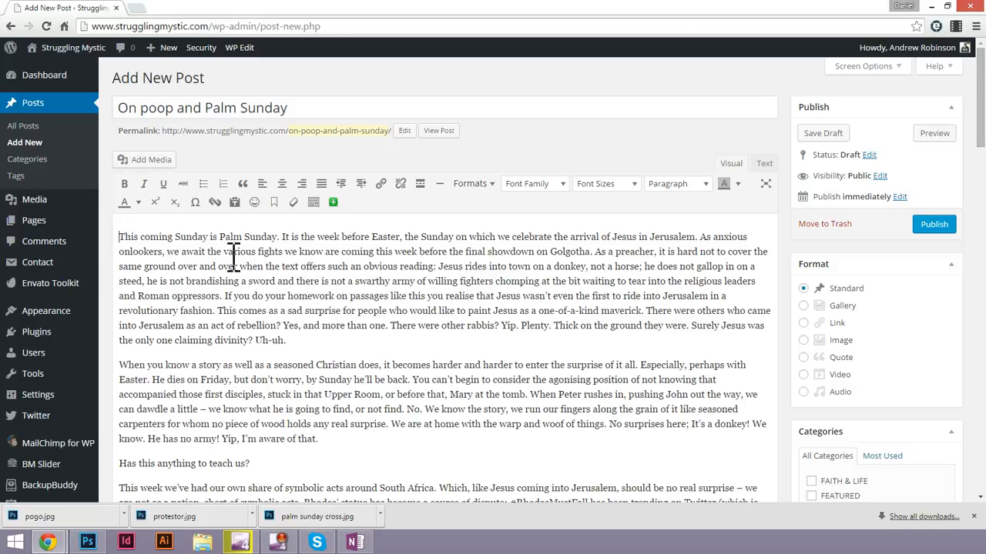
{"action": "triple_click", "coordinate": [308, 275]}
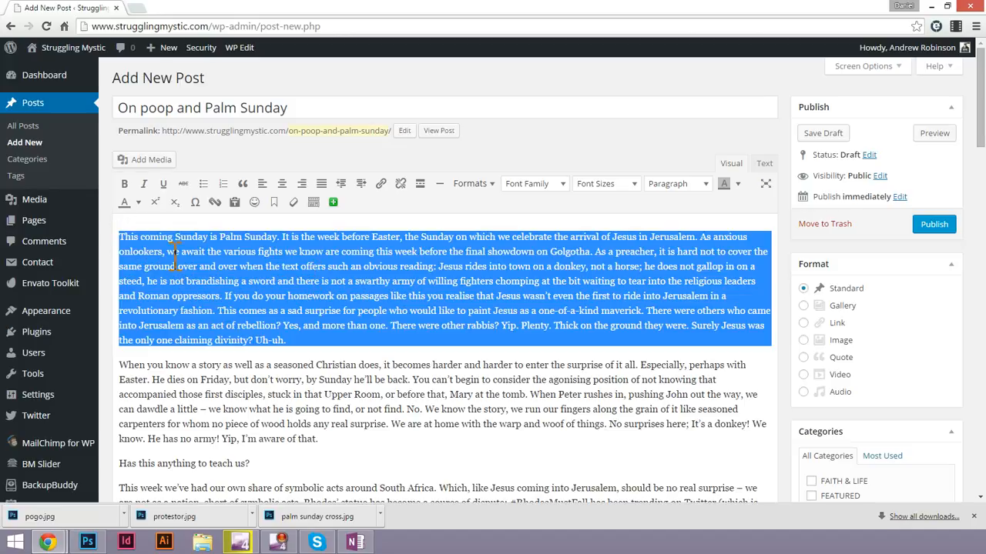
{"action": "left_click", "coordinate": [124, 240]}
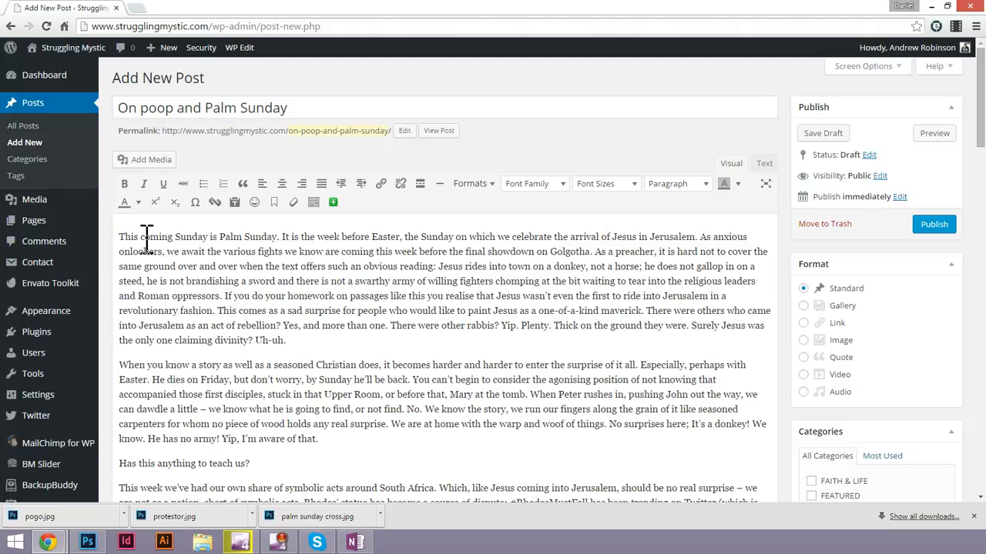
{"action": "key", "text": "Return"}
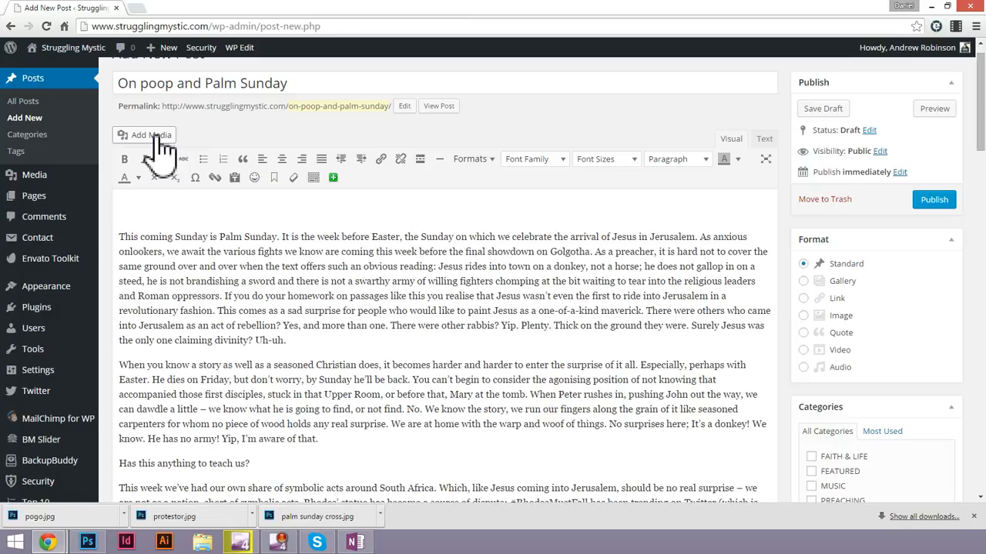
{"action": "left_click", "coordinate": [143, 213]}
Upload the "palm sunday cross" image from the Desktop to the WordPress media library for this post.
{"action": "left_click", "coordinate": [139, 135]}
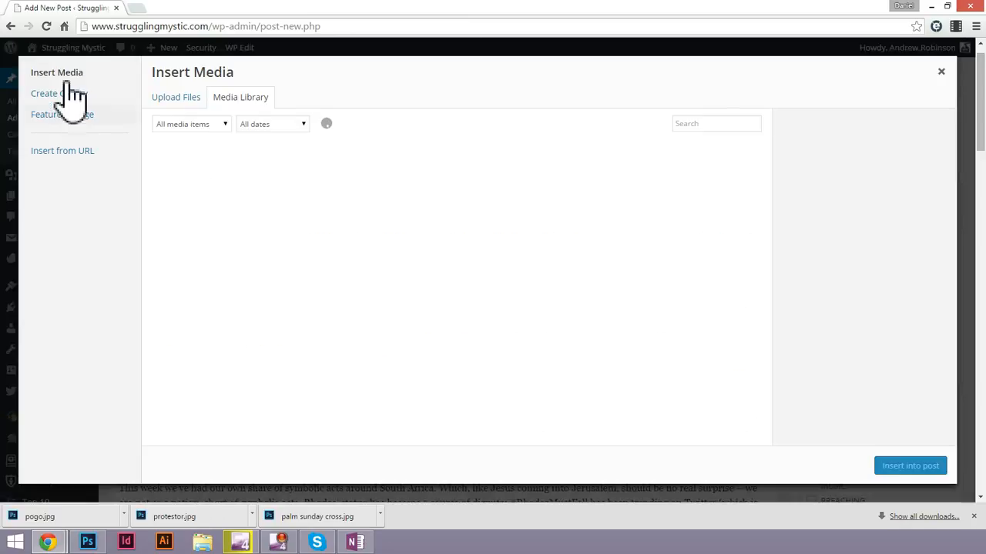
{"action": "left_click", "coordinate": [177, 100]}
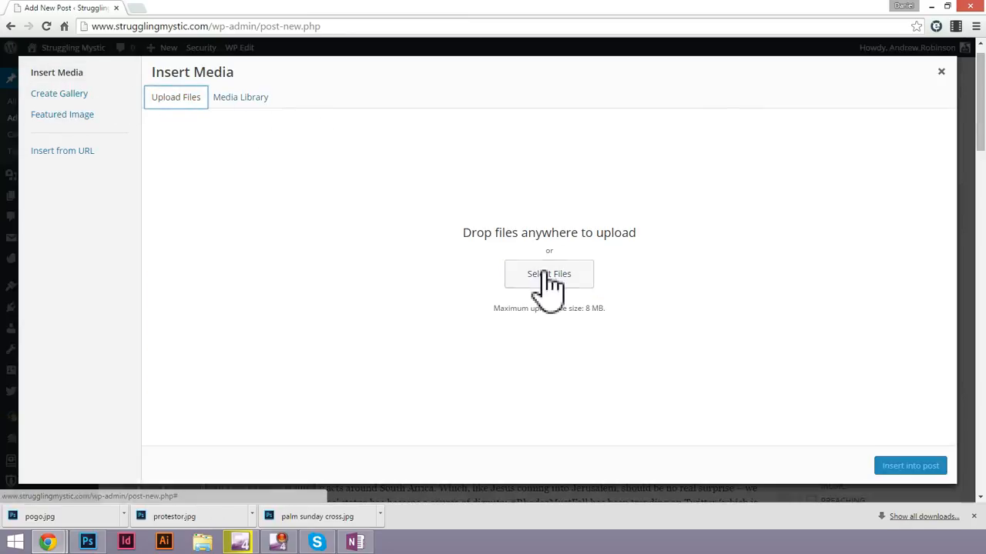
{"action": "left_click", "coordinate": [544, 274]}
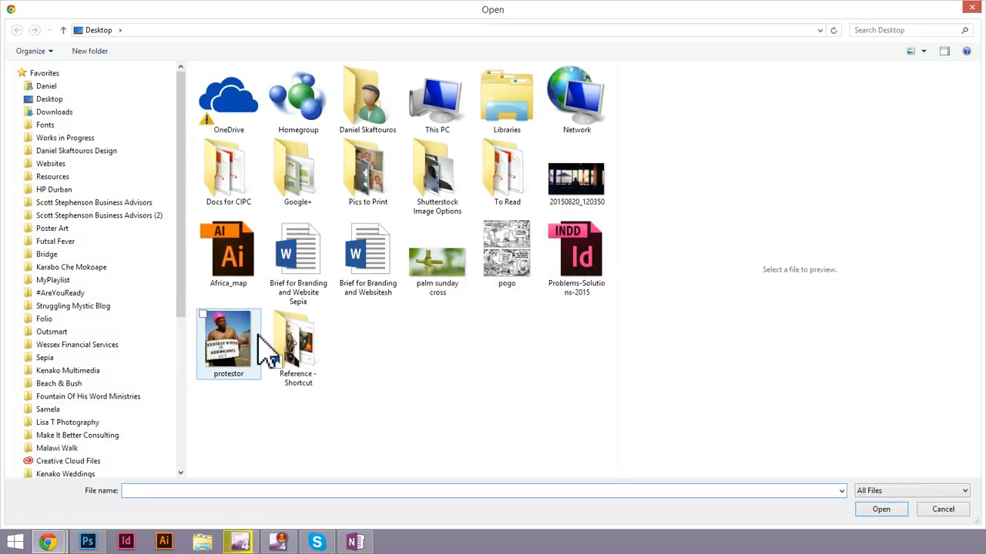
{"action": "left_click", "coordinate": [453, 271]}
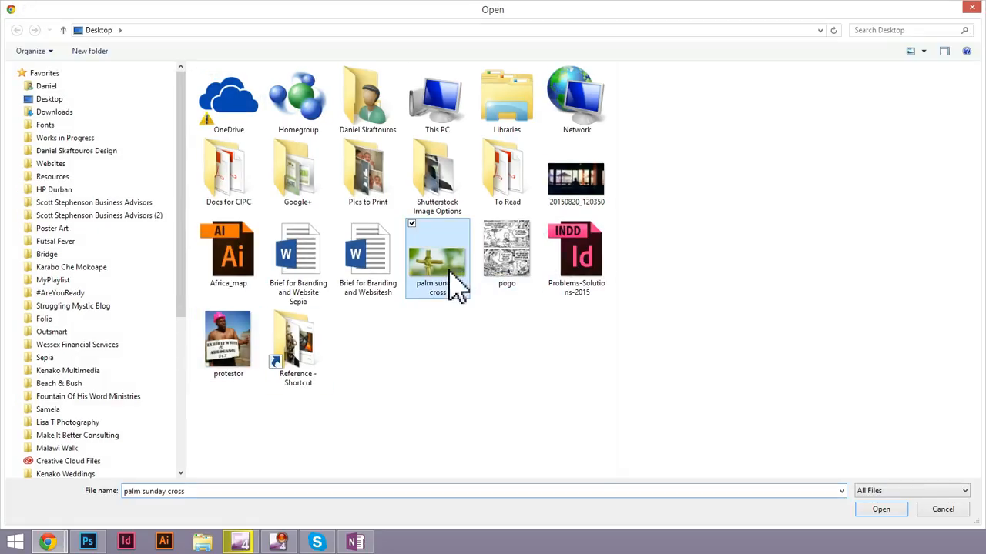
{"action": "left_click", "coordinate": [880, 509]}
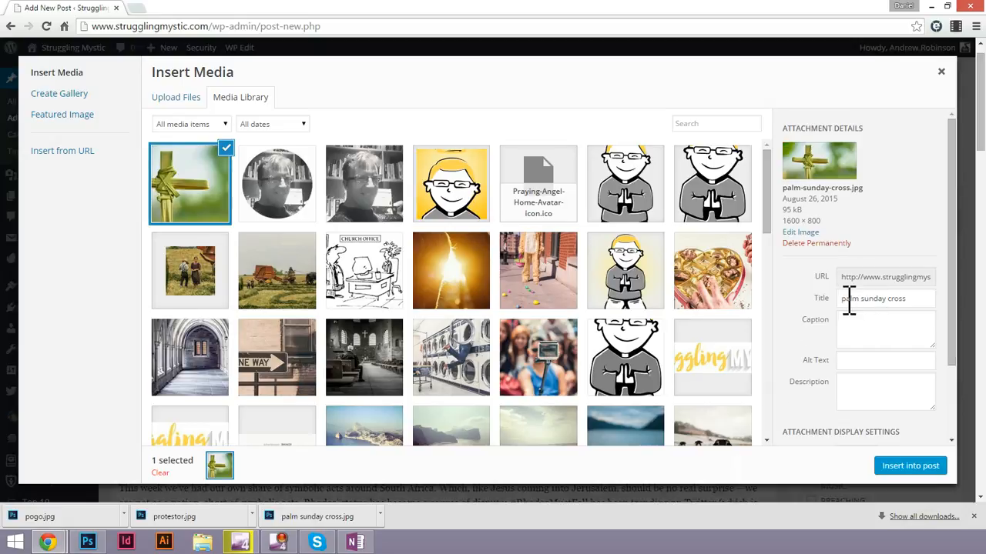
Give the uploaded palm cross image the caption "Palm sunday cross".
{"action": "left_click_drag", "start_coordinate": [849, 298], "coordinate": [839, 324]}
{"action": "left_click", "coordinate": [889, 345]}
{"action": "type", "text": "palm sunday cross"}
{"action": "left_click_drag", "start_coordinate": [850, 327], "coordinate": [835, 339]}
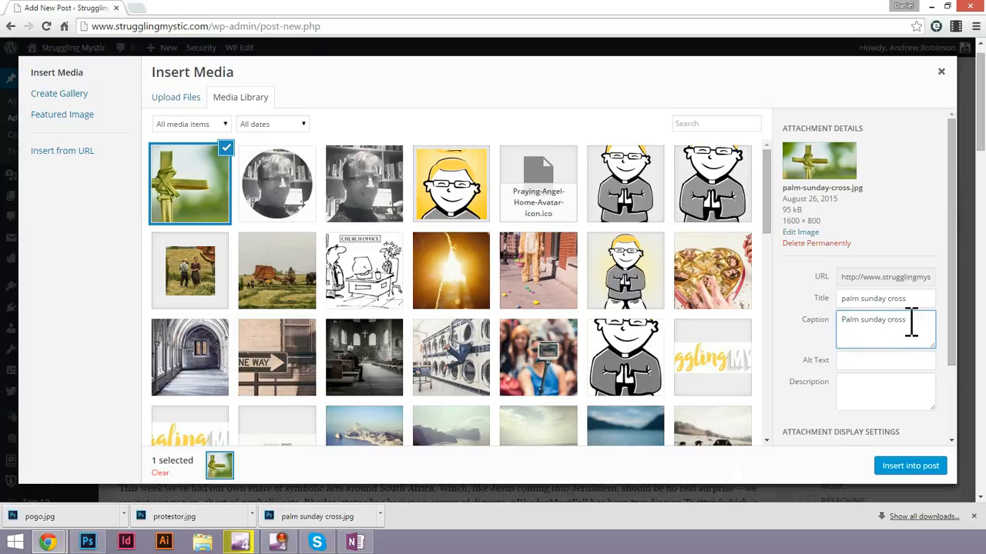
Insert the palm cross image above the first paragraph with no link, alignment None and size Large – 1024 × 512.
{"action": "scroll", "coordinate": [947, 403], "scroll_direction": "down", "scroll_amount": 2}
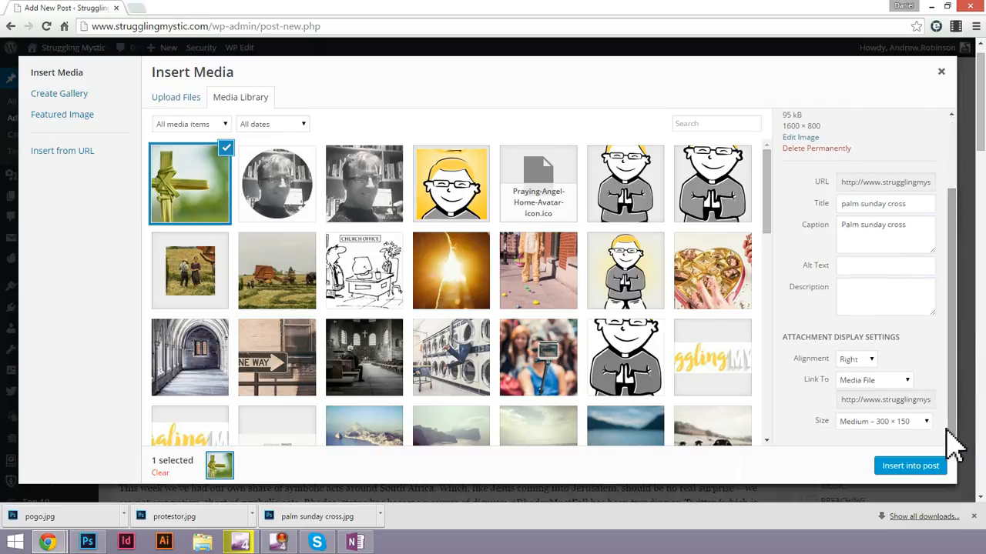
{"action": "left_click", "coordinate": [871, 383]}
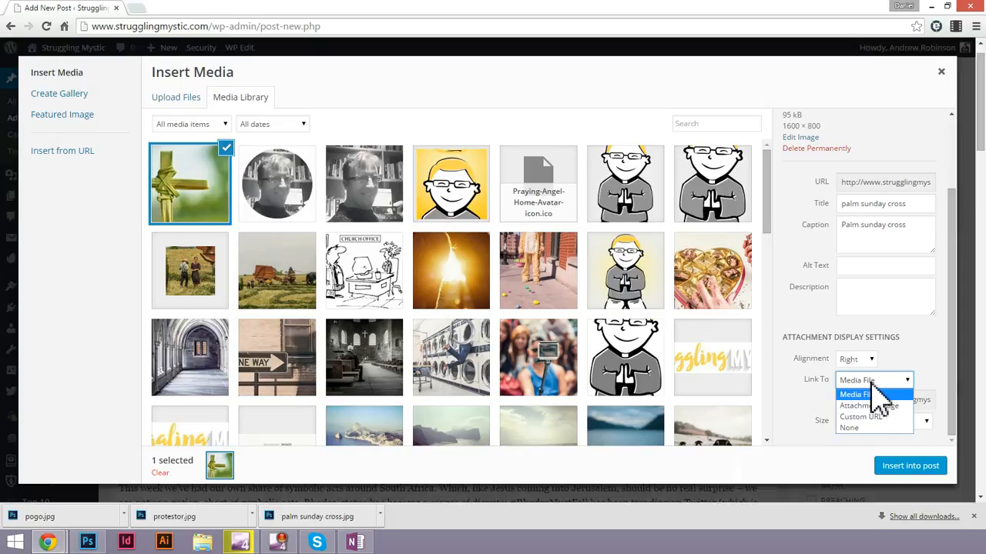
{"action": "left_click", "coordinate": [878, 428]}
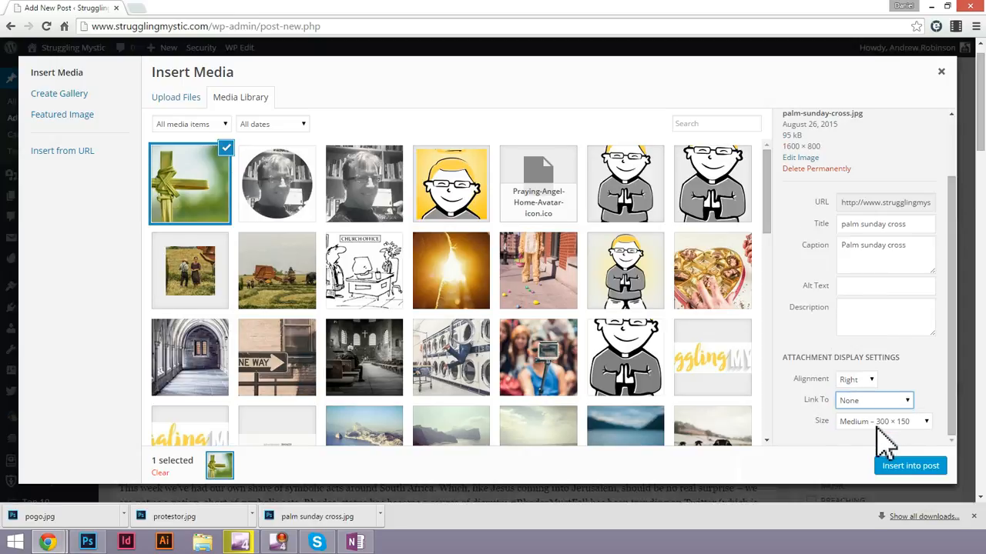
{"action": "left_click", "coordinate": [857, 381]}
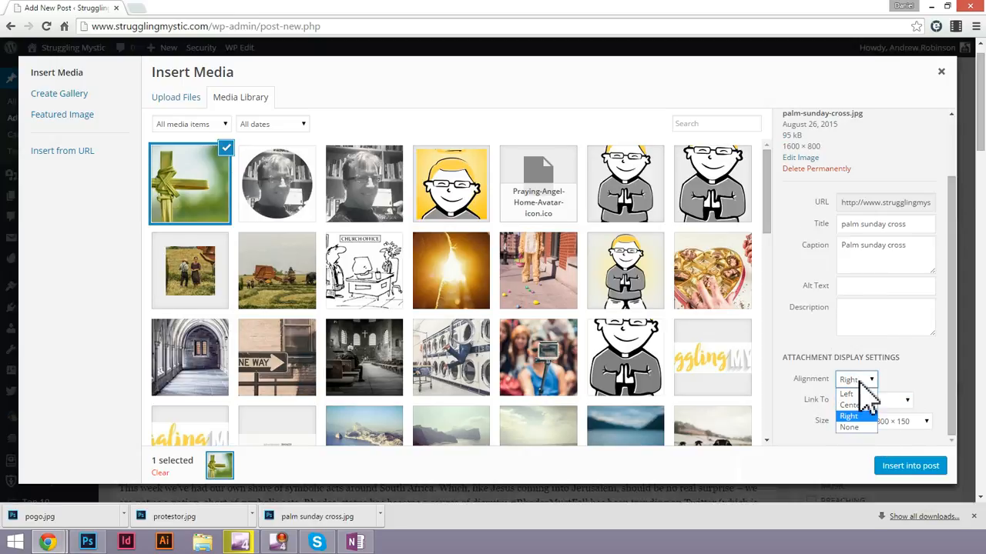
{"action": "left_click", "coordinate": [850, 427]}
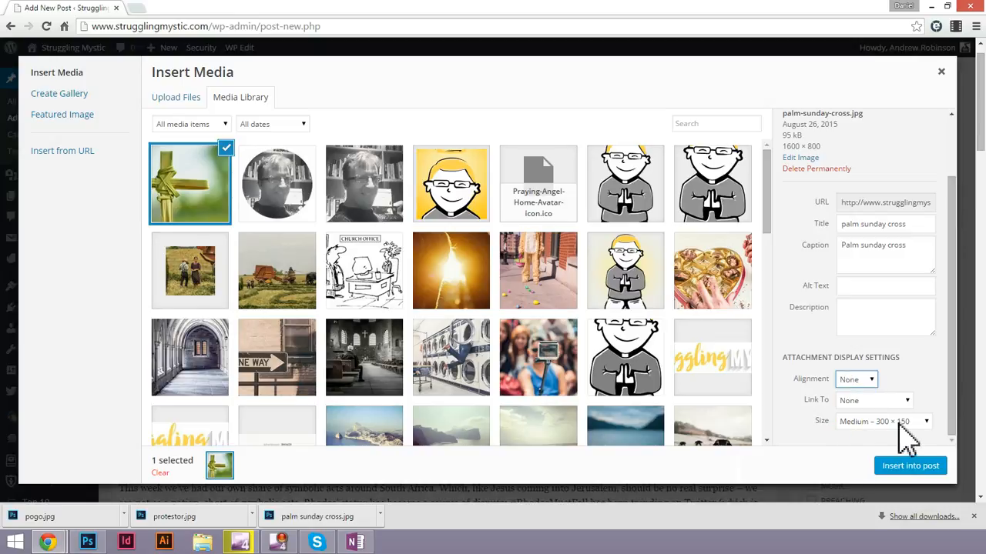
{"action": "left_click", "coordinate": [903, 426]}
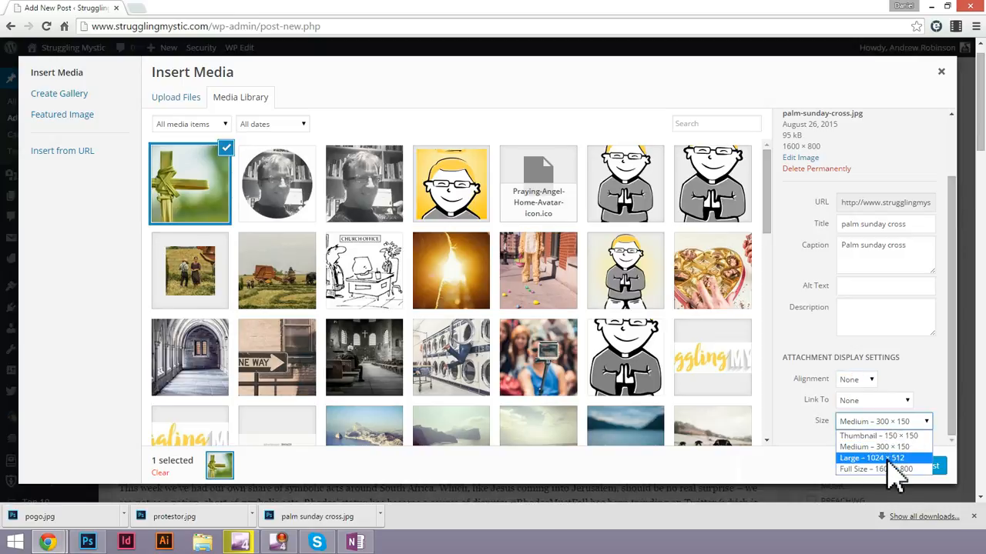
{"action": "left_click", "coordinate": [891, 459]}
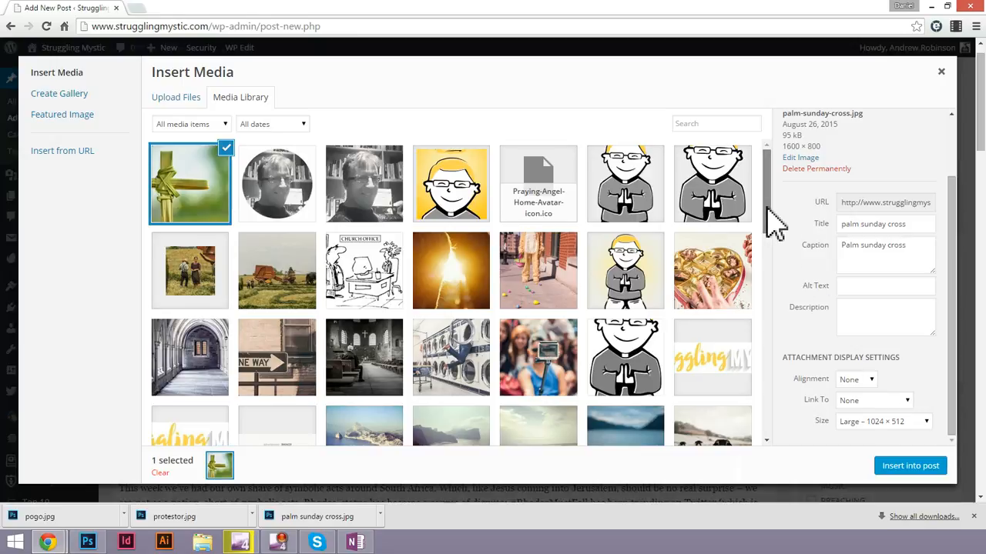
{"action": "left_click_drag", "start_coordinate": [767, 191], "coordinate": [767, 151]}
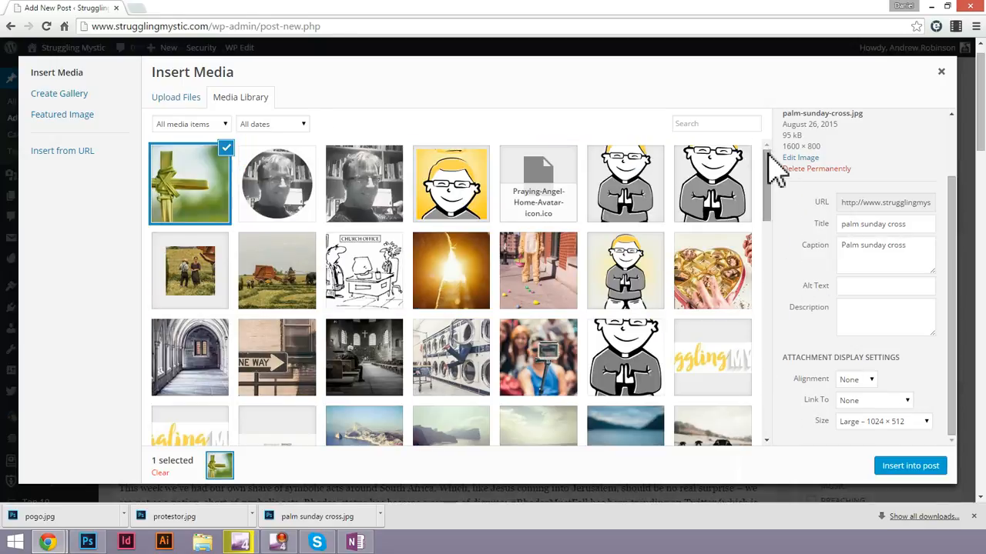
{"action": "left_click", "coordinate": [926, 470]}
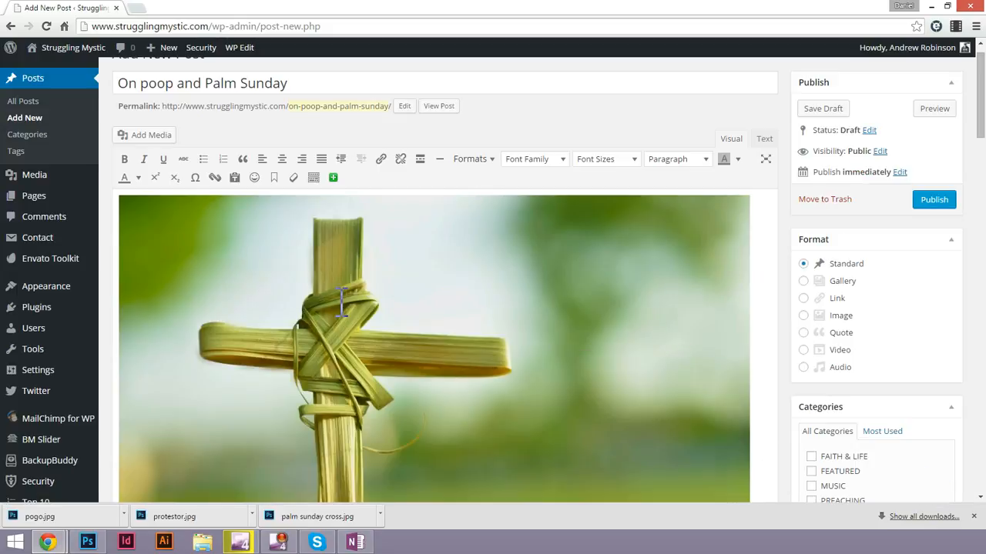
Check the inserted cross image with its caption and look through the post text for the next image's place.
{"action": "scroll", "coordinate": [414, 321], "scroll_direction": "down", "scroll_amount": 4}
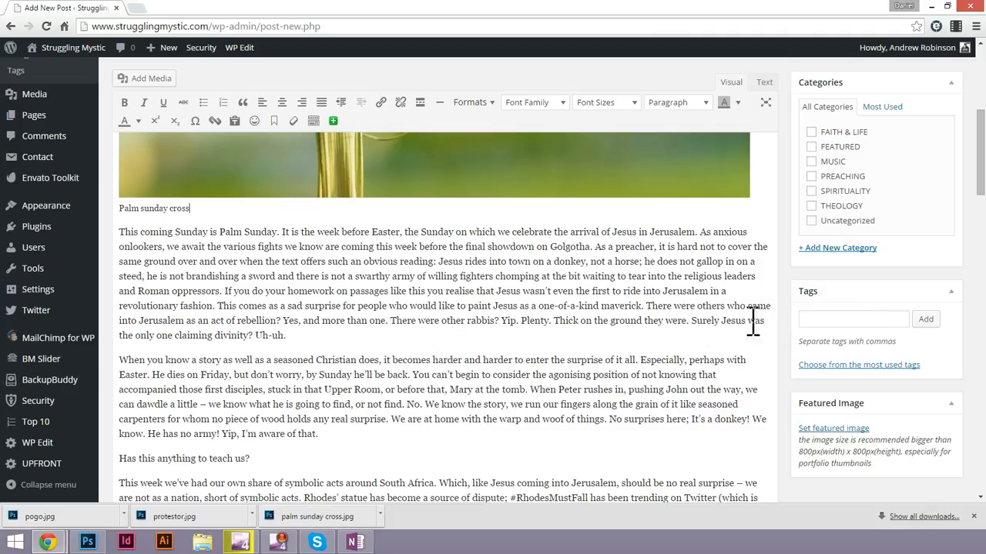
{"action": "scroll", "coordinate": [748, 331], "scroll_direction": "up", "scroll_amount": 5}
{"action": "scroll", "coordinate": [744, 339], "scroll_direction": "down", "scroll_amount": 7}
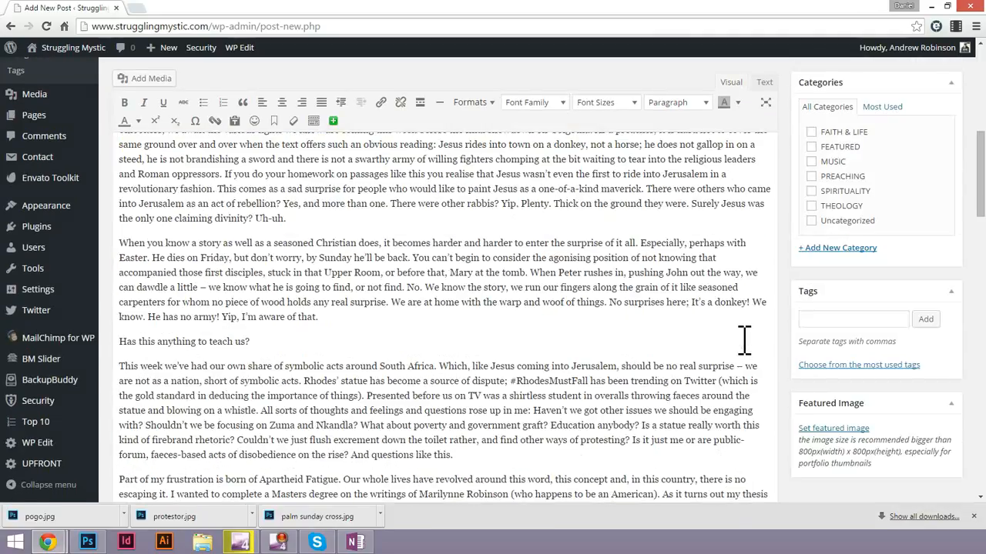
{"action": "scroll", "coordinate": [744, 339], "scroll_direction": "down", "scroll_amount": 1}
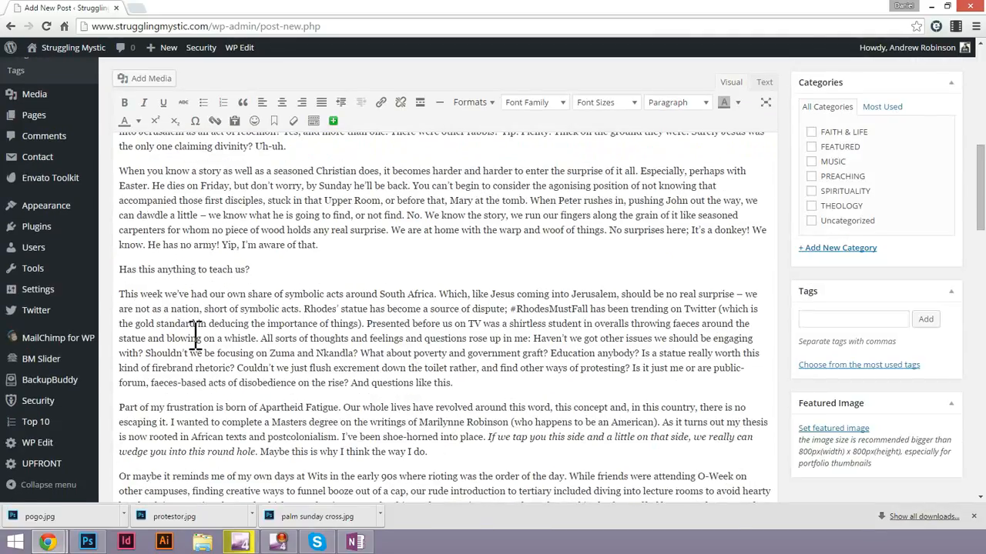
{"action": "scroll", "coordinate": [196, 335], "scroll_direction": "down", "scroll_amount": 1}
{"action": "scroll", "coordinate": [210, 356], "scroll_direction": "down", "scroll_amount": 2}
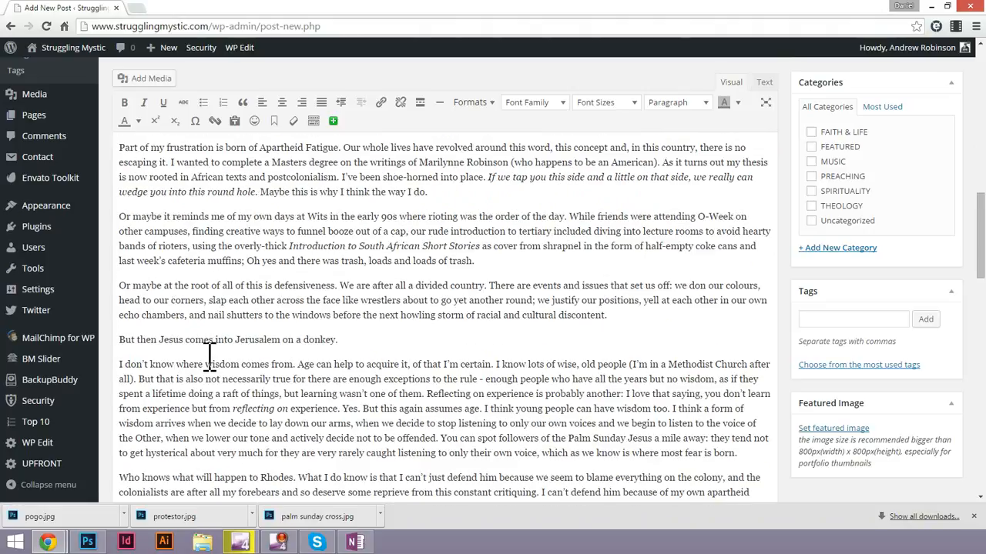
Search for "struggling mystic" in a new browser tab and reopen the original Blogspot post "On poop and Palm Sunday".
{"action": "left_click", "coordinate": [136, 9]}
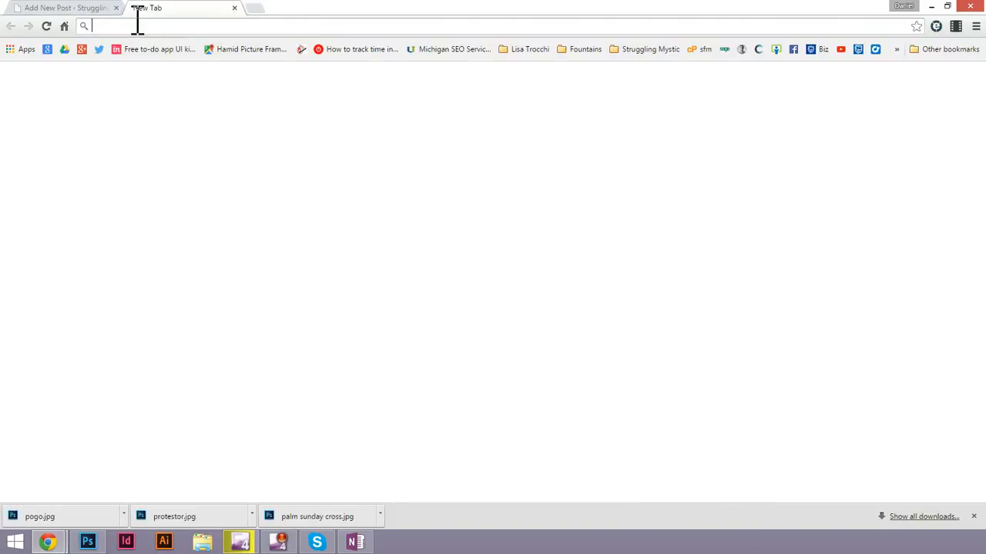
{"action": "type", "text": "strugglingmystic.com"}
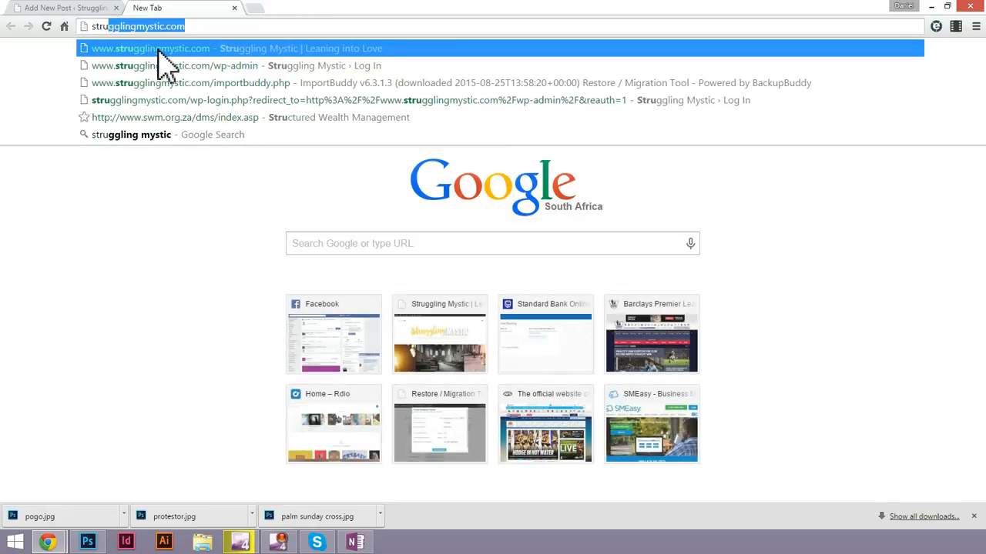
{"action": "key", "text": "Return"}
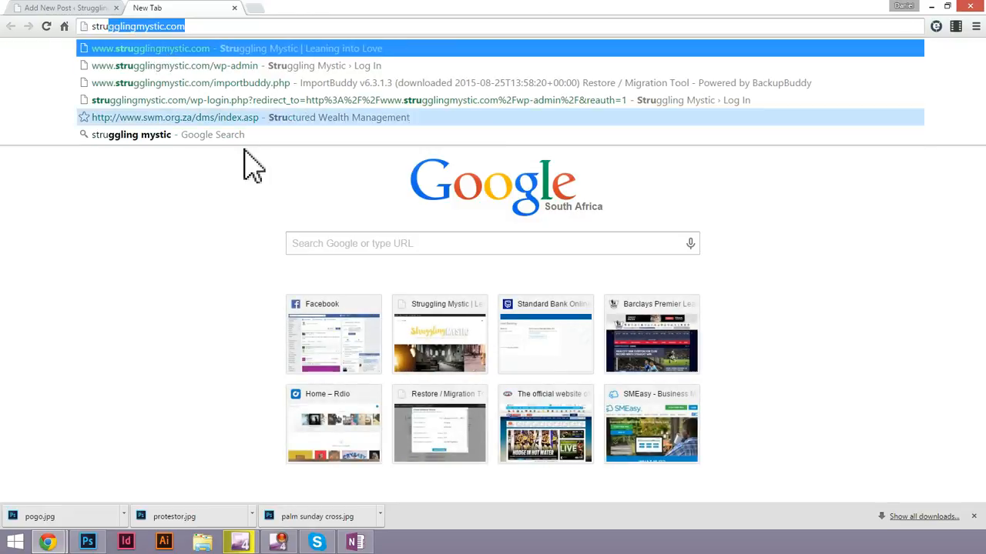
{"action": "left_click", "coordinate": [354, 246]}
{"action": "type", "text": "s"}
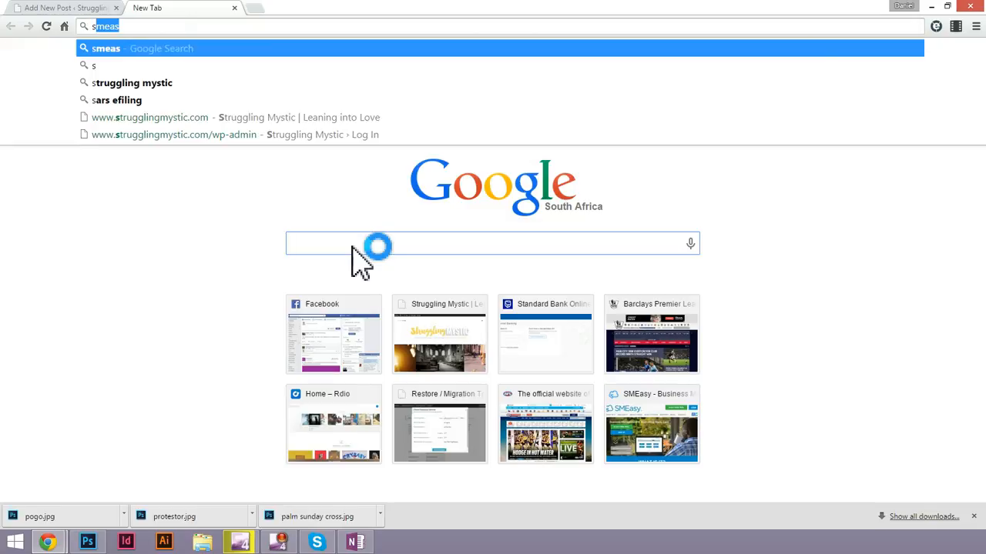
{"action": "type", "text": "truggling"}
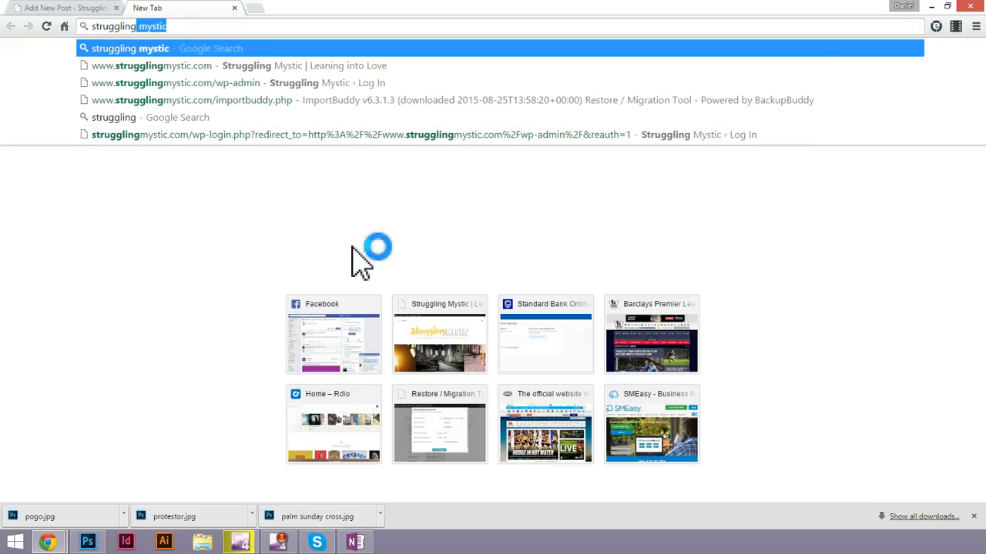
{"action": "key", "text": "Delete"}
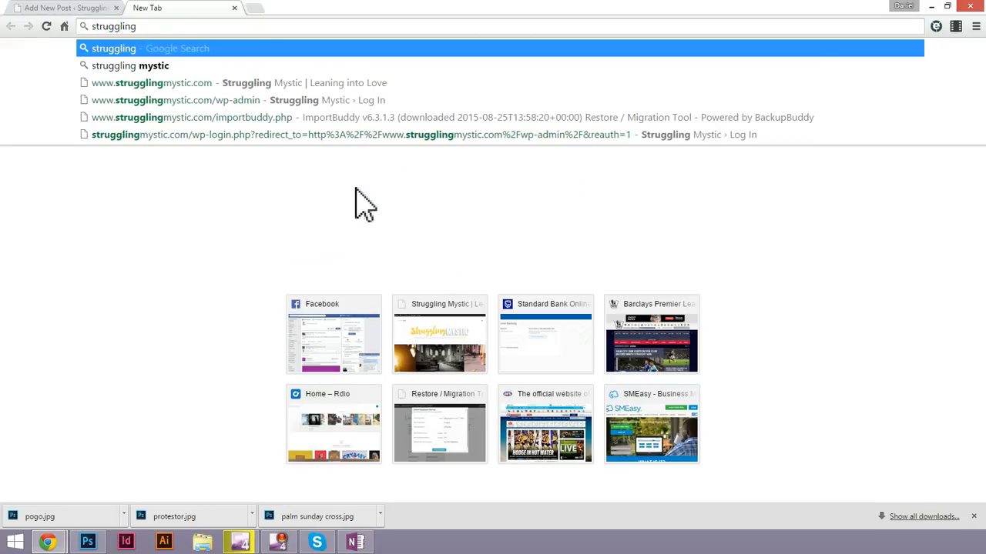
{"action": "type", "text": "myst"}
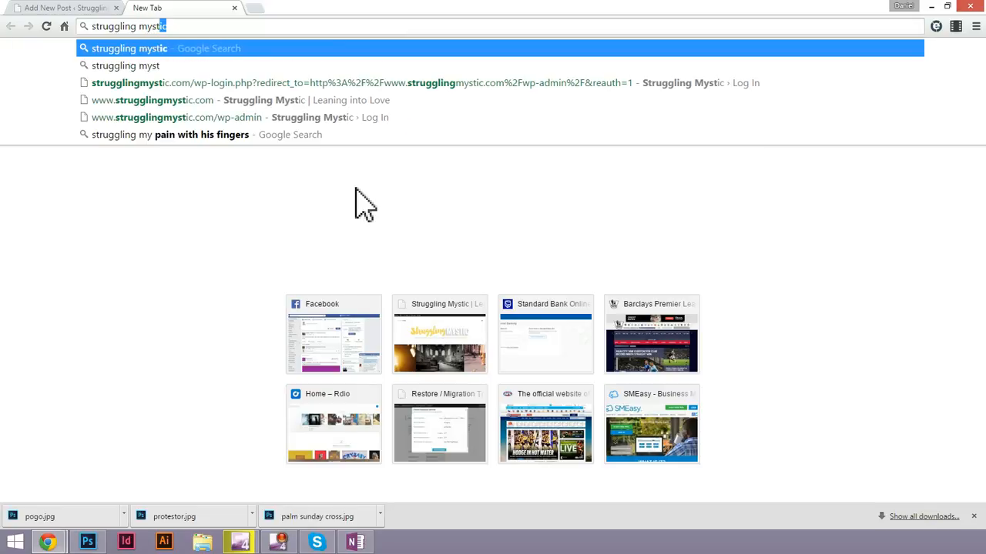
{"action": "key", "text": "Return"}
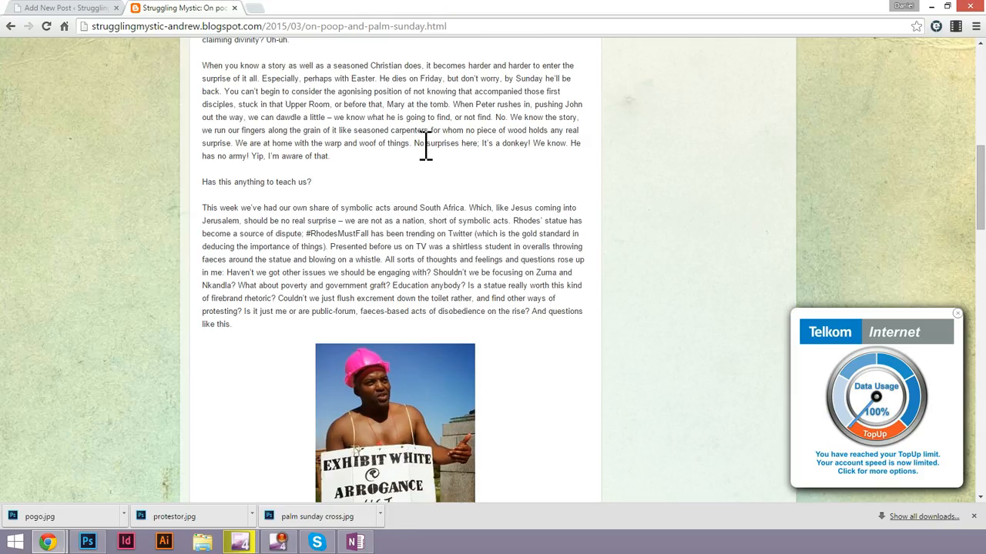
Find the protestor image's place in the original Blogspot post and put the cursor before "This week we've had our own share" in the WordPress draft.
{"action": "scroll", "coordinate": [426, 147], "scroll_direction": "down", "scroll_amount": 3}
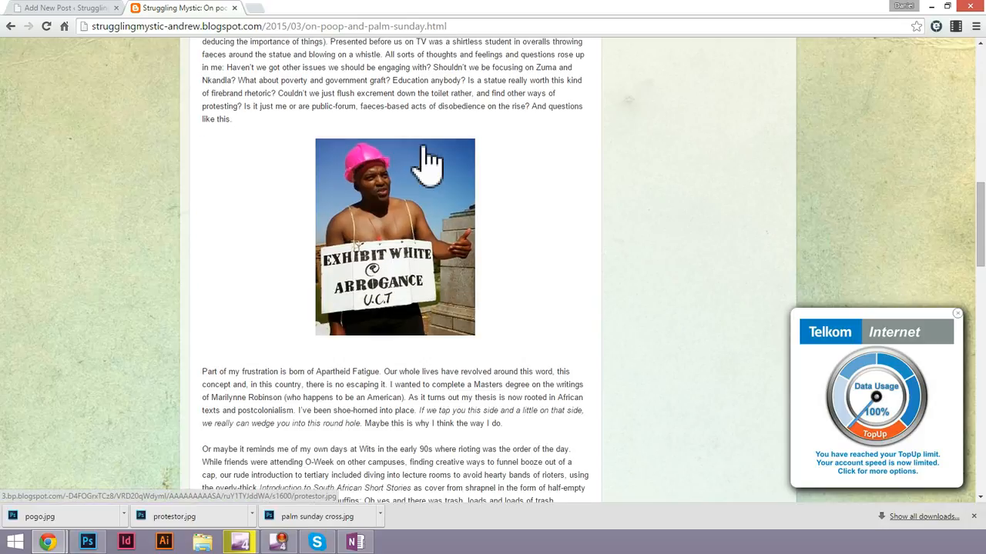
{"action": "scroll", "coordinate": [424, 148], "scroll_direction": "up", "scroll_amount": 1}
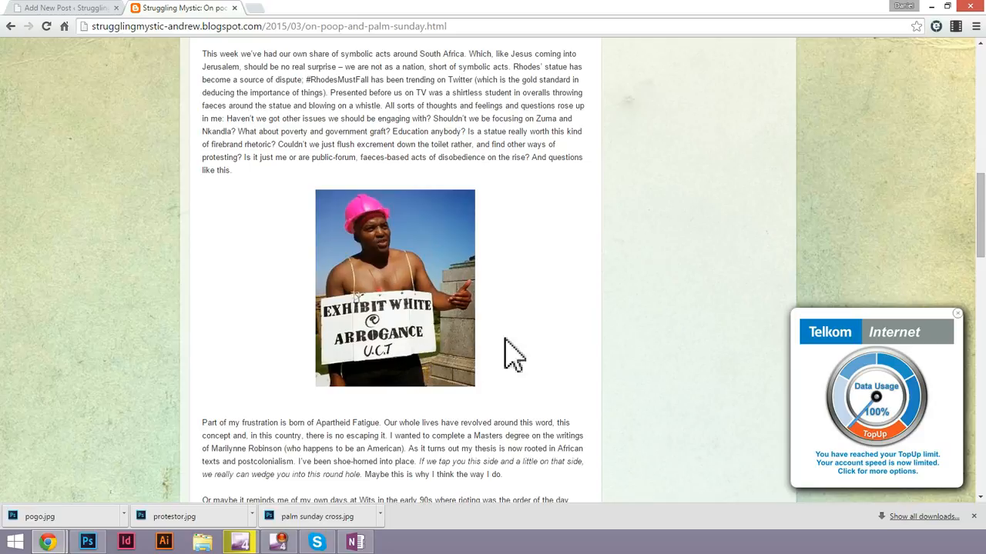
{"action": "left_click", "coordinate": [61, 8]}
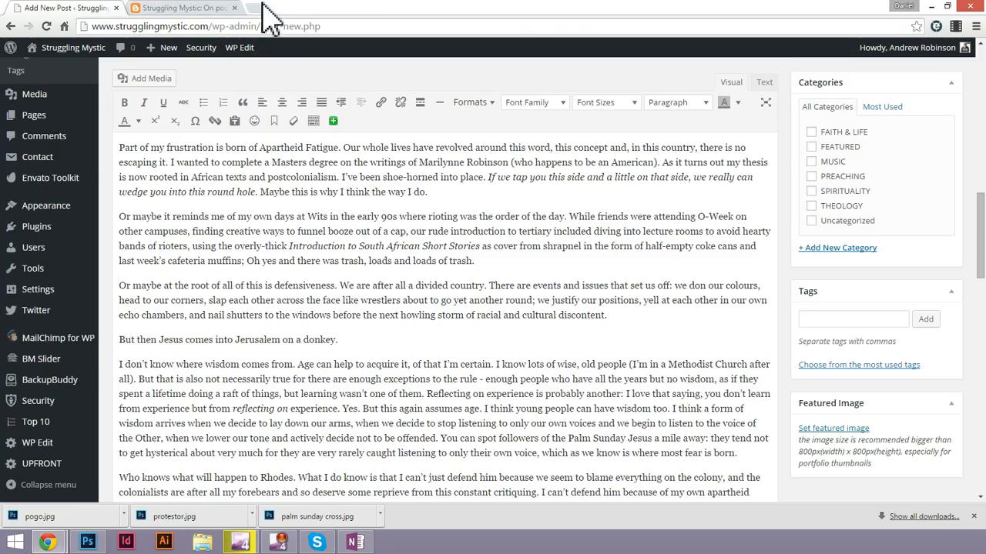
{"action": "left_click", "coordinate": [204, 7]}
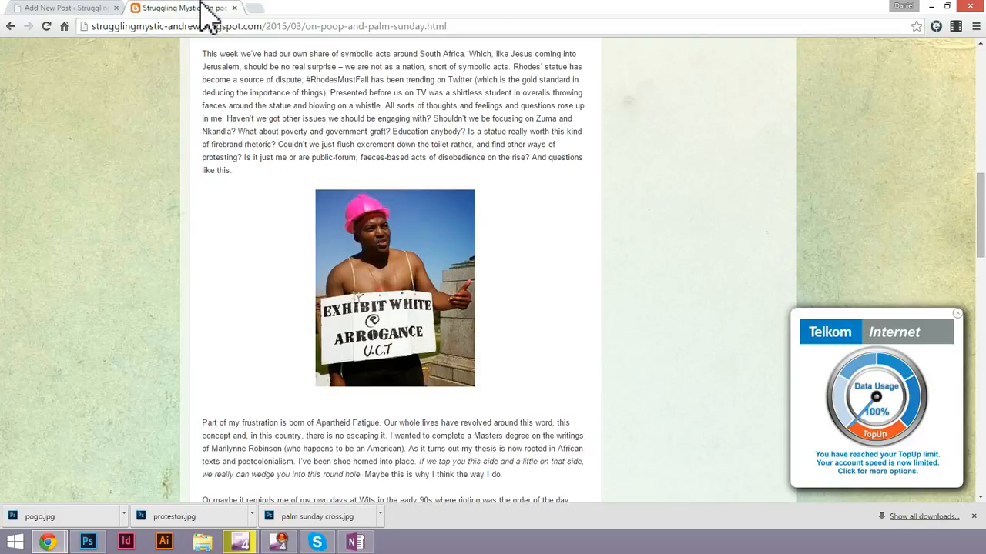
{"action": "left_click", "coordinate": [66, 8]}
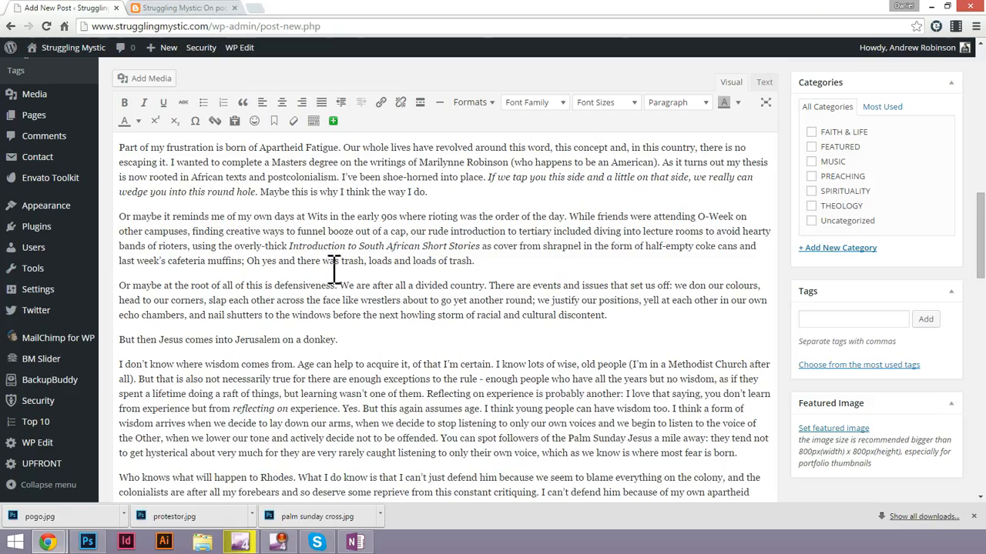
{"action": "scroll", "coordinate": [346, 288], "scroll_direction": "up", "scroll_amount": 3}
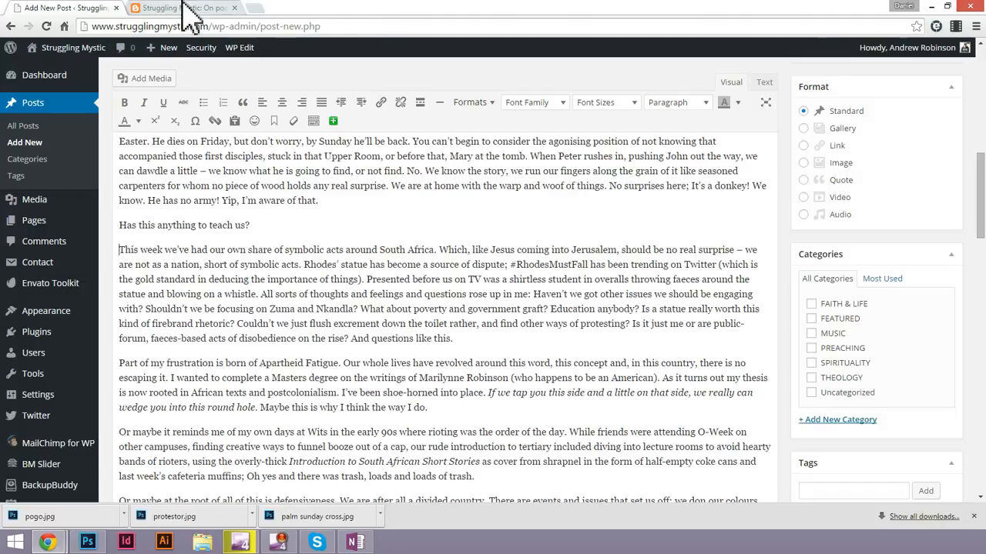
{"action": "triple_click", "coordinate": [136, 250]}
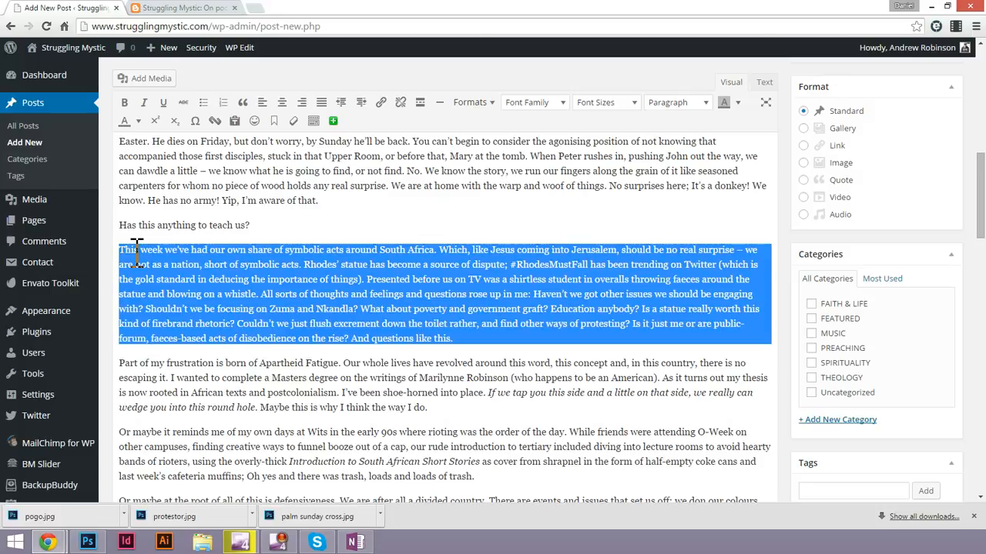
{"action": "left_click", "coordinate": [126, 250]}
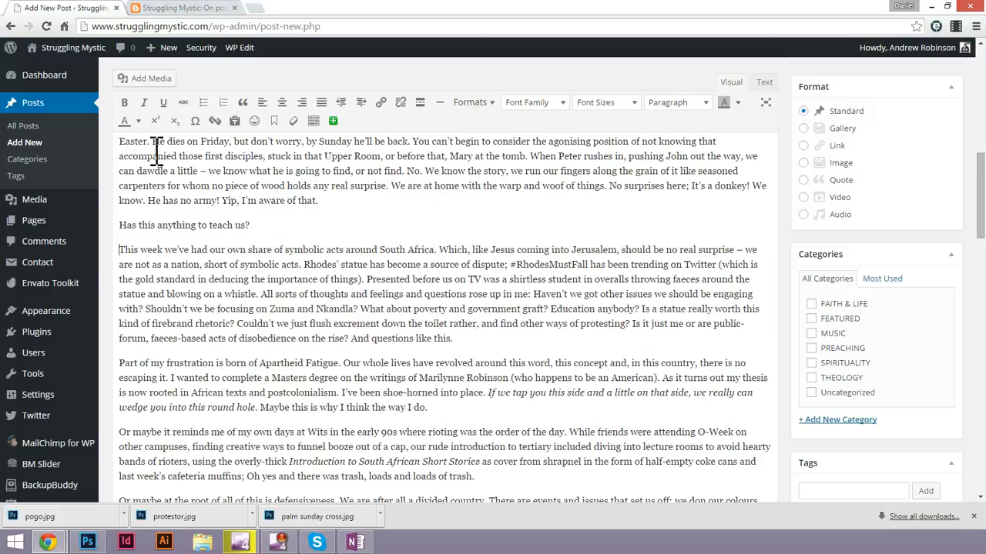
Upload the protestor image from the Desktop to the media library.
{"action": "left_click", "coordinate": [145, 78]}
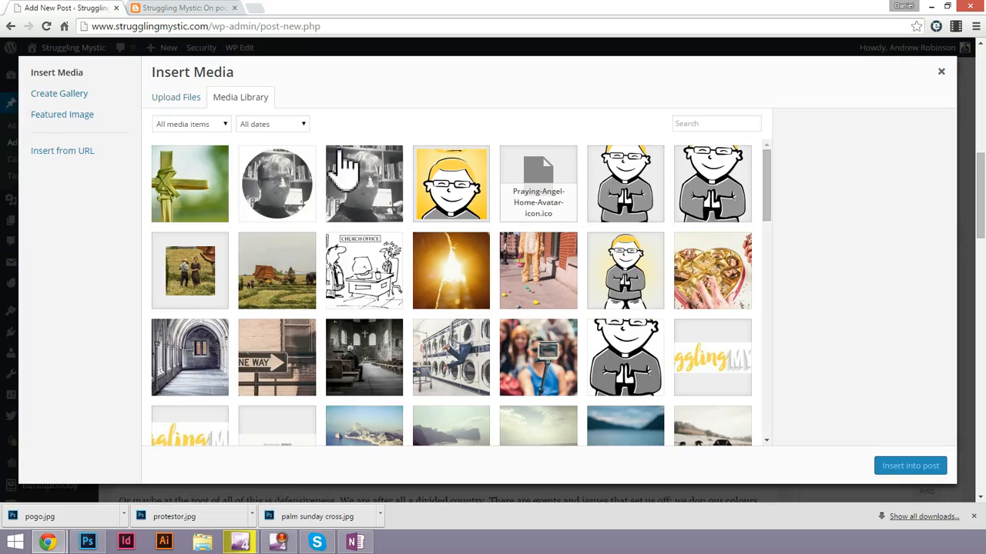
{"action": "left_click", "coordinate": [182, 99]}
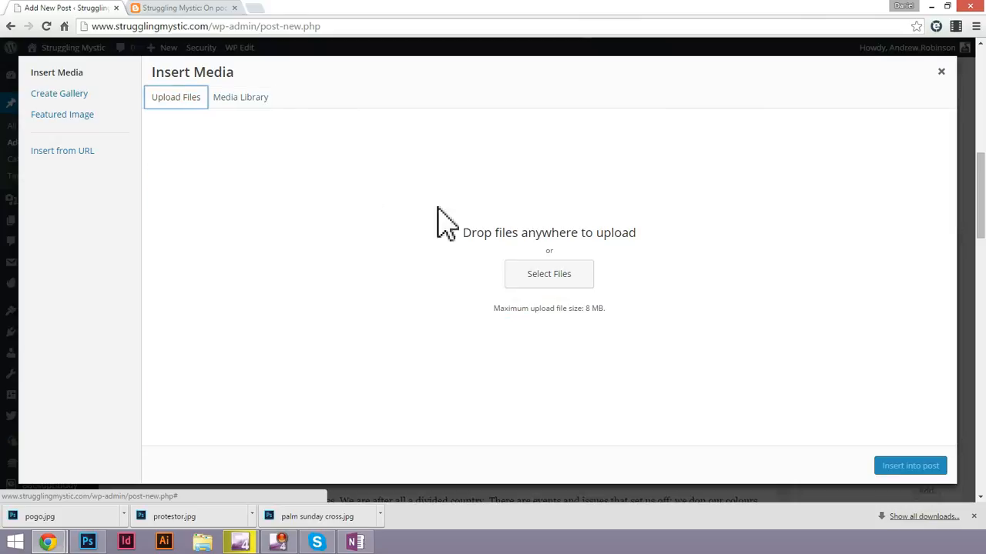
{"action": "left_click", "coordinate": [559, 274]}
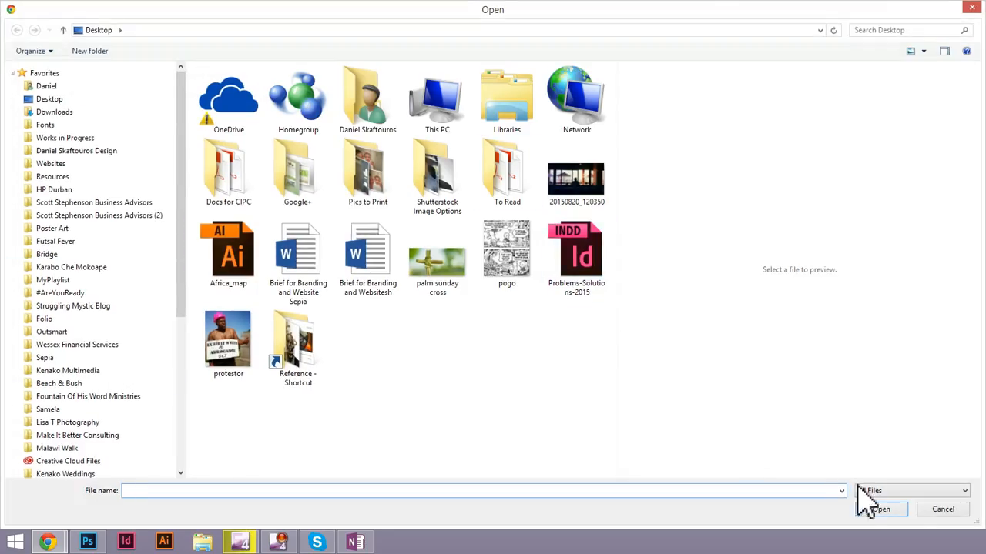
{"action": "left_click", "coordinate": [228, 339]}
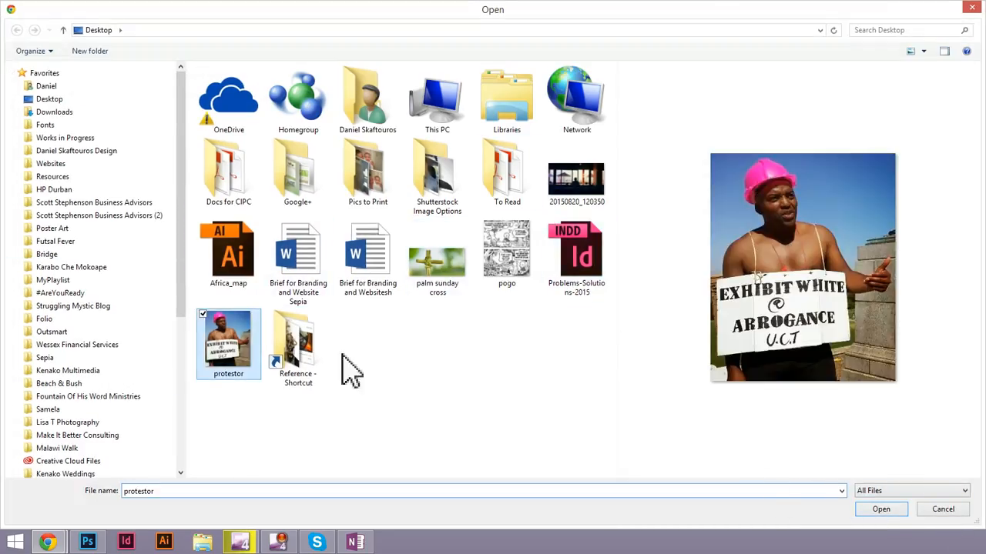
{"action": "left_click", "coordinate": [882, 511]}
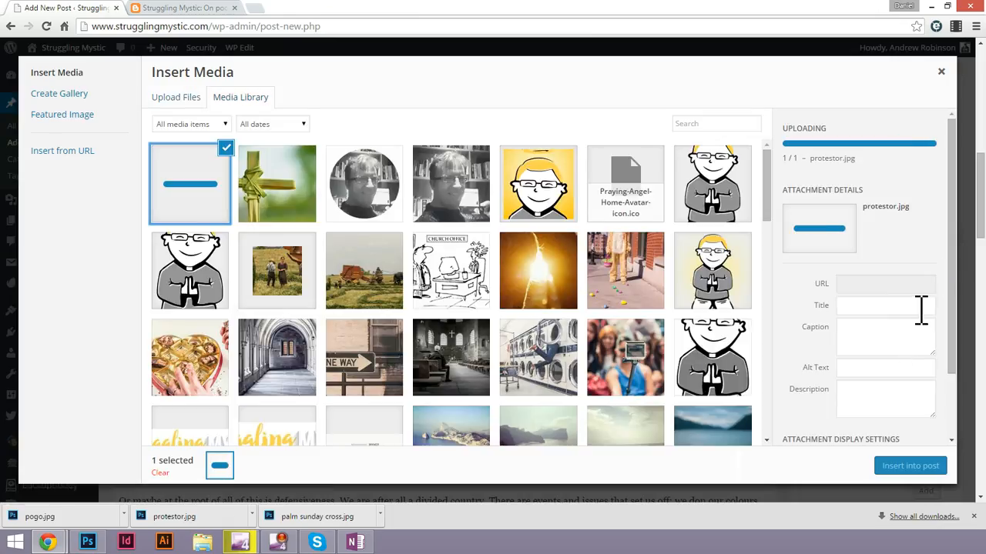
{"action": "double_click", "coordinate": [863, 271]}
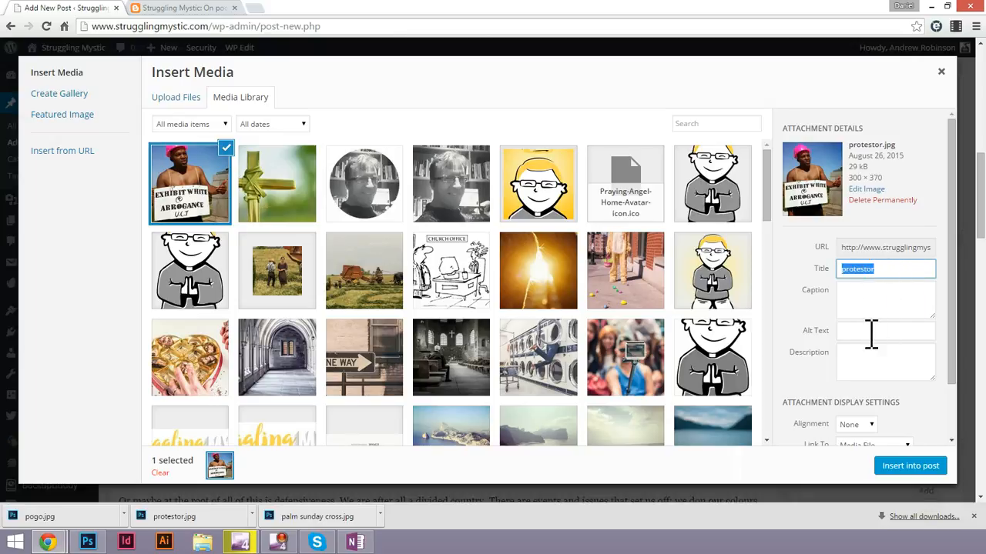
Insert the protestor image into the post with alignment Right, no link and size Full Size – 300 × 370.
{"action": "left_click_drag", "start_coordinate": [952, 363], "coordinate": [957, 424]}
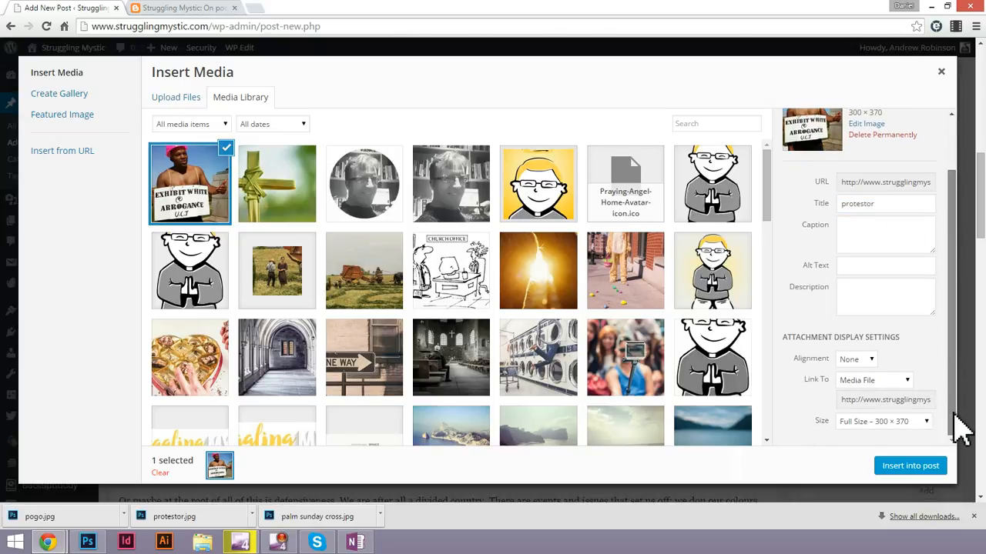
{"action": "left_click", "coordinate": [856, 362]}
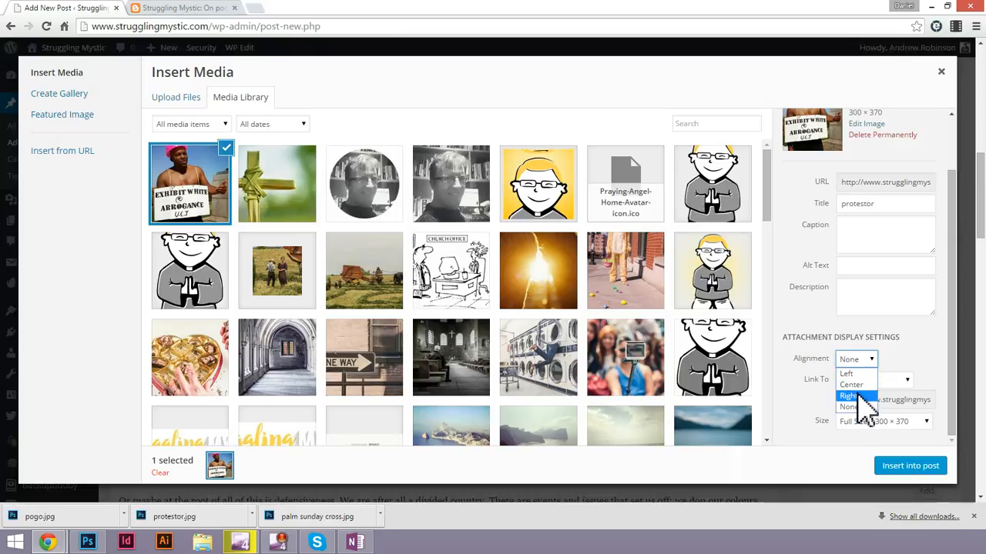
{"action": "left_click", "coordinate": [857, 396]}
{"action": "left_click", "coordinate": [886, 380]}
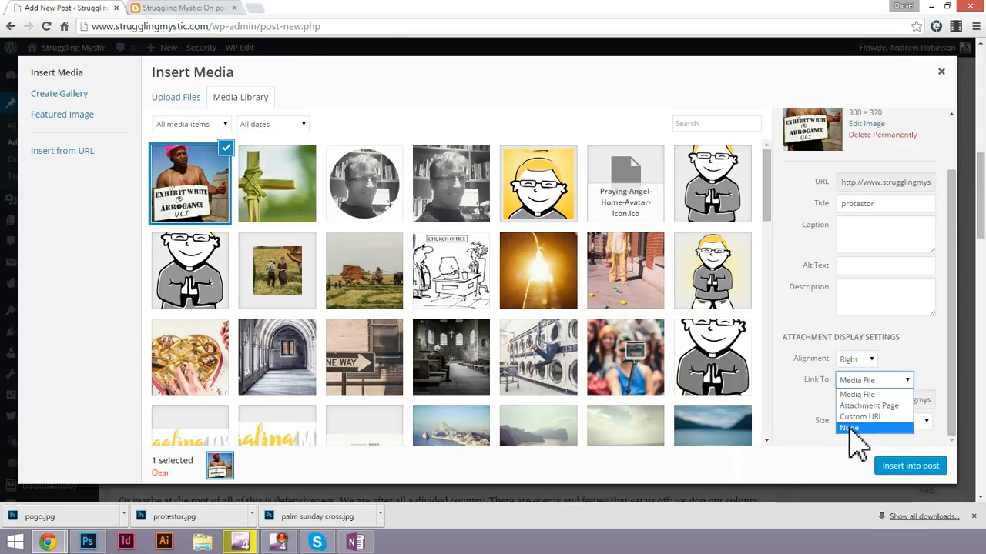
{"action": "left_click", "coordinate": [854, 438]}
{"action": "left_click", "coordinate": [918, 425]}
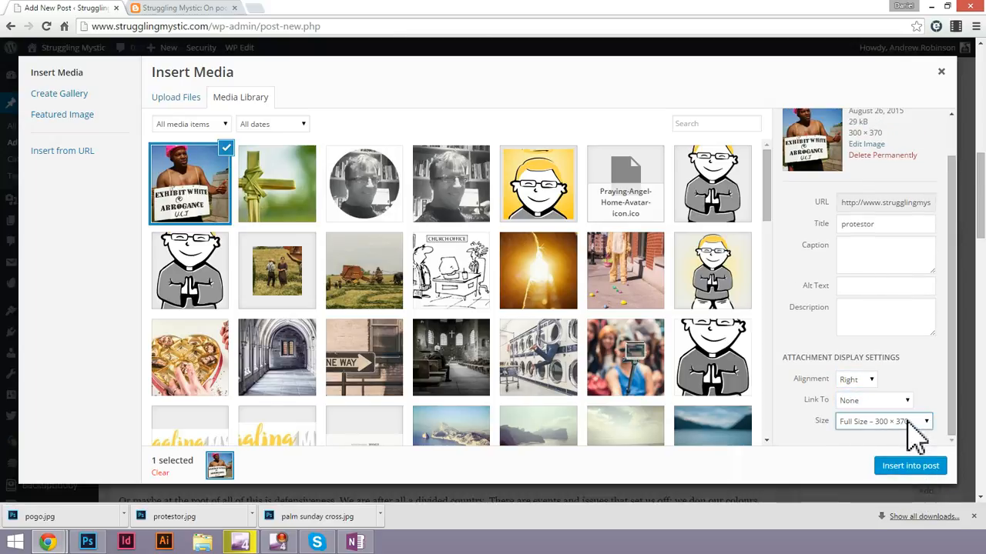
{"action": "left_click", "coordinate": [908, 457]}
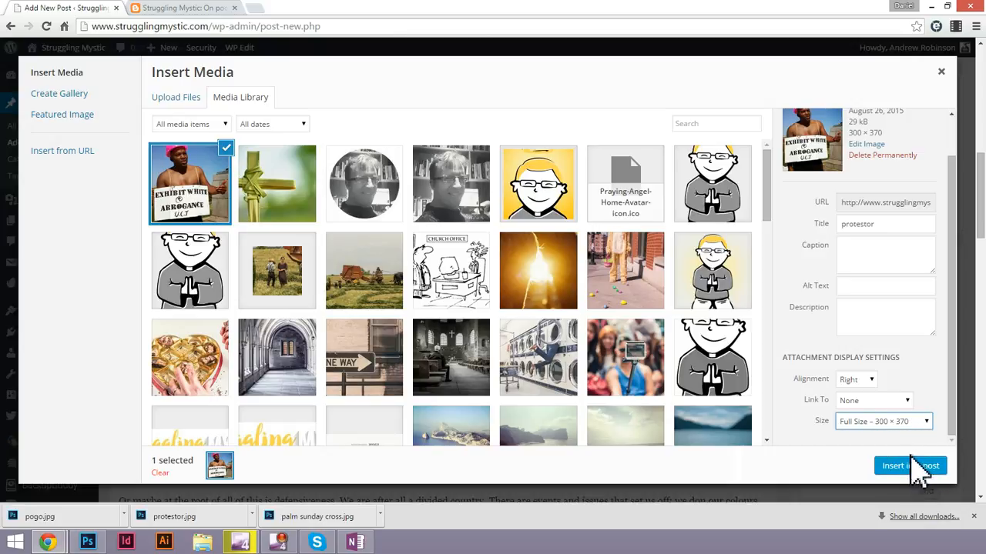
{"action": "left_click", "coordinate": [913, 468]}
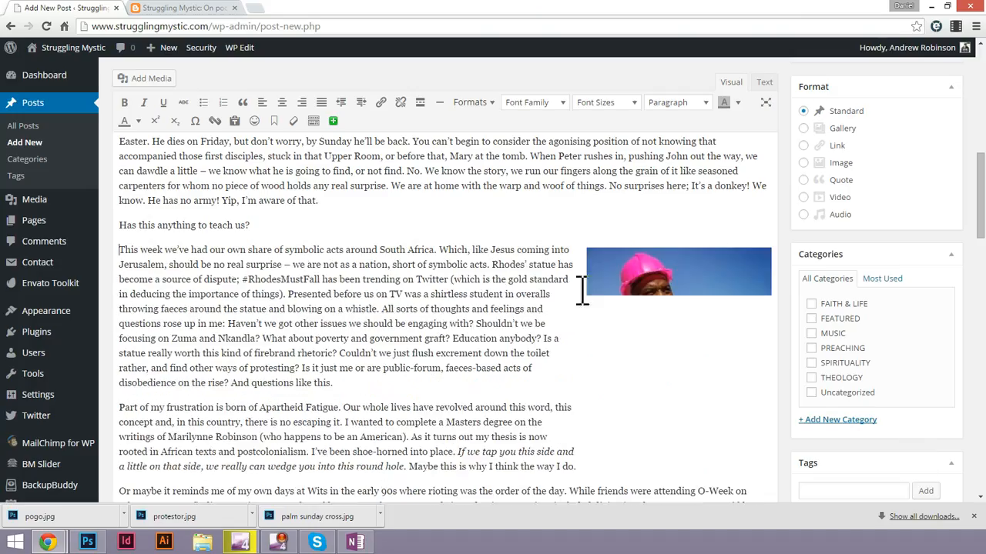
Find the Pogo cartoon's place in the Blogspot post and add an empty paragraph after "We have met the enemy and he is us." in the WordPress draft.
{"action": "scroll", "coordinate": [645, 305], "scroll_direction": "down", "scroll_amount": 3}
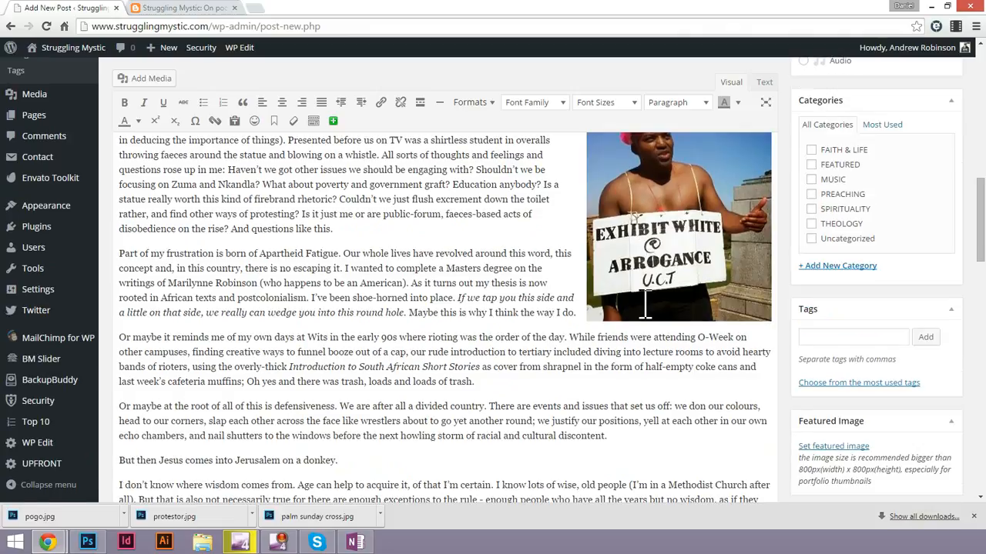
{"action": "left_click", "coordinate": [179, 9]}
{"action": "scroll", "coordinate": [453, 274], "scroll_direction": "down", "scroll_amount": 10}
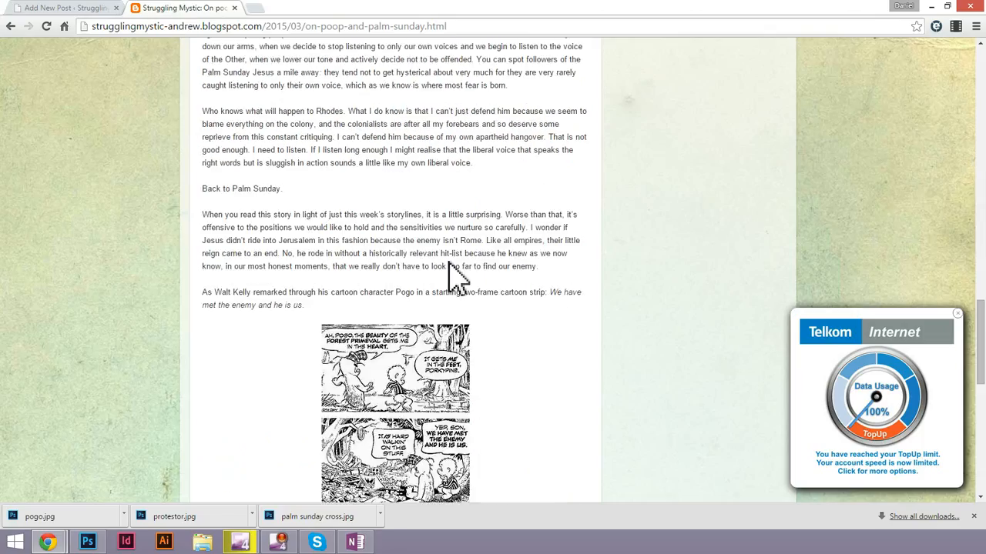
{"action": "scroll", "coordinate": [313, 226], "scroll_direction": "down", "scroll_amount": 2}
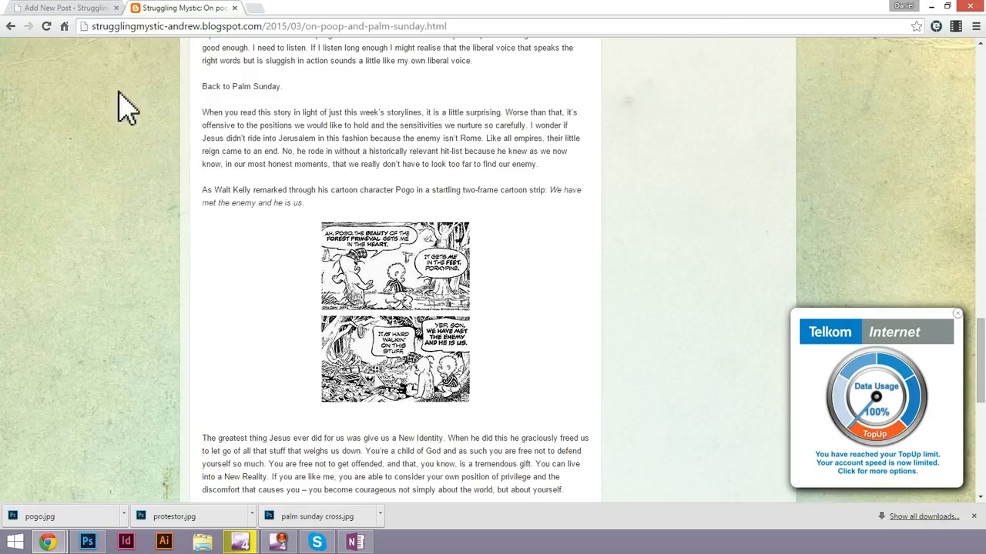
{"action": "left_click", "coordinate": [85, 7]}
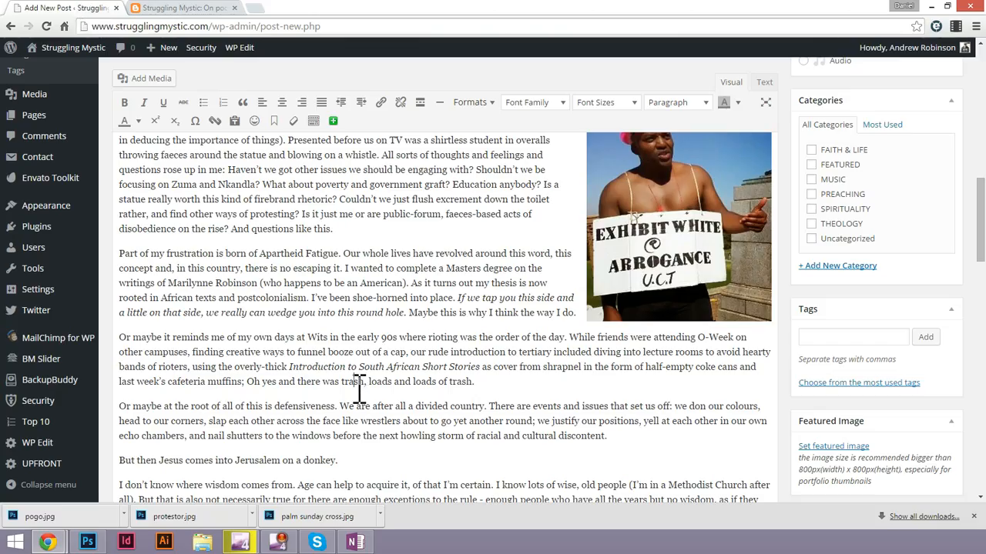
{"action": "scroll", "coordinate": [359, 389], "scroll_direction": "down", "scroll_amount": 4}
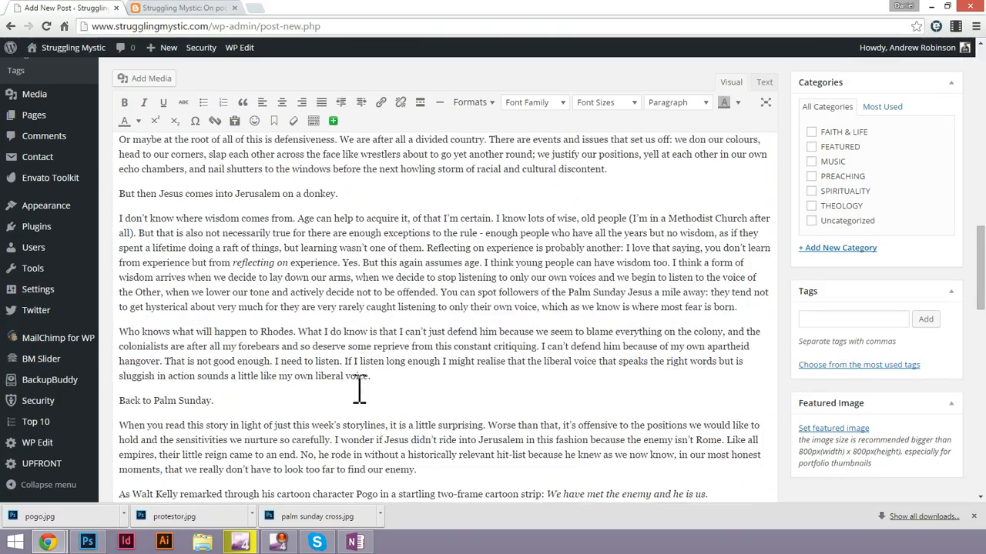
{"action": "scroll", "coordinate": [359, 389], "scroll_direction": "down", "scroll_amount": 3}
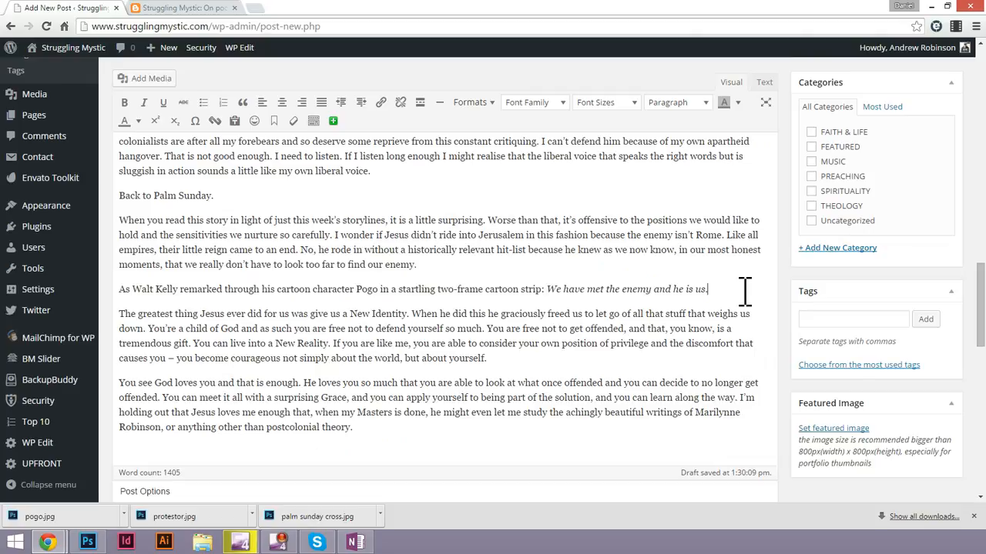
{"action": "left_click", "coordinate": [744, 291]}
{"action": "key", "text": "Return"}
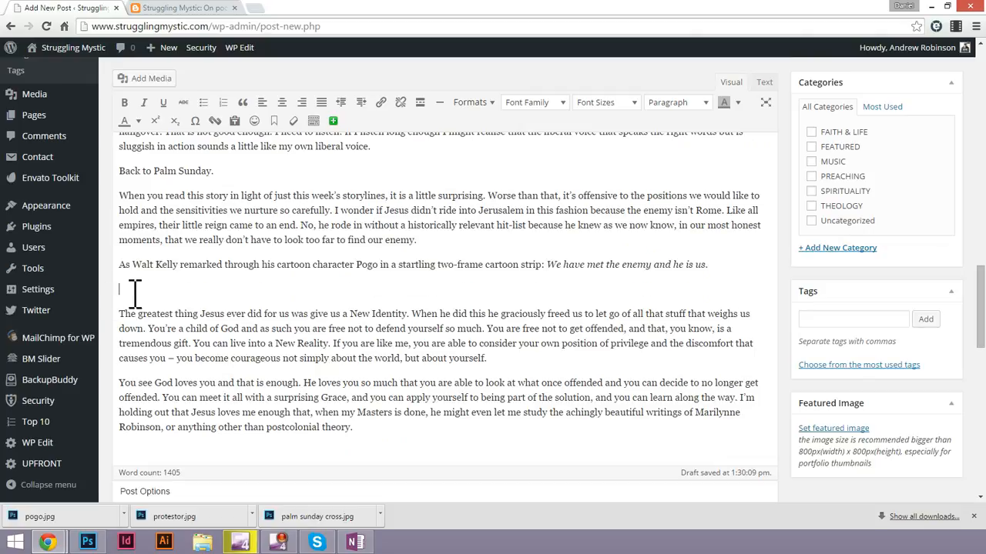
Upload the pogo image from the Desktop for the empty paragraph.
{"action": "left_click", "coordinate": [145, 79]}
{"action": "left_click", "coordinate": [176, 97]}
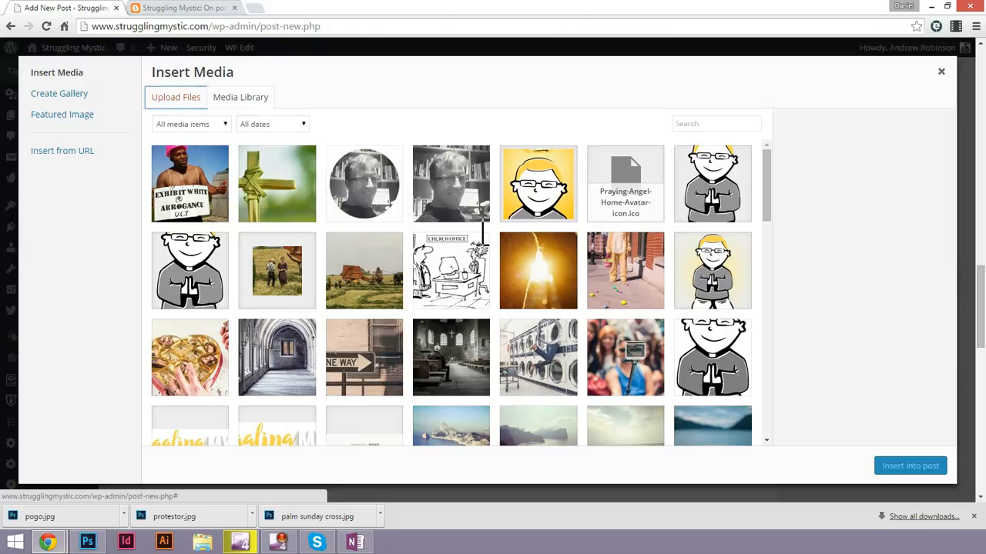
{"action": "left_click", "coordinate": [514, 277]}
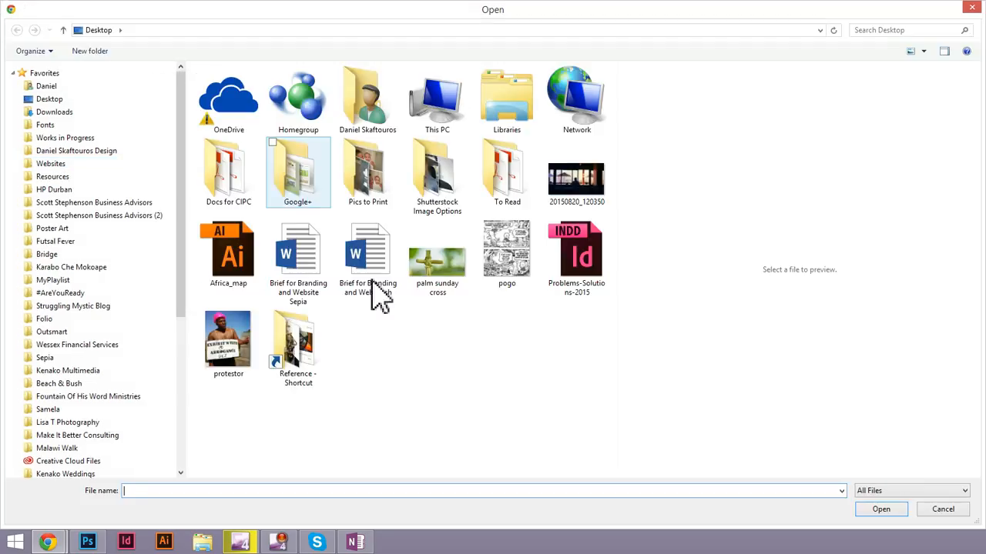
{"action": "left_click", "coordinate": [507, 250]}
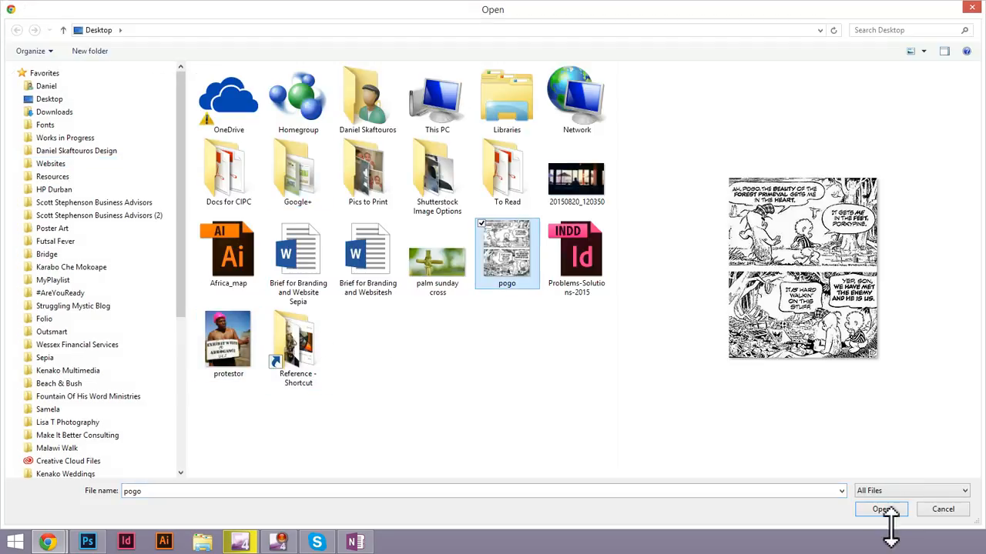
{"action": "left_click", "coordinate": [880, 509]}
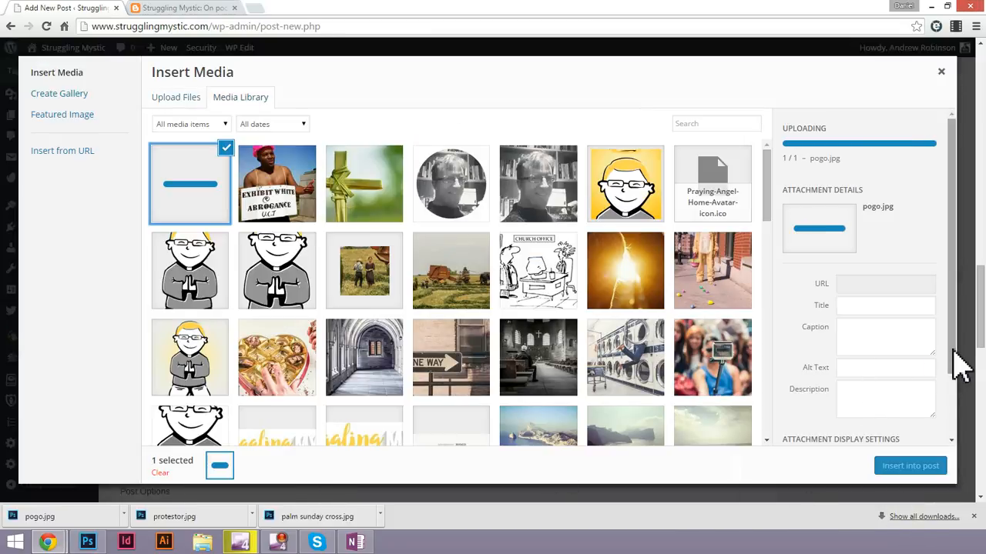
Insert the pogo image into the post with alignment Center, no link and size Full Size – 240 × 292.
{"action": "scroll", "coordinate": [954, 400], "scroll_direction": "down", "scroll_amount": 2}
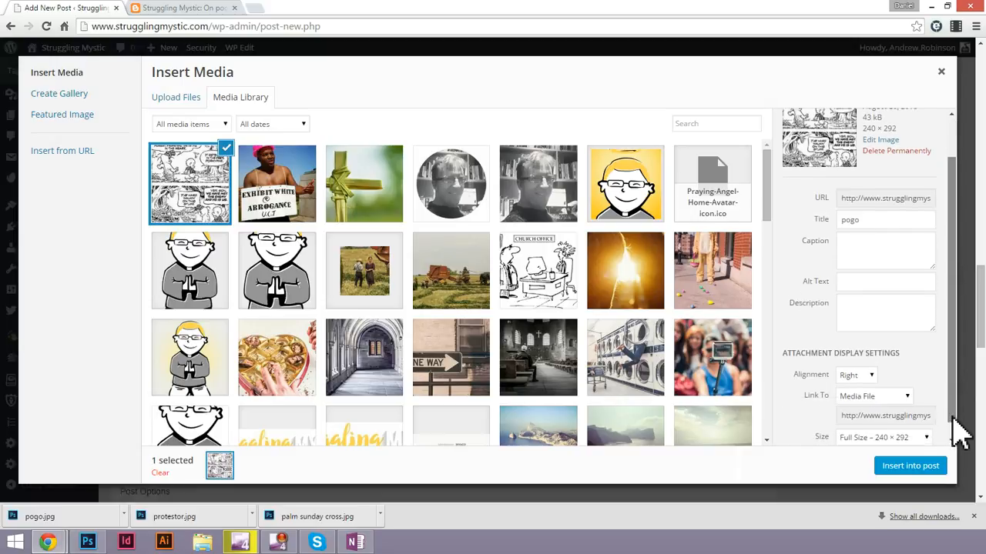
{"action": "scroll", "coordinate": [958, 437], "scroll_direction": "down", "scroll_amount": 1}
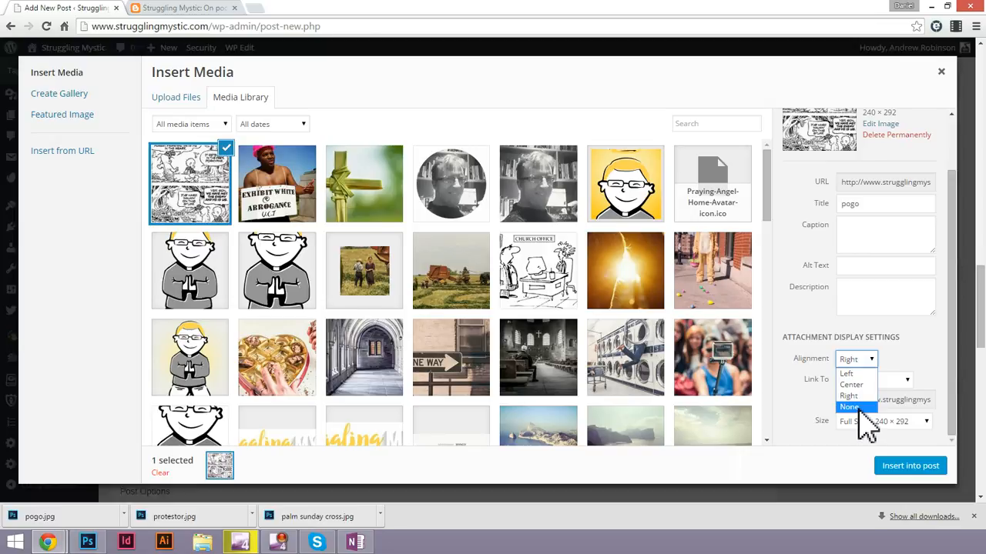
{"action": "left_click", "coordinate": [853, 385]}
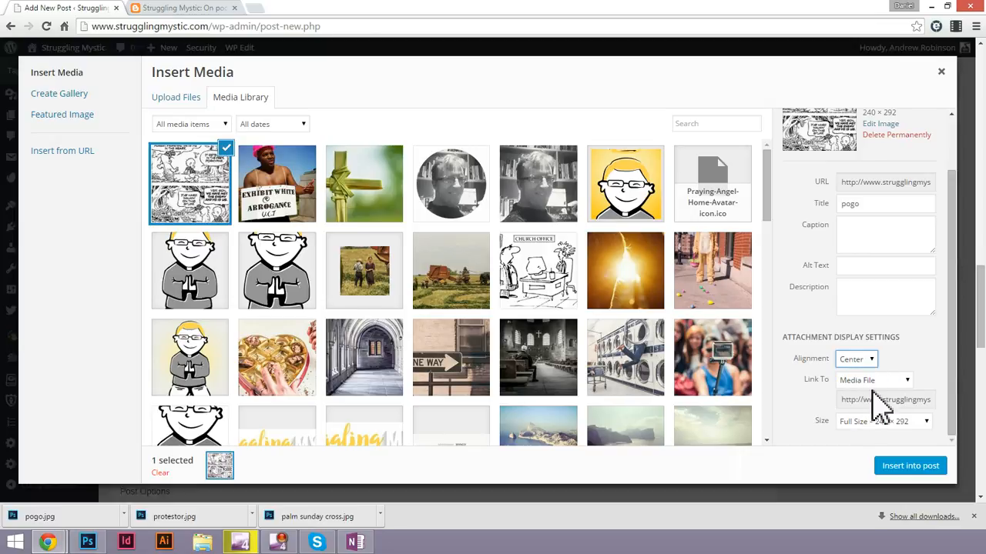
{"action": "left_click", "coordinate": [894, 421]}
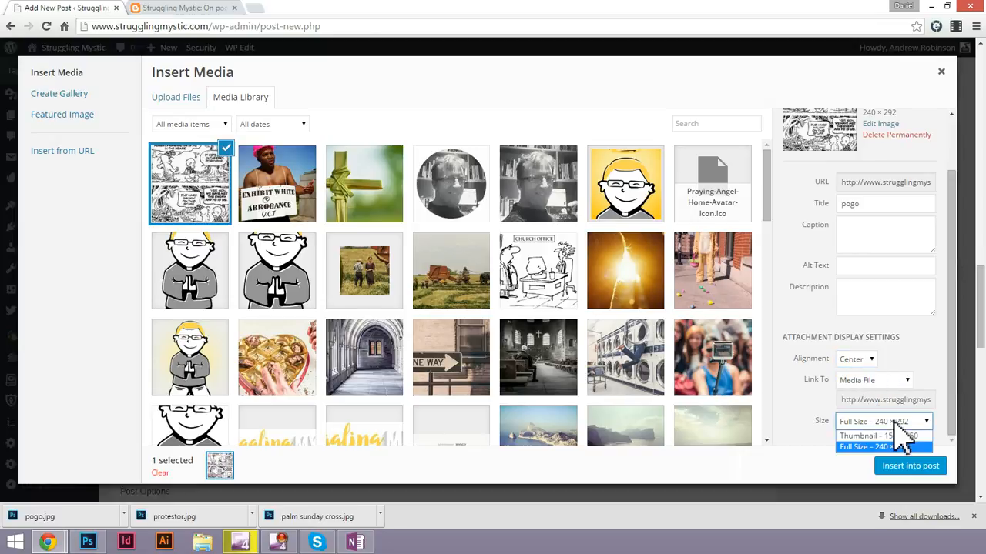
{"action": "left_click", "coordinate": [899, 445]}
{"action": "left_click", "coordinate": [874, 382]}
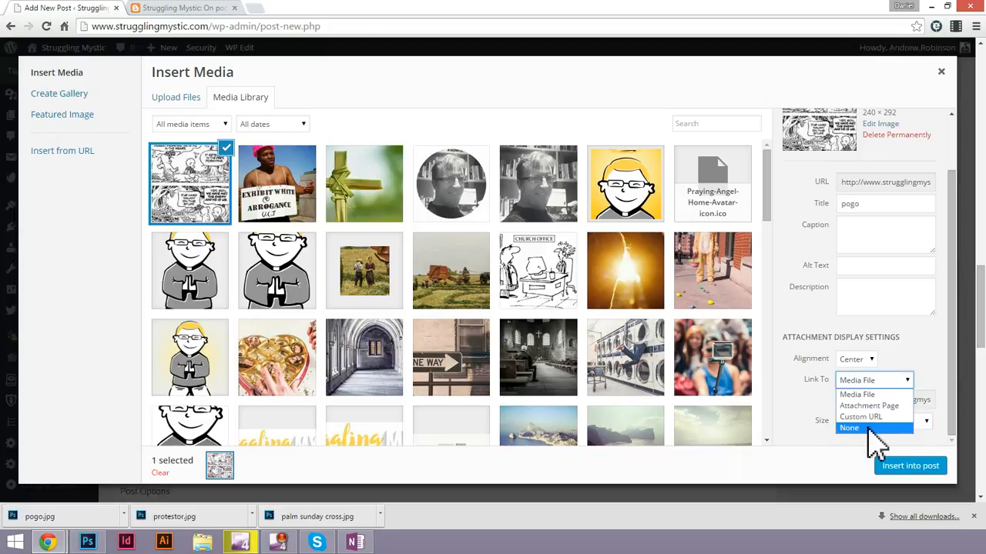
{"action": "left_click", "coordinate": [868, 429]}
{"action": "left_click", "coordinate": [911, 467]}
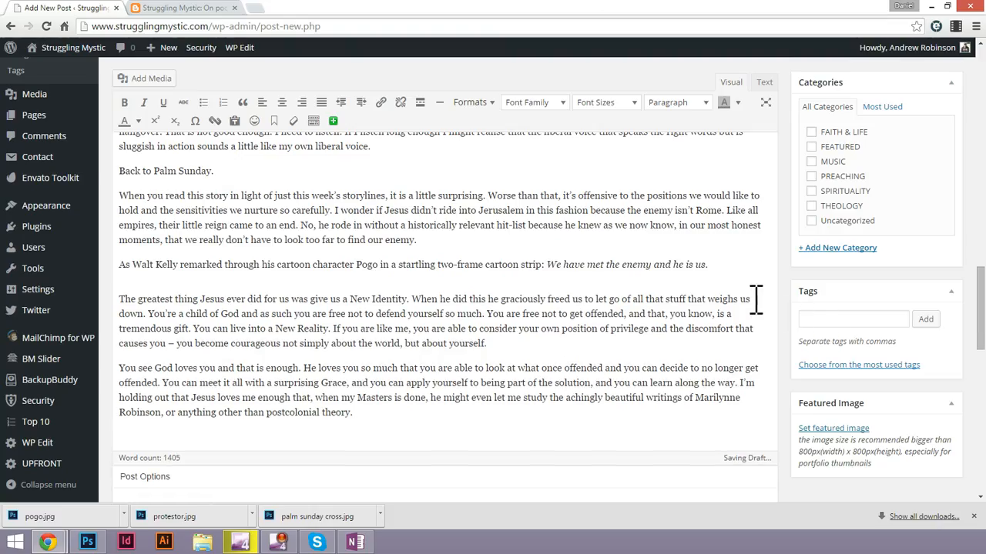
Assign the post to the FAITH & LIFE category.
{"action": "scroll", "coordinate": [770, 362], "scroll_direction": "up", "scroll_amount": 10}
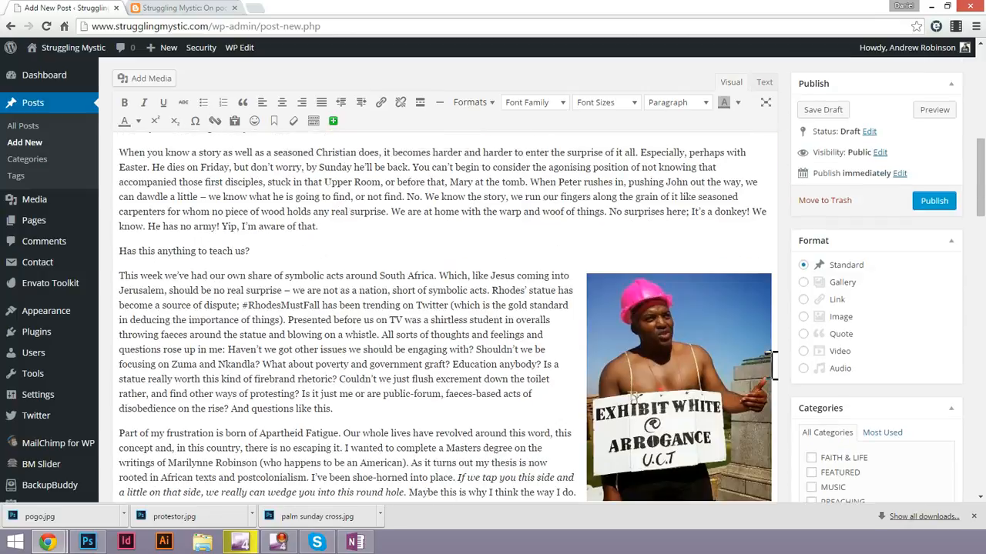
{"action": "scroll", "coordinate": [800, 367], "scroll_direction": "up", "scroll_amount": 10}
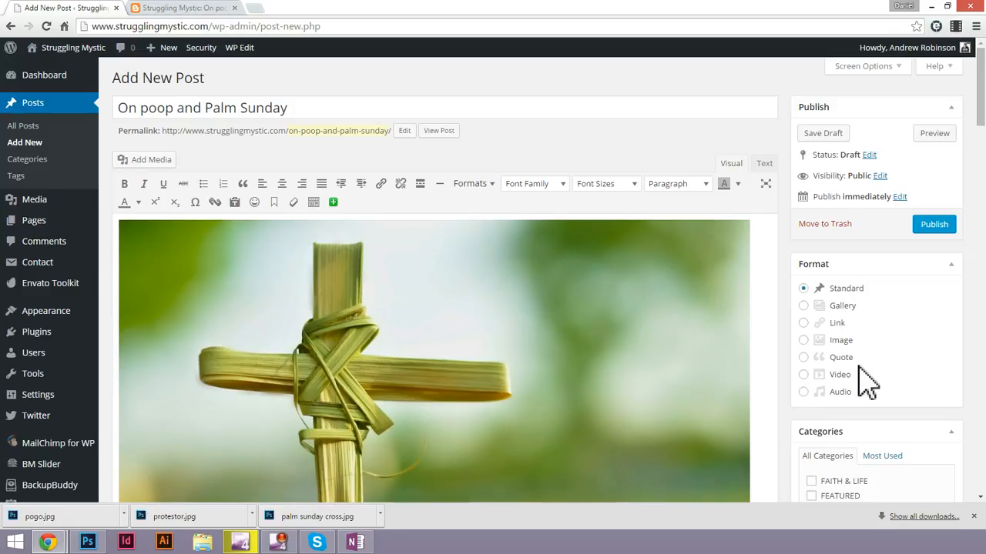
{"action": "scroll", "coordinate": [862, 381], "scroll_direction": "down", "scroll_amount": 3}
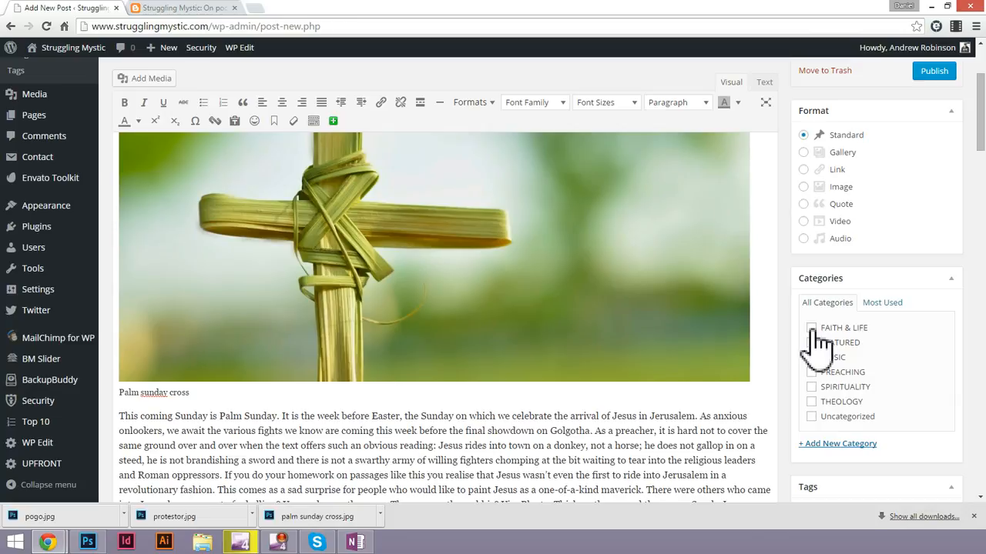
{"action": "left_click", "coordinate": [810, 328]}
Add the tags Easter, Jesus and Donkey to the post.
{"action": "scroll", "coordinate": [887, 370], "scroll_direction": "down", "scroll_amount": 1}
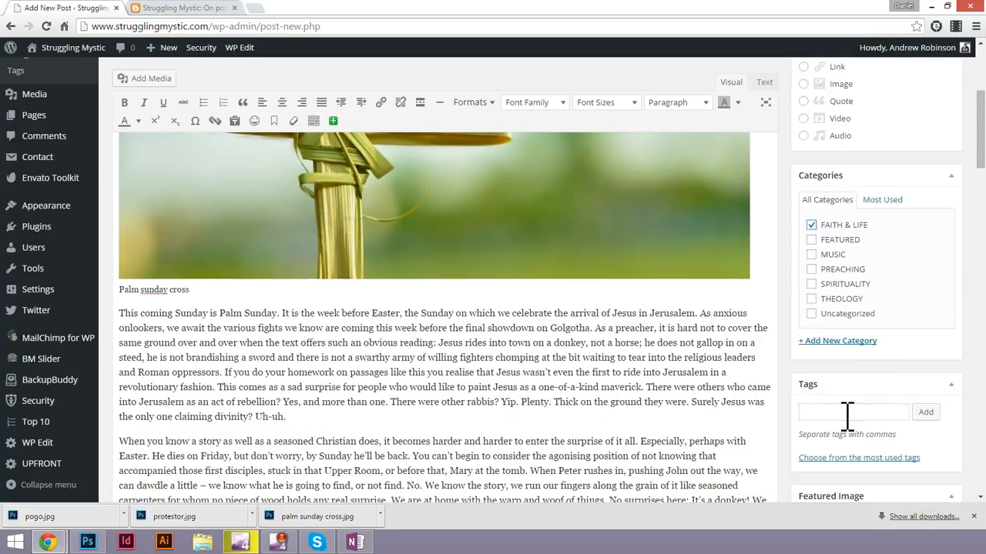
{"action": "left_click", "coordinate": [847, 412]}
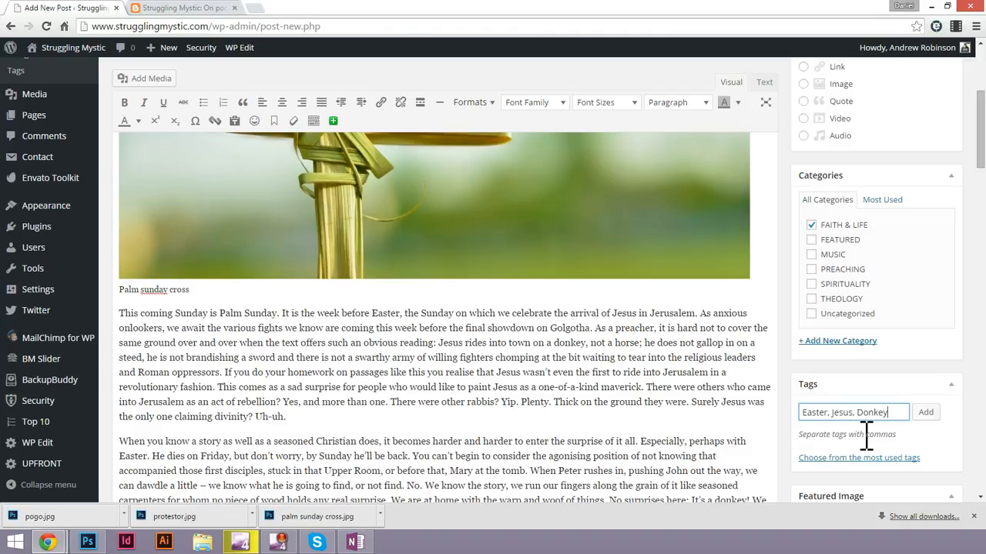
{"action": "left_click", "coordinate": [926, 414]}
Set the palm sunday cross picture from the media library as the post's featured image.
{"action": "scroll", "coordinate": [919, 304], "scroll_direction": "down", "scroll_amount": 2}
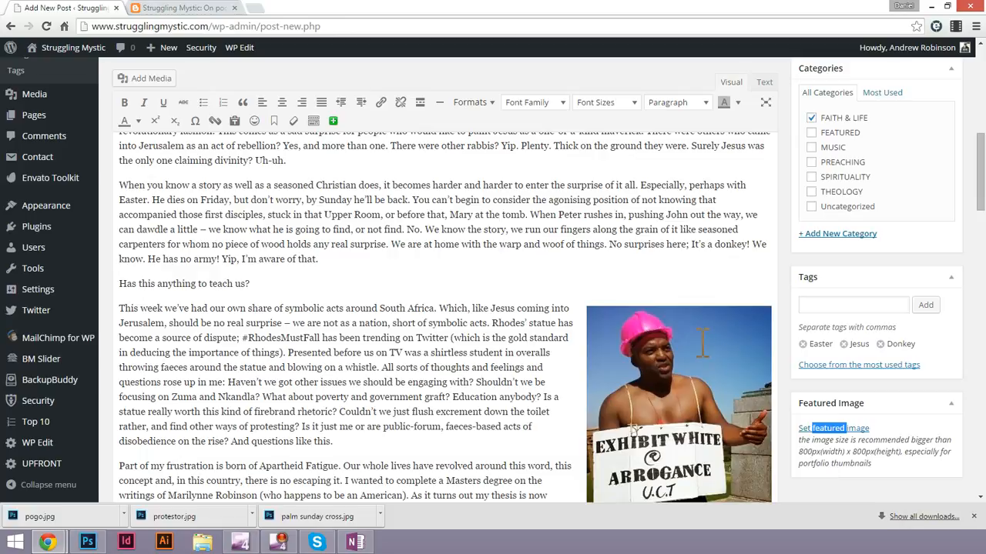
{"action": "scroll", "coordinate": [702, 343], "scroll_direction": "up", "scroll_amount": 1}
{"action": "scroll", "coordinate": [702, 342], "scroll_direction": "up", "scroll_amount": 10}
{"action": "left_click", "coordinate": [583, 346]}
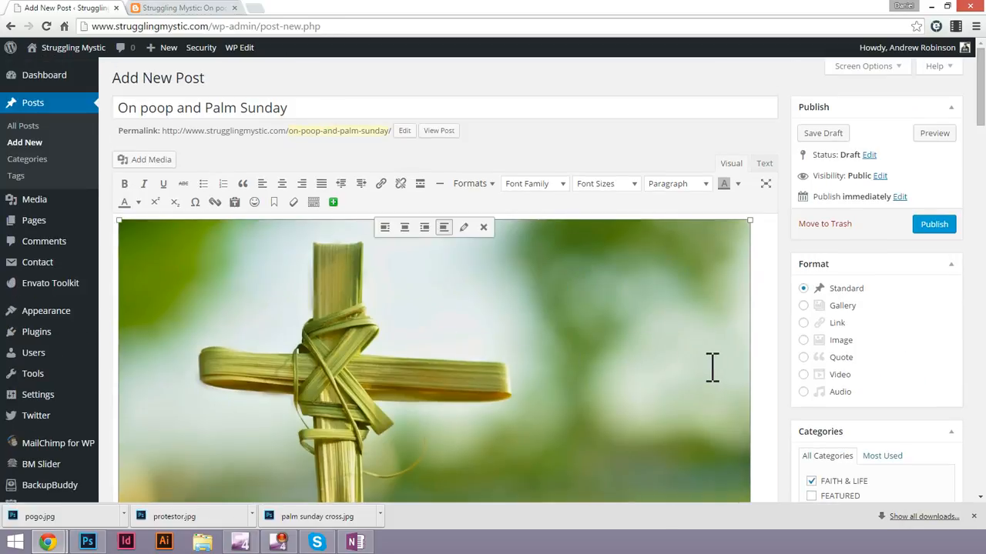
{"action": "scroll", "coordinate": [712, 367], "scroll_direction": "down", "scroll_amount": 10}
{"action": "left_click", "coordinate": [839, 428]}
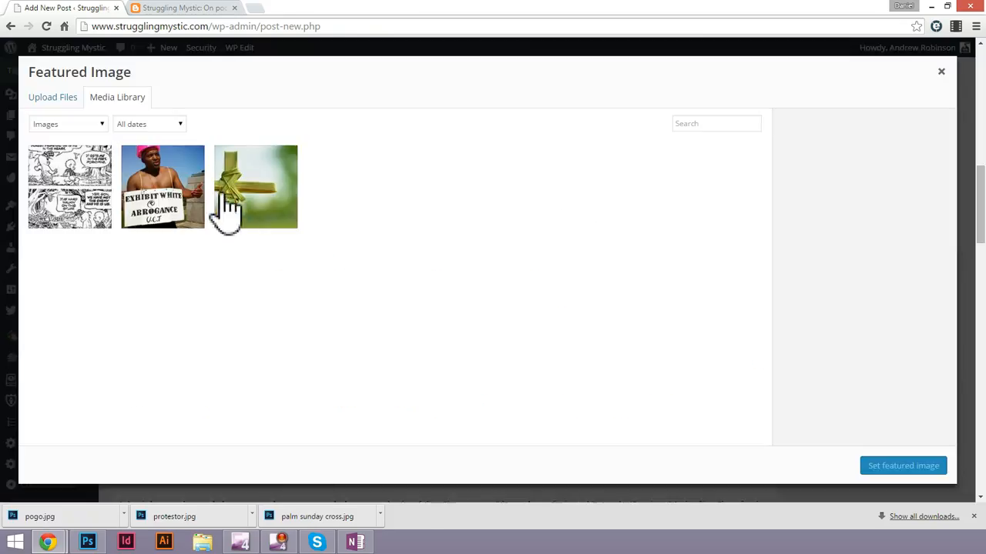
{"action": "left_click", "coordinate": [273, 168]}
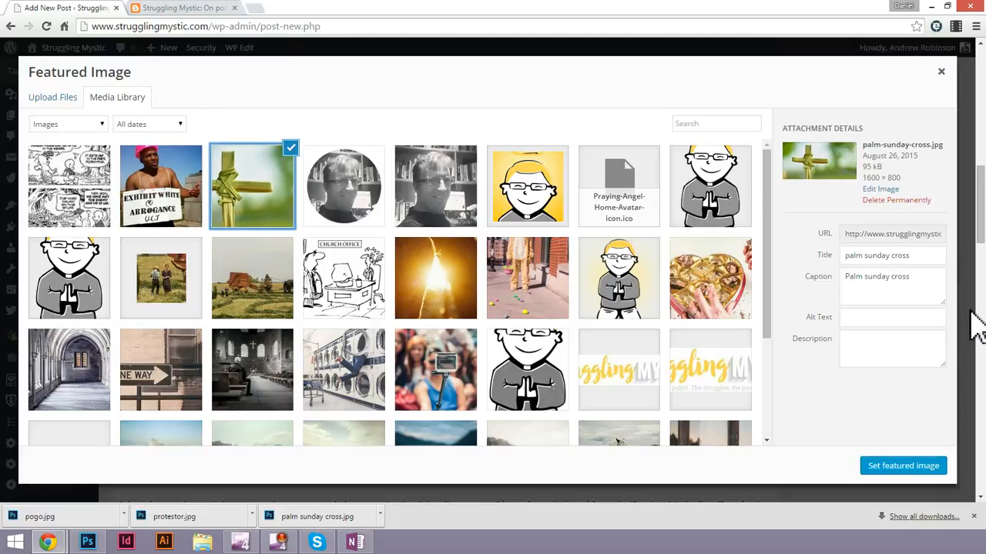
{"action": "left_click", "coordinate": [902, 466]}
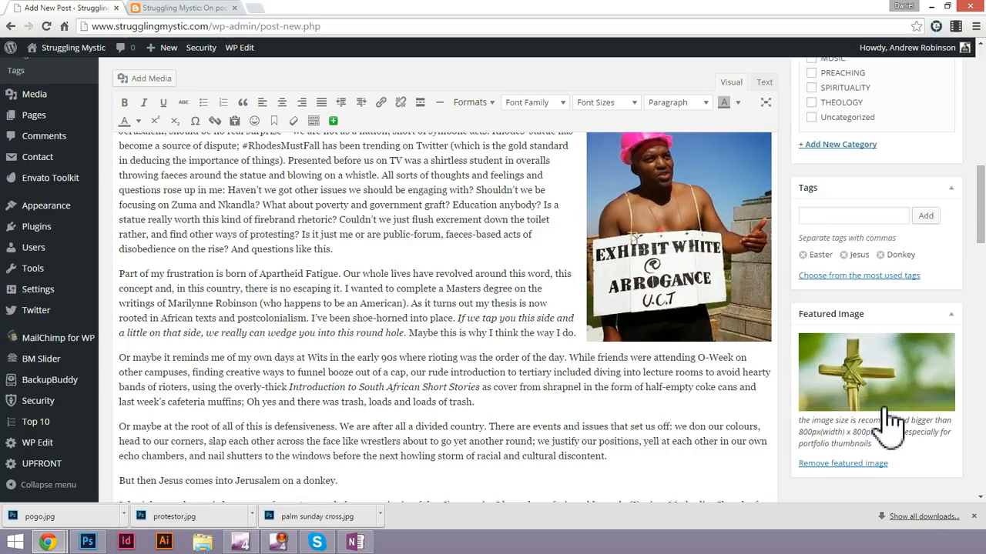
Review the draft, glance at the Blogspot original, and examine the Post Options, Twitter Custom Text and Top 10 settings below the draft.
{"action": "scroll", "coordinate": [891, 422], "scroll_direction": "down", "scroll_amount": 15}
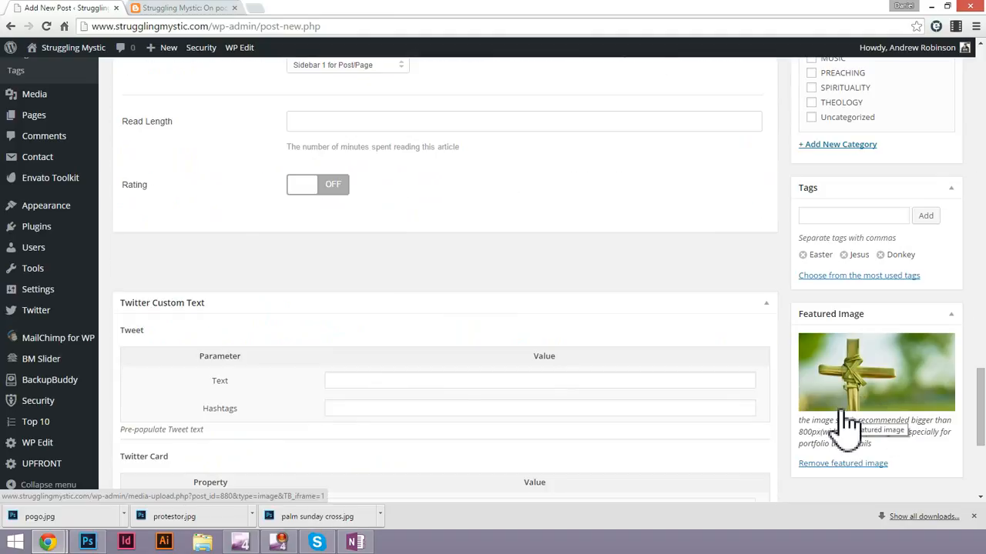
{"action": "scroll", "coordinate": [847, 416], "scroll_direction": "up", "scroll_amount": 4}
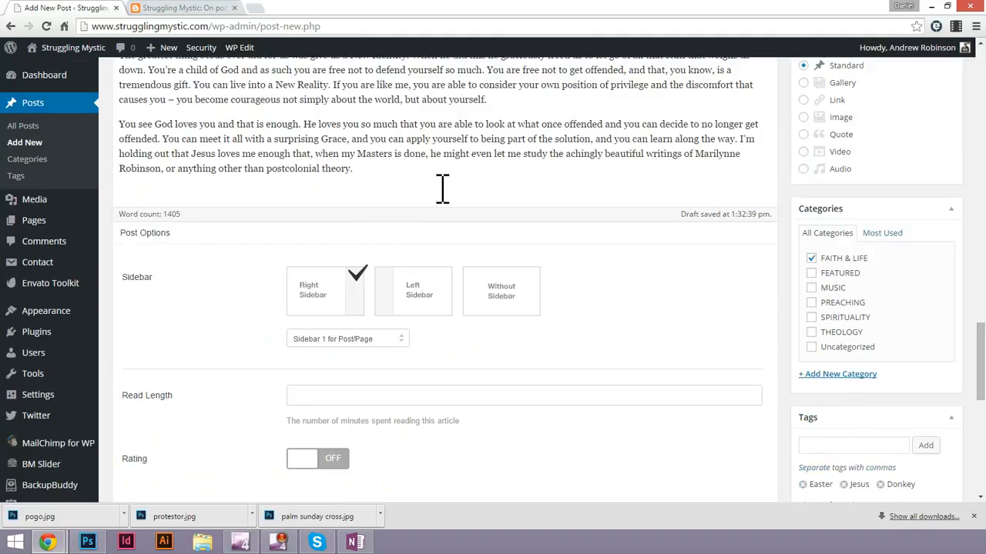
{"action": "scroll", "coordinate": [442, 189], "scroll_direction": "up", "scroll_amount": 20}
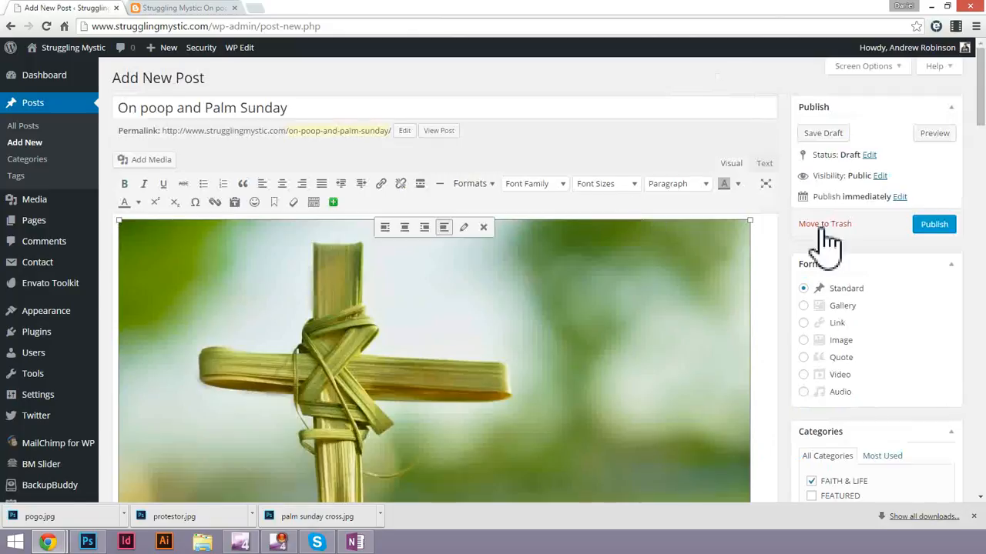
{"action": "scroll", "coordinate": [817, 245], "scroll_direction": "down", "scroll_amount": 15}
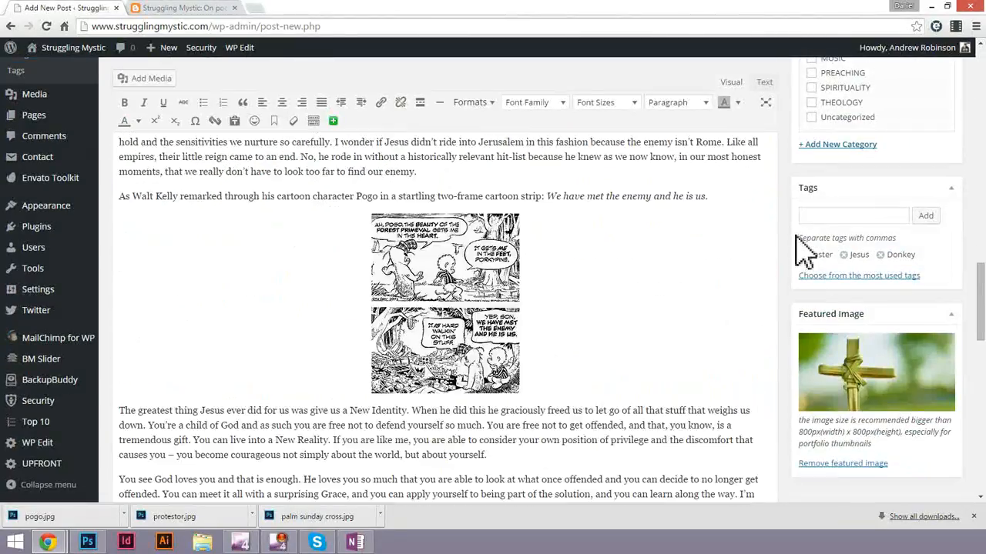
{"action": "scroll", "coordinate": [800, 246], "scroll_direction": "down", "scroll_amount": 5}
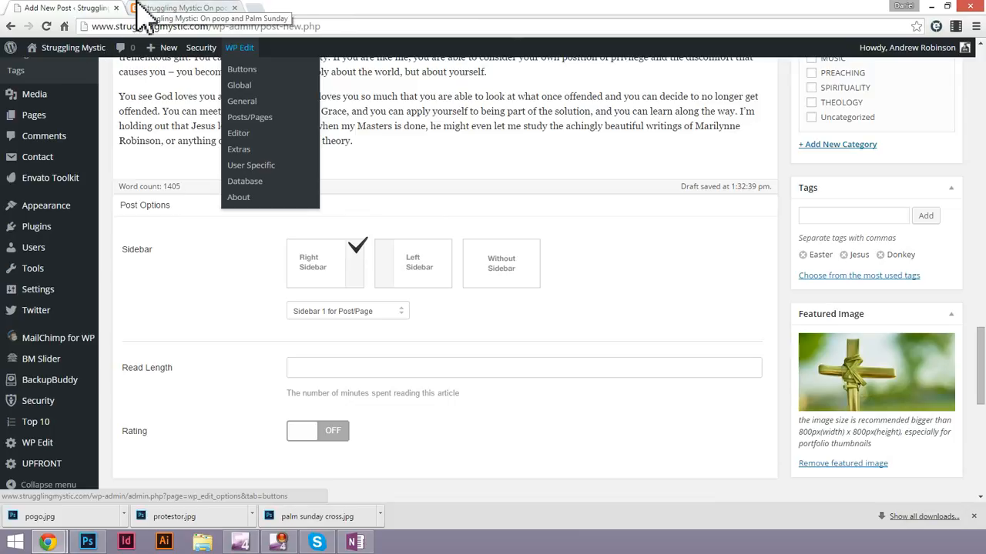
{"action": "left_click", "coordinate": [196, 9]}
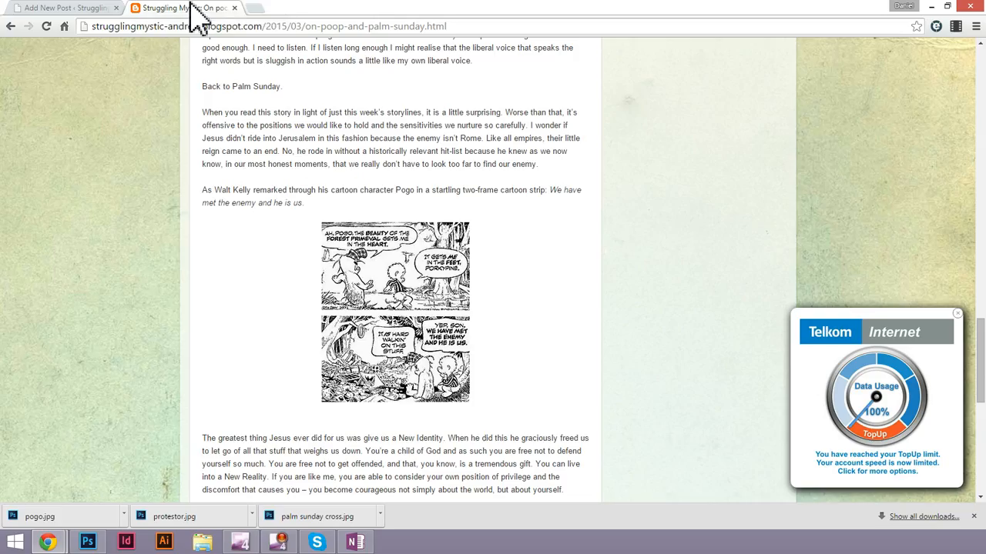
{"action": "left_click", "coordinate": [85, 10]}
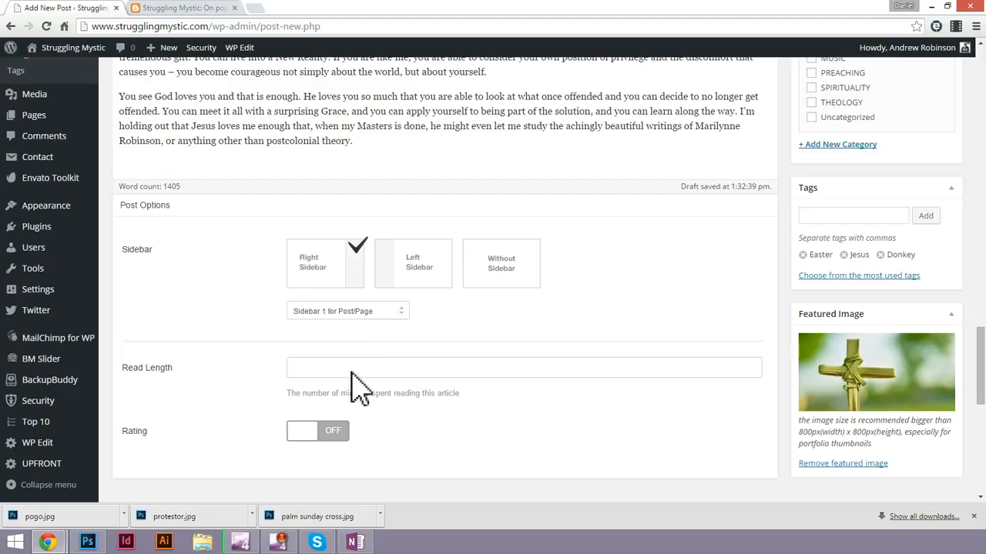
{"action": "scroll", "coordinate": [275, 373], "scroll_direction": "down", "scroll_amount": 1}
{"action": "scroll", "coordinate": [266, 357], "scroll_direction": "down", "scroll_amount": 1}
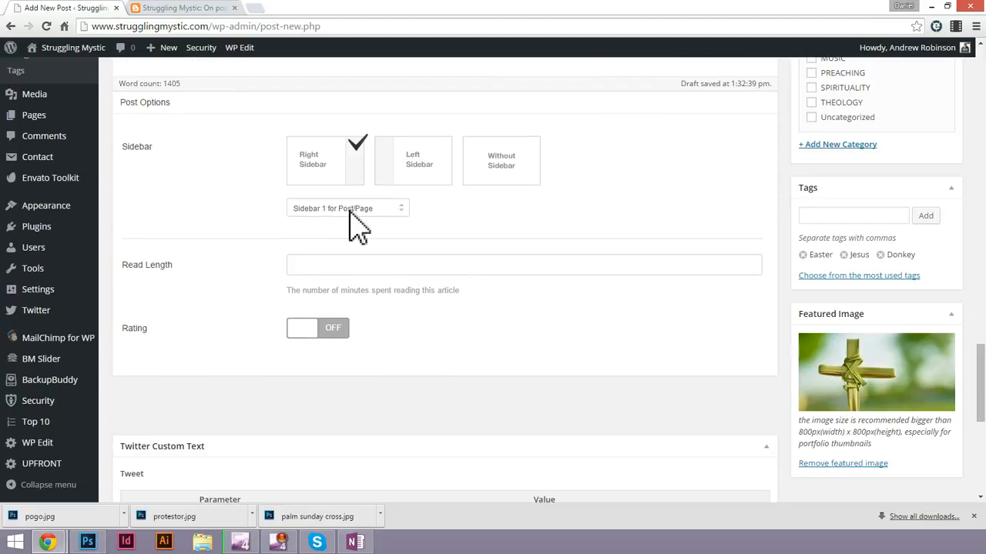
{"action": "scroll", "coordinate": [220, 304], "scroll_direction": "down", "scroll_amount": 3}
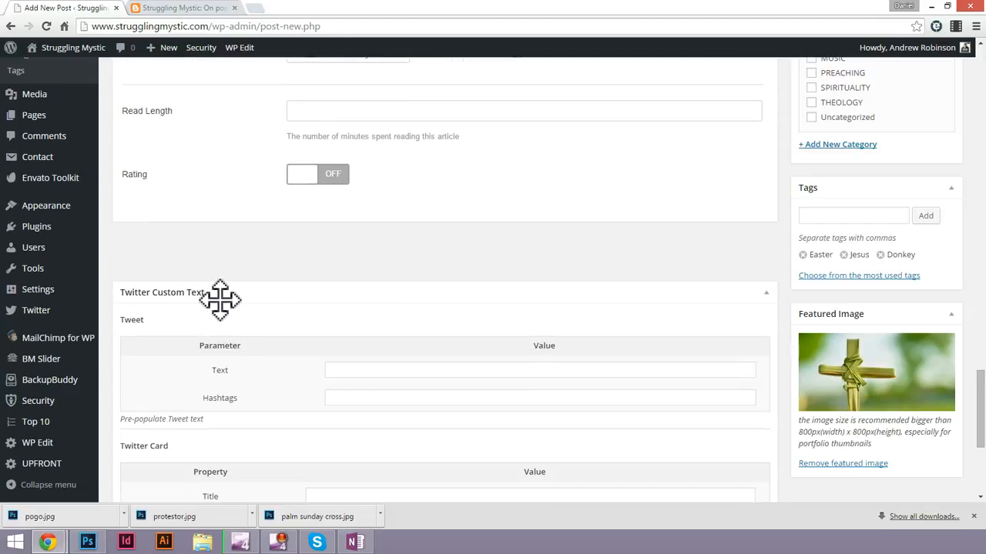
{"action": "scroll", "coordinate": [220, 300], "scroll_direction": "down", "scroll_amount": 2}
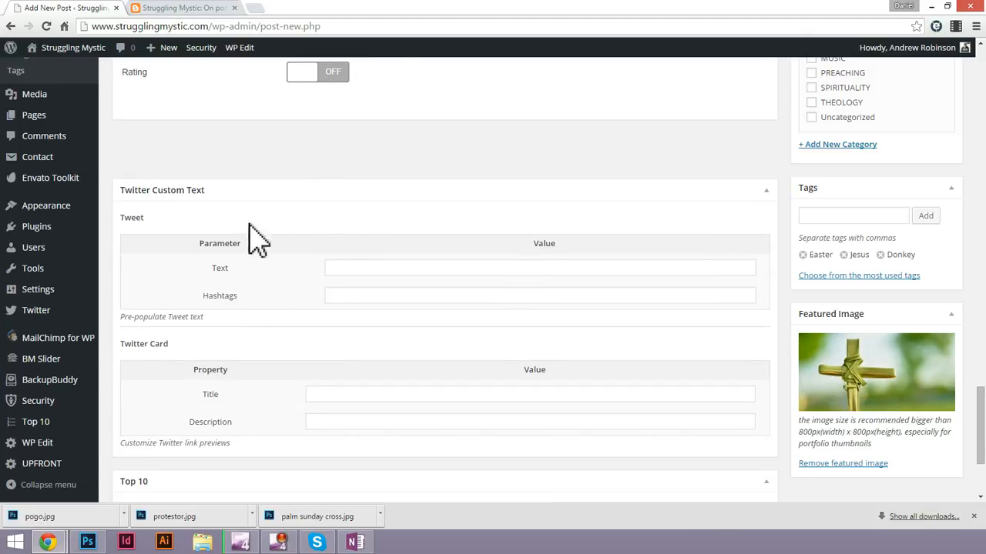
{"action": "scroll", "coordinate": [351, 219], "scroll_direction": "down", "scroll_amount": 3}
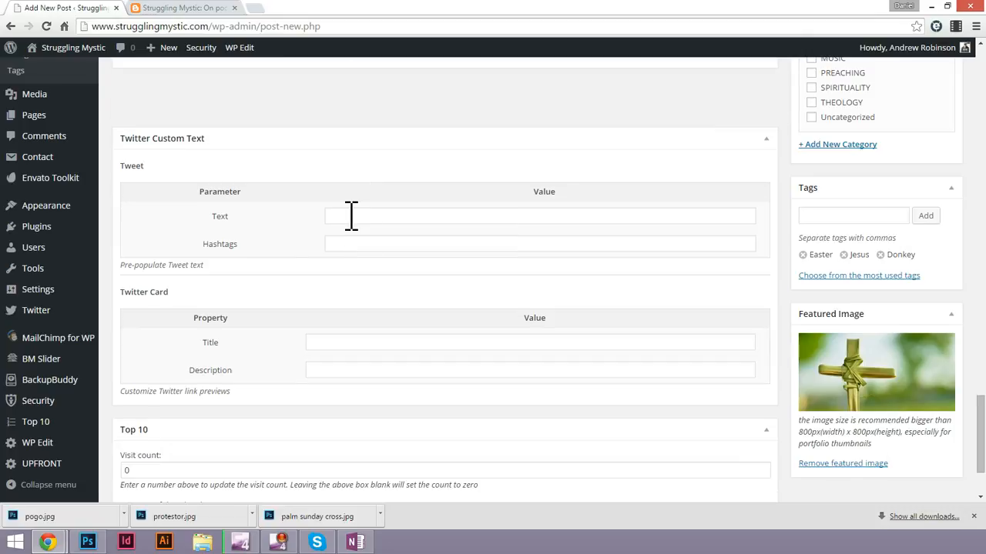
{"action": "scroll", "coordinate": [352, 231], "scroll_direction": "down", "scroll_amount": 1}
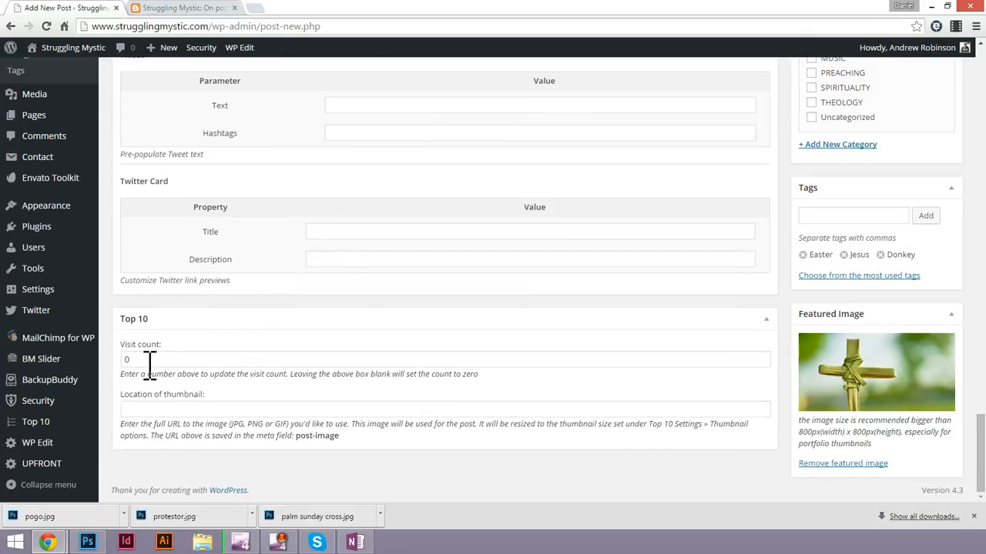
{"action": "left_click", "coordinate": [265, 411]}
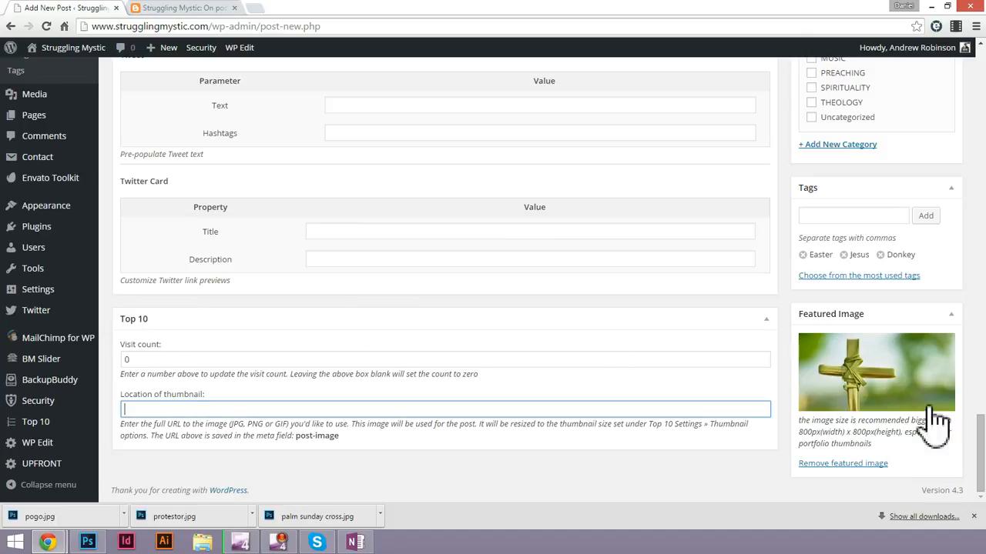
Publish the post "On poop and Palm Sunday".
{"action": "scroll", "coordinate": [945, 373], "scroll_direction": "up", "scroll_amount": 6}
{"action": "scroll", "coordinate": [946, 374], "scroll_direction": "up", "scroll_amount": 10}
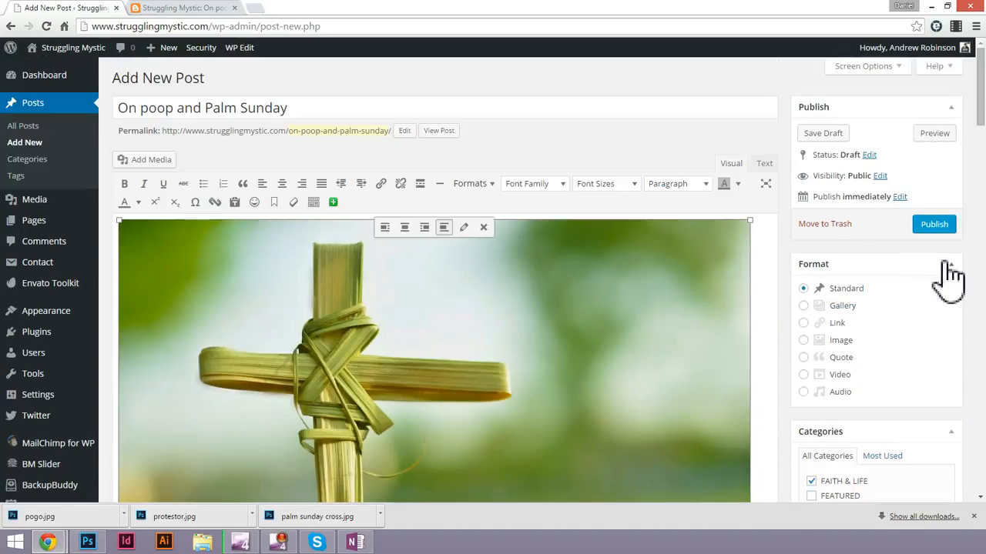
{"action": "left_click", "coordinate": [933, 225]}
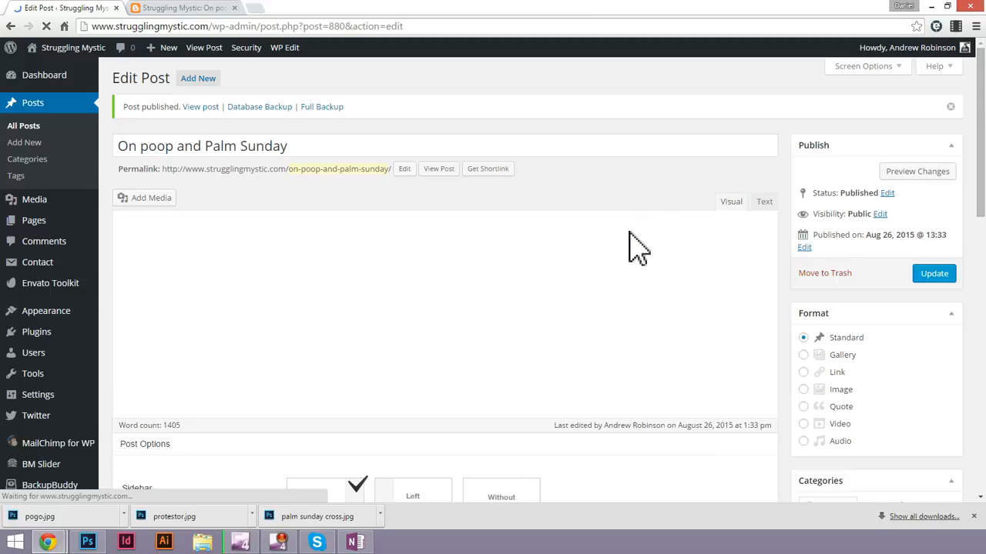
Open the published post in a new browser tab and switch to it.
{"action": "right_click", "coordinate": [206, 51]}
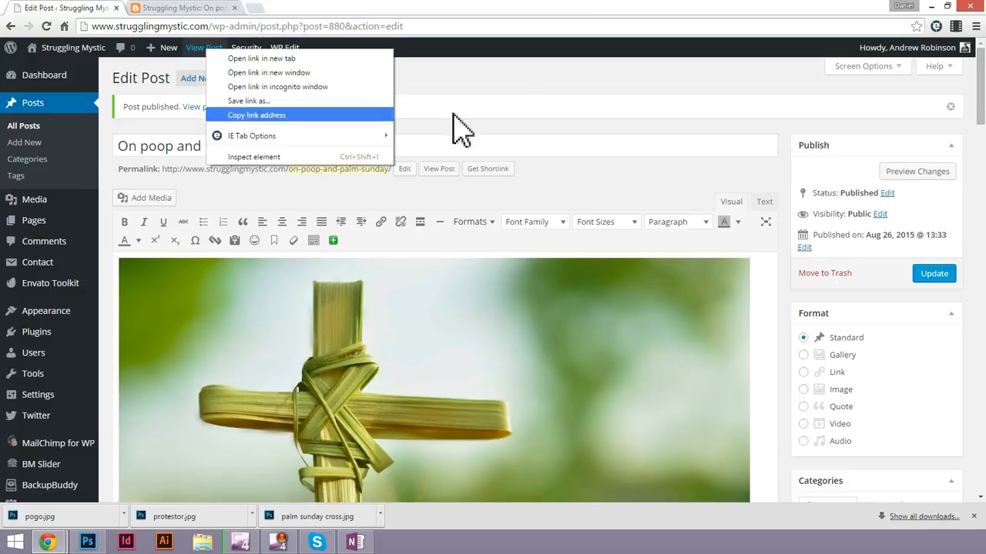
{"action": "left_click", "coordinate": [536, 99]}
{"action": "right_click", "coordinate": [208, 49]}
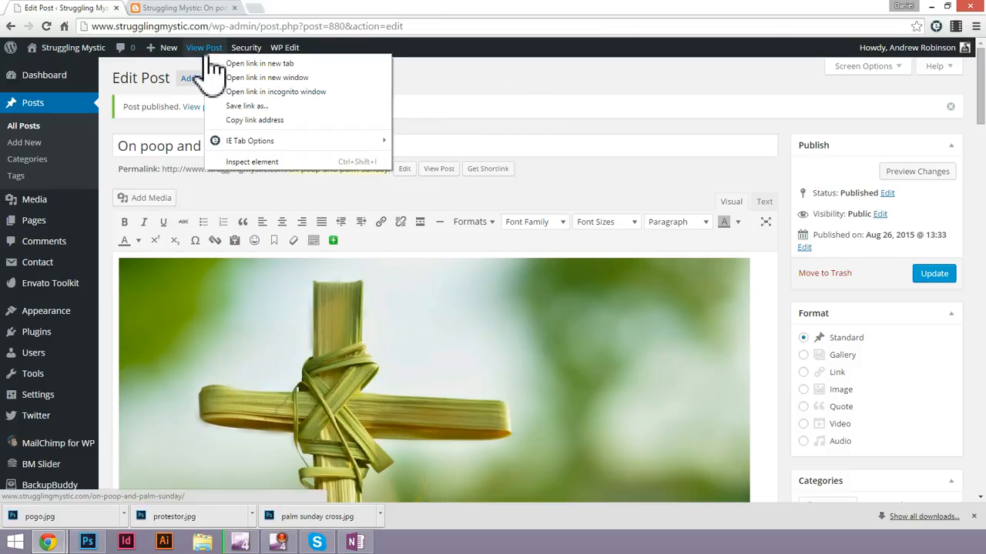
{"action": "left_click", "coordinate": [254, 65]}
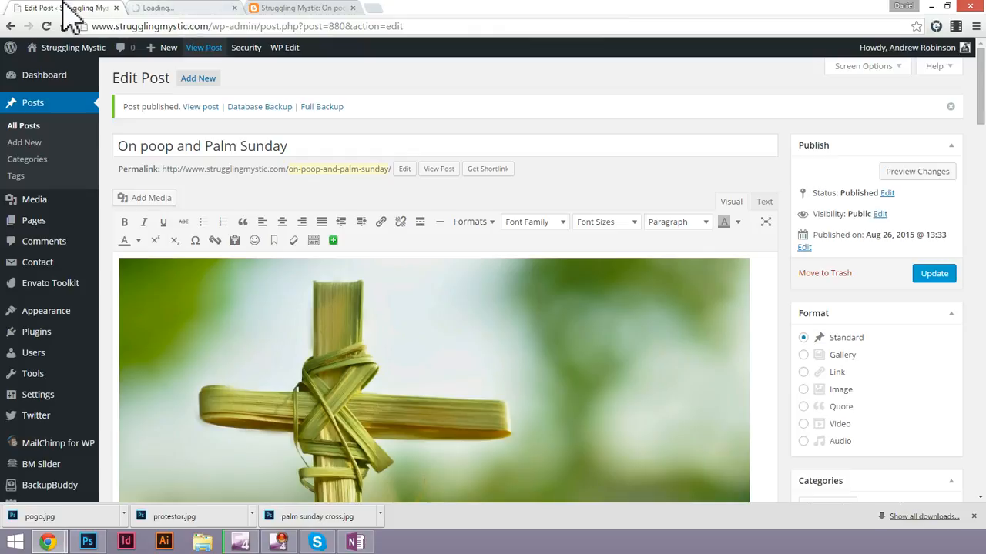
{"action": "left_click", "coordinate": [173, 7]}
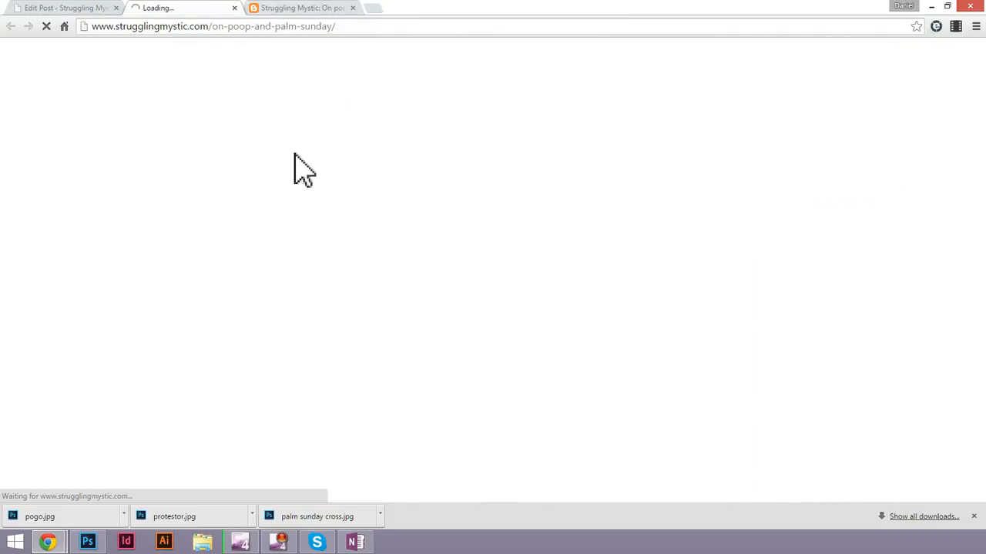
Review the published post "On poop and Palm Sunday" from its title down to the comment form and related posts.
{"action": "left_click", "coordinate": [62, 7]}
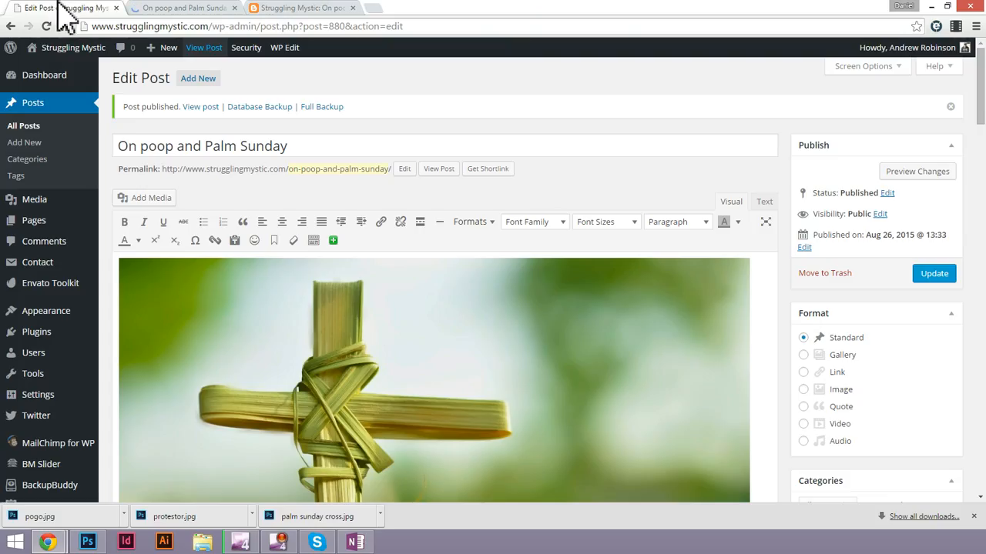
{"action": "left_click", "coordinate": [185, 8]}
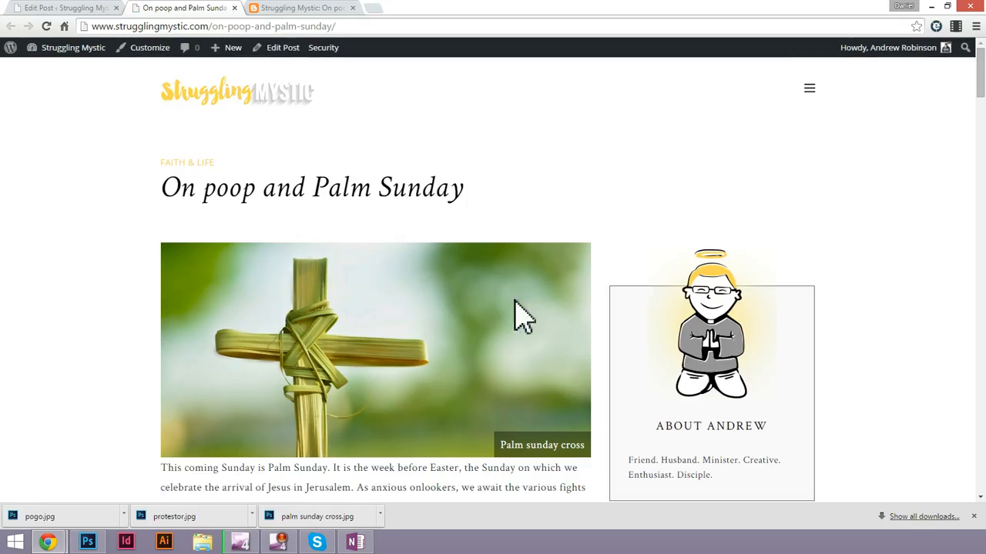
{"action": "scroll", "coordinate": [492, 319], "scroll_direction": "down", "scroll_amount": 2}
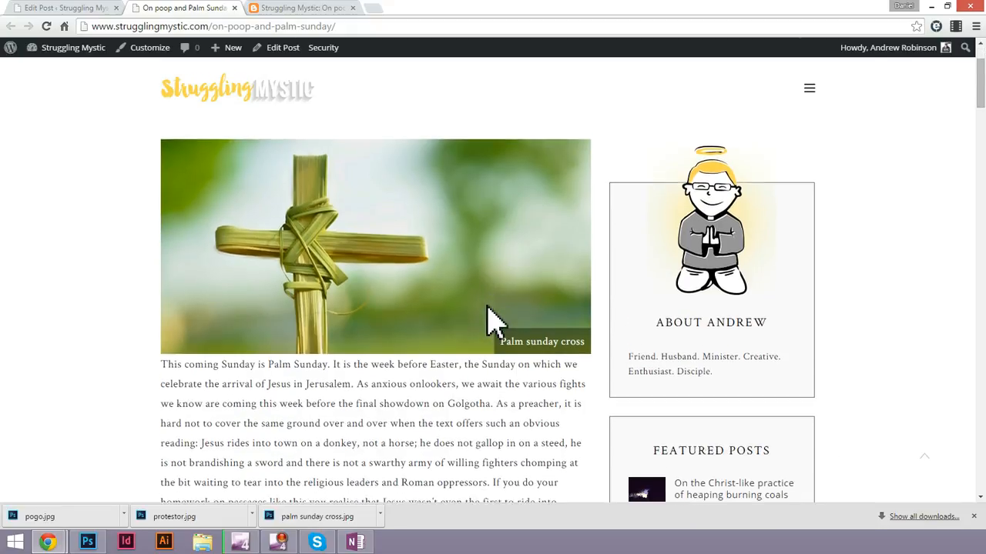
{"action": "scroll", "coordinate": [493, 320], "scroll_direction": "up", "scroll_amount": 1}
{"action": "scroll", "coordinate": [493, 319], "scroll_direction": "down", "scroll_amount": 8}
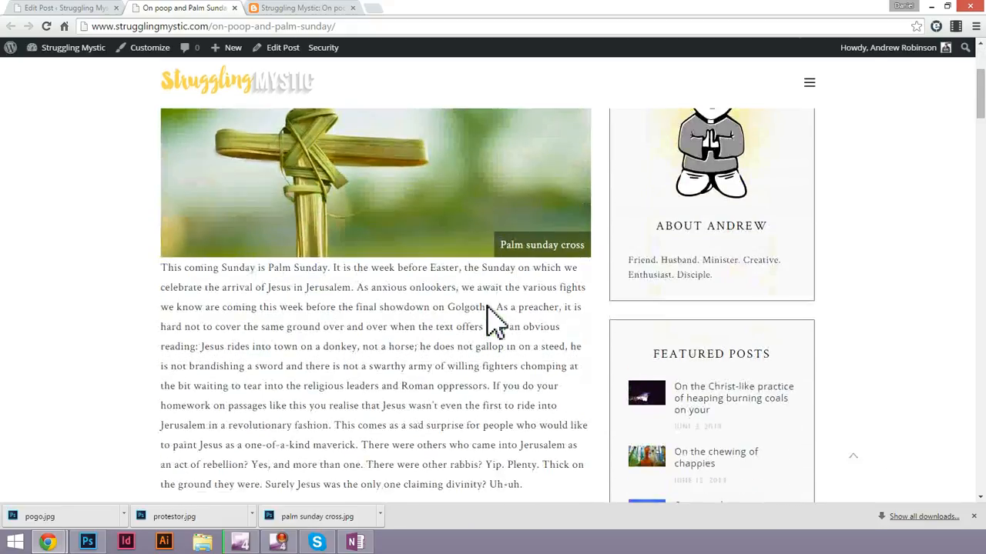
{"action": "scroll", "coordinate": [493, 320], "scroll_direction": "down", "scroll_amount": 6}
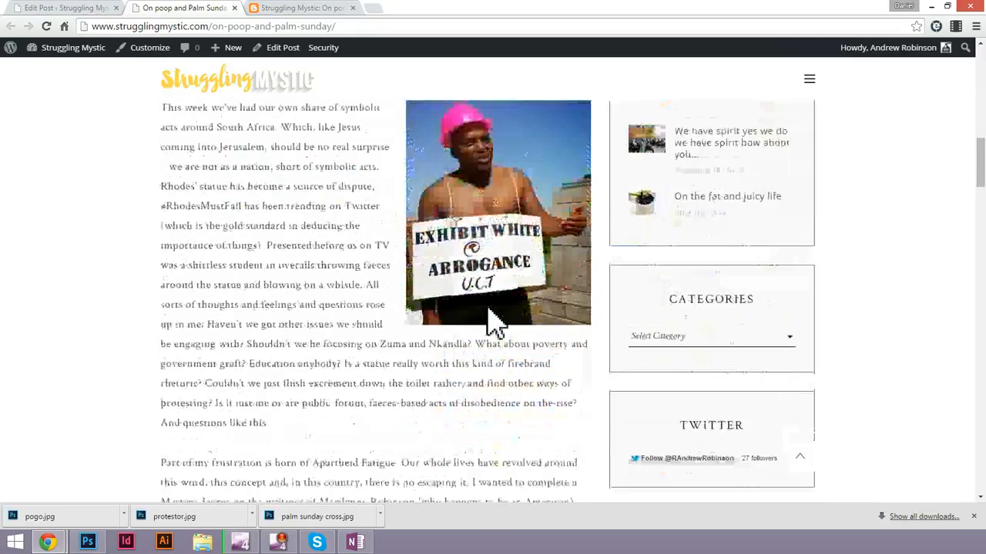
{"action": "scroll", "coordinate": [493, 320], "scroll_direction": "down", "scroll_amount": 7}
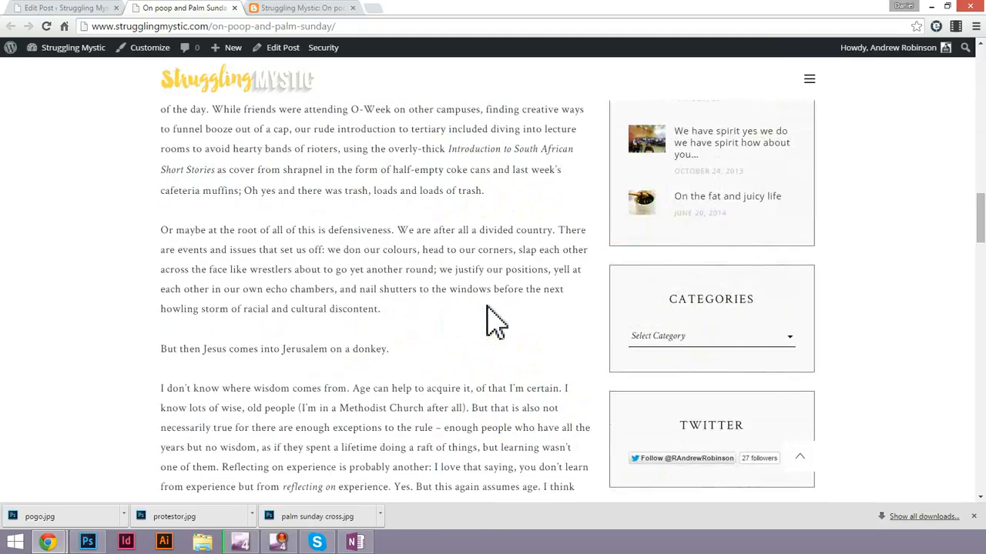
{"action": "scroll", "coordinate": [492, 319], "scroll_direction": "down", "scroll_amount": 5}
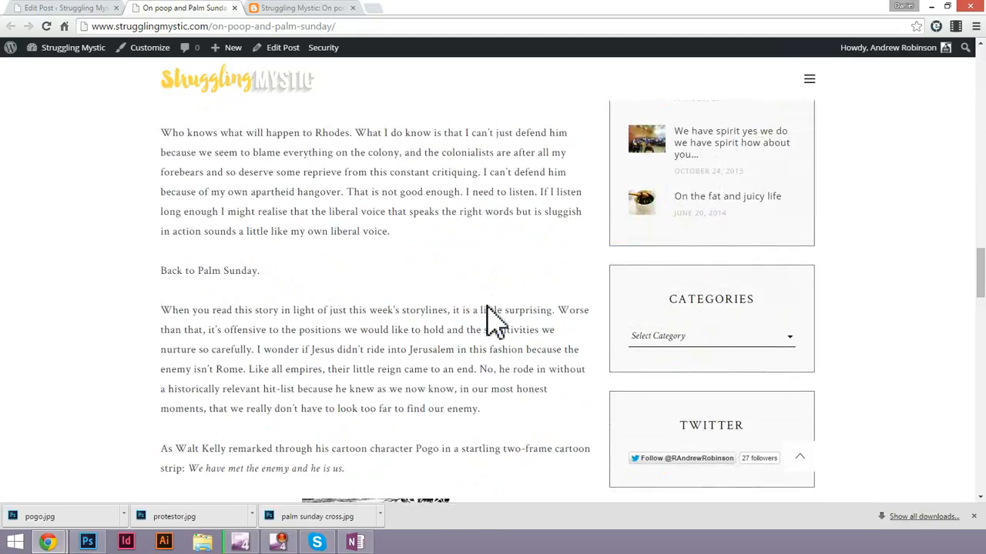
{"action": "scroll", "coordinate": [416, 350], "scroll_direction": "down", "scroll_amount": 7}
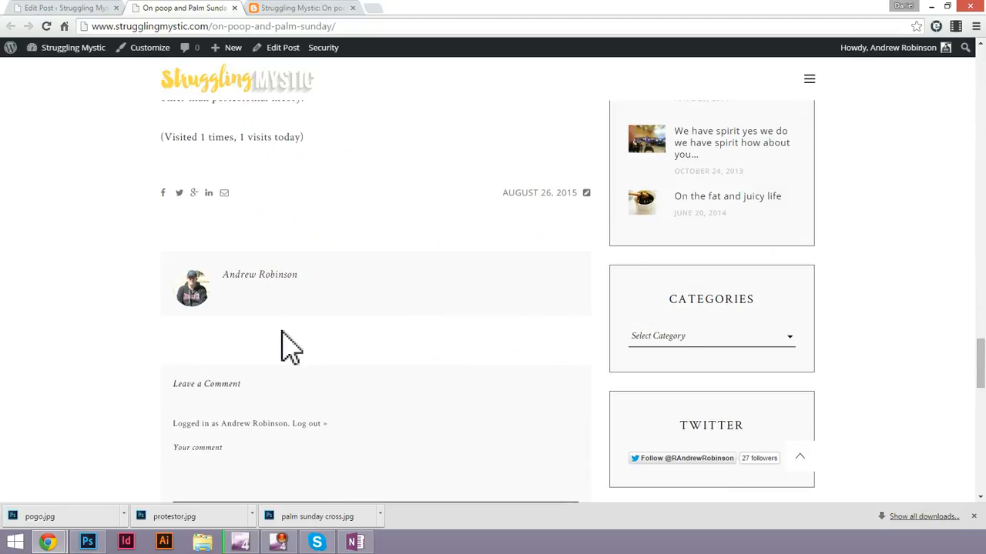
{"action": "scroll", "coordinate": [288, 339], "scroll_direction": "down", "scroll_amount": 1}
{"action": "scroll", "coordinate": [291, 341], "scroll_direction": "down", "scroll_amount": 5}
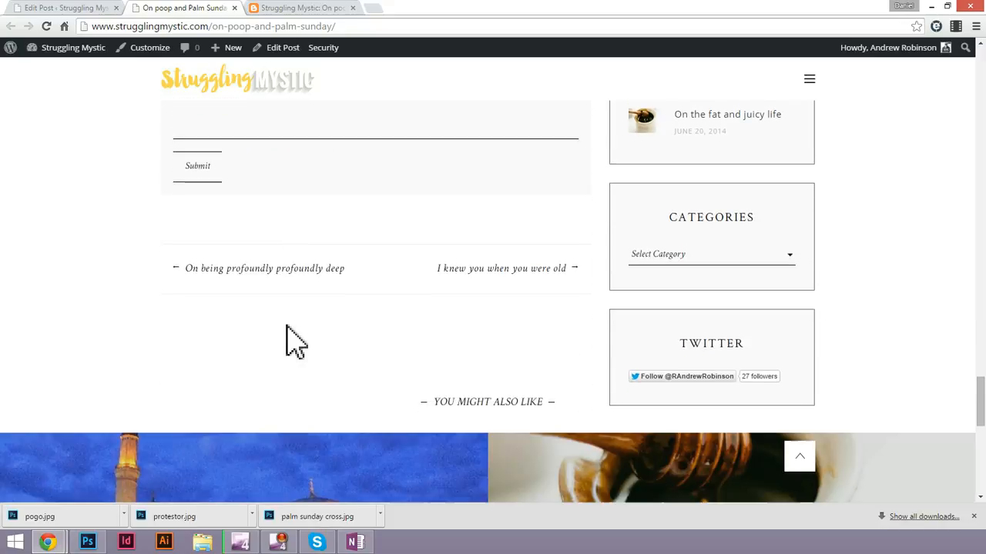
{"action": "scroll", "coordinate": [866, 340], "scroll_direction": "up", "scroll_amount": 15}
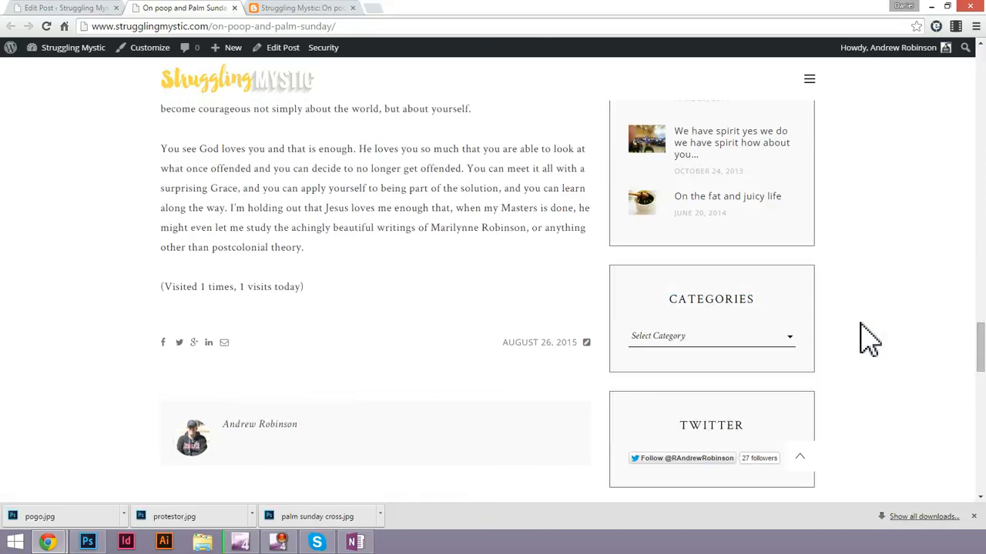
{"action": "scroll", "coordinate": [408, 281], "scroll_direction": "up", "scroll_amount": 10}
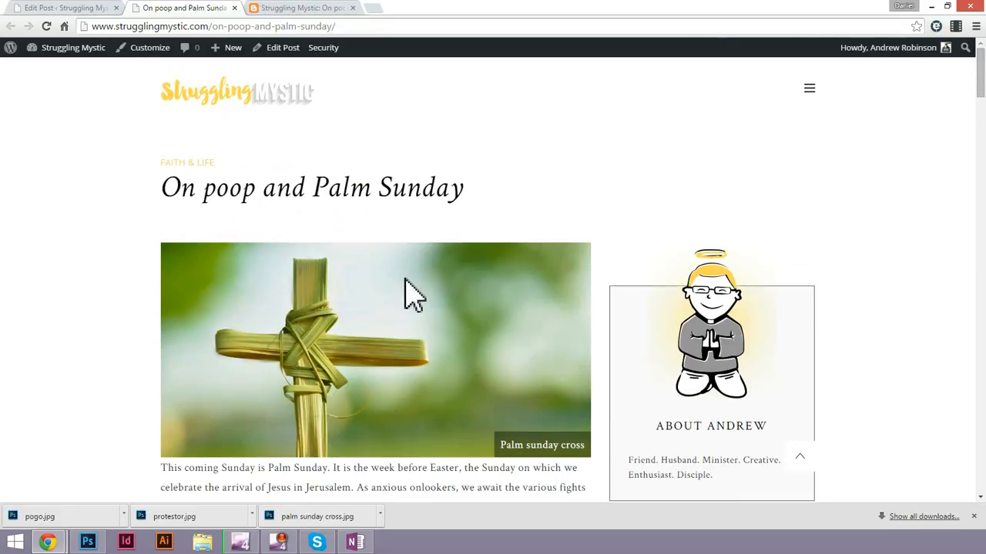
{"action": "scroll", "coordinate": [356, 319], "scroll_direction": "down", "scroll_amount": 2}
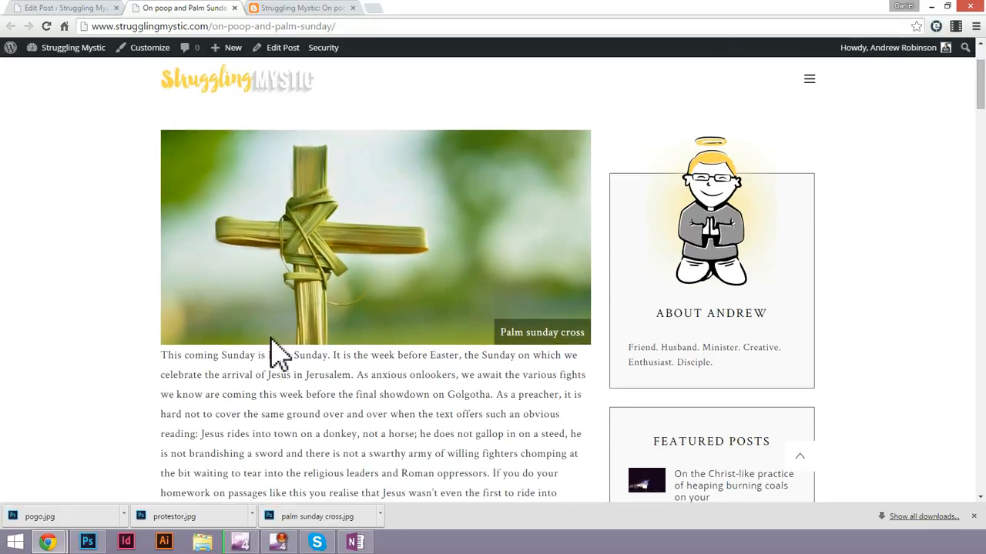
Examine the spacing between the palm sunday cross picture and the opening paragraph of the published post.
{"action": "triple_click", "coordinate": [262, 361]}
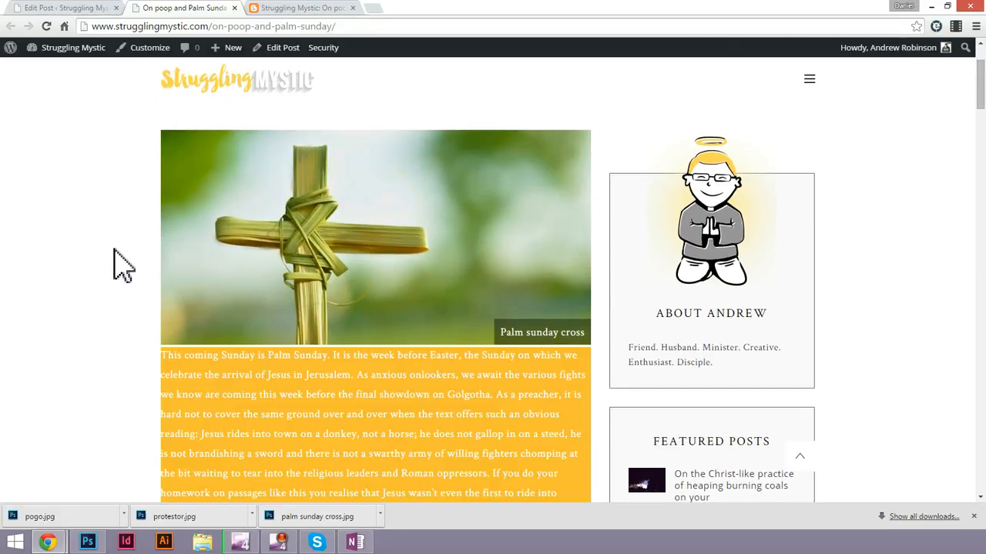
{"action": "left_click_drag", "start_coordinate": [115, 250], "coordinate": [223, 382]}
{"action": "left_click", "coordinate": [291, 312]}
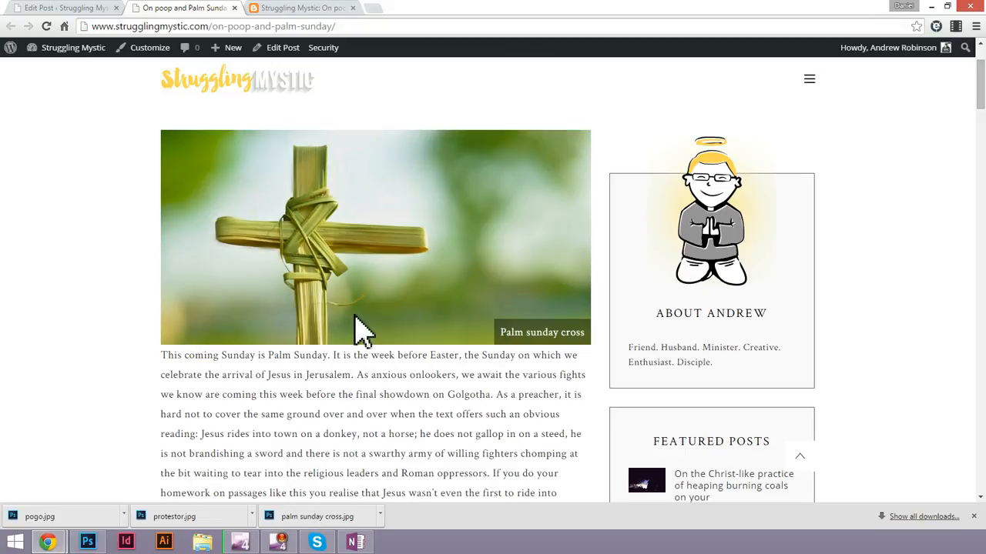
{"action": "left_click_drag", "start_coordinate": [156, 356], "coordinate": [379, 408]}
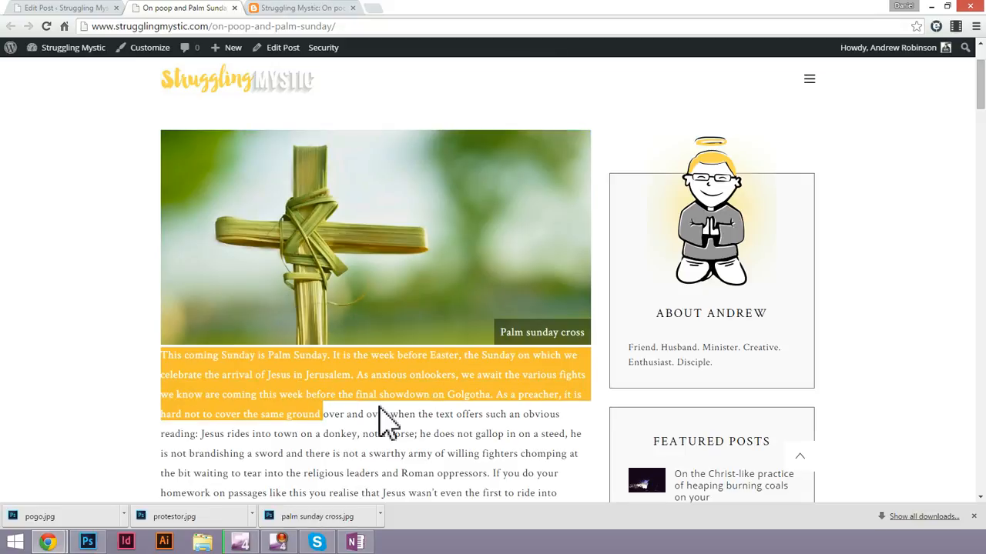
{"action": "left_click", "coordinate": [379, 409]}
{"action": "left_click_drag", "start_coordinate": [159, 356], "coordinate": [254, 374]}
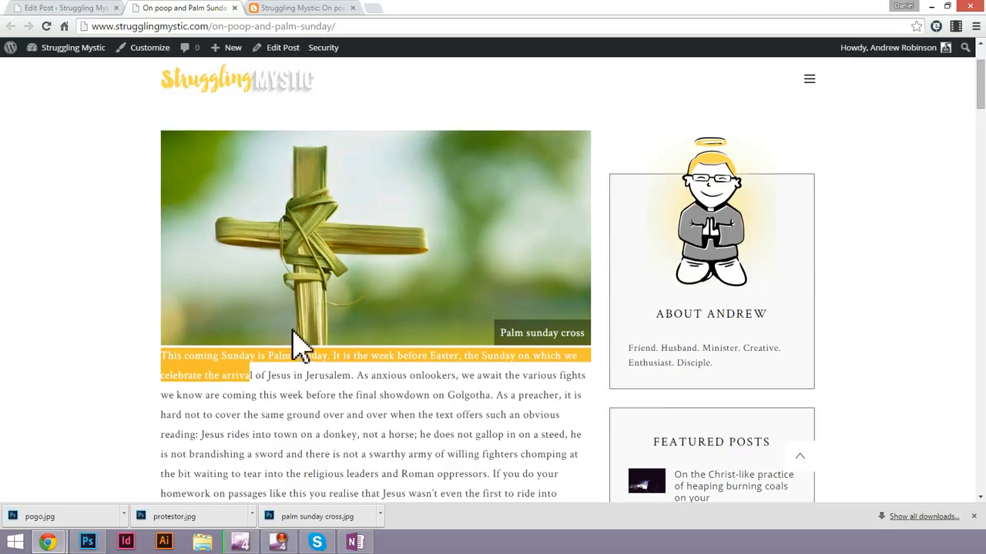
{"action": "scroll", "coordinate": [297, 341], "scroll_direction": "up", "scroll_amount": 2}
{"action": "scroll", "coordinate": [353, 335], "scroll_direction": "down", "scroll_amount": 3}
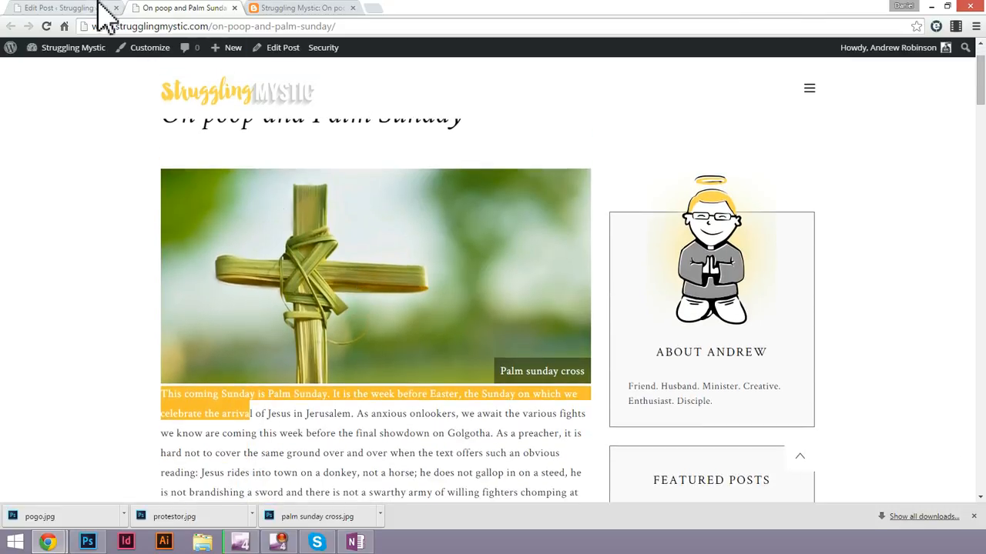
Insert a blank line between the palm sunday cross caption and the first paragraph in the post editor, and update the post.
{"action": "left_click", "coordinate": [96, 9]}
{"action": "scroll", "coordinate": [493, 261], "scroll_direction": "down", "scroll_amount": 5}
{"action": "left_click", "coordinate": [499, 266]}
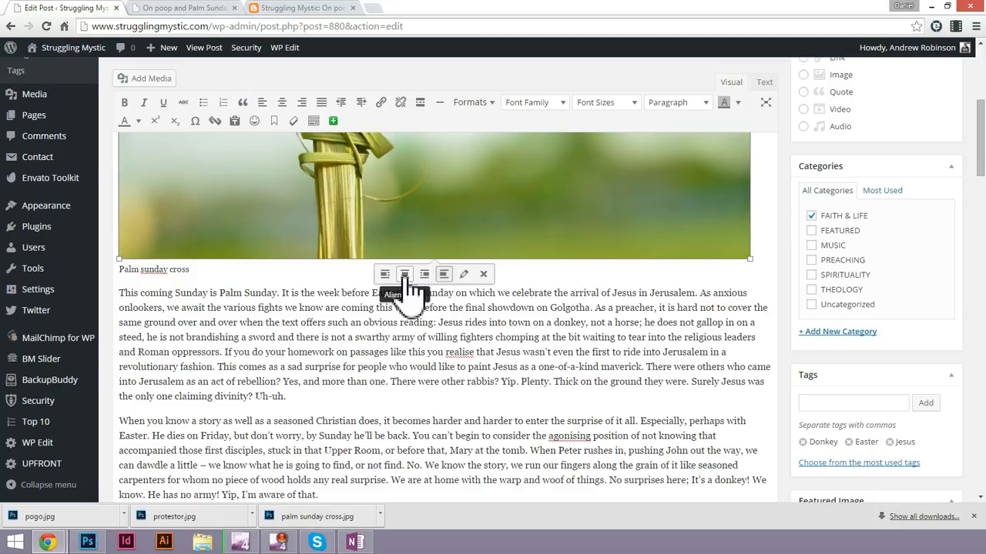
{"action": "left_click", "coordinate": [121, 293]}
{"action": "key", "text": "Return"}
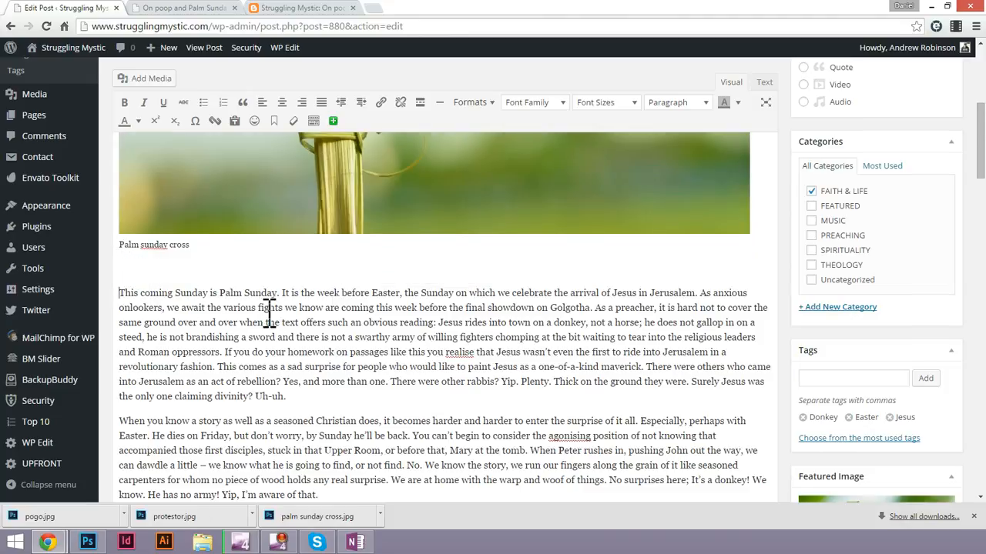
{"action": "scroll", "coordinate": [935, 262], "scroll_direction": "up", "scroll_amount": 5}
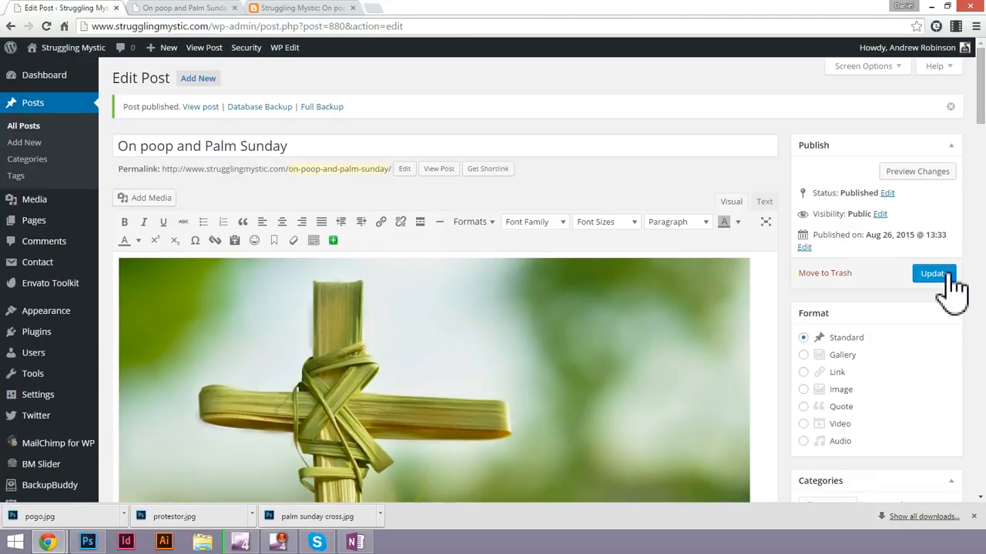
{"action": "left_click", "coordinate": [941, 275]}
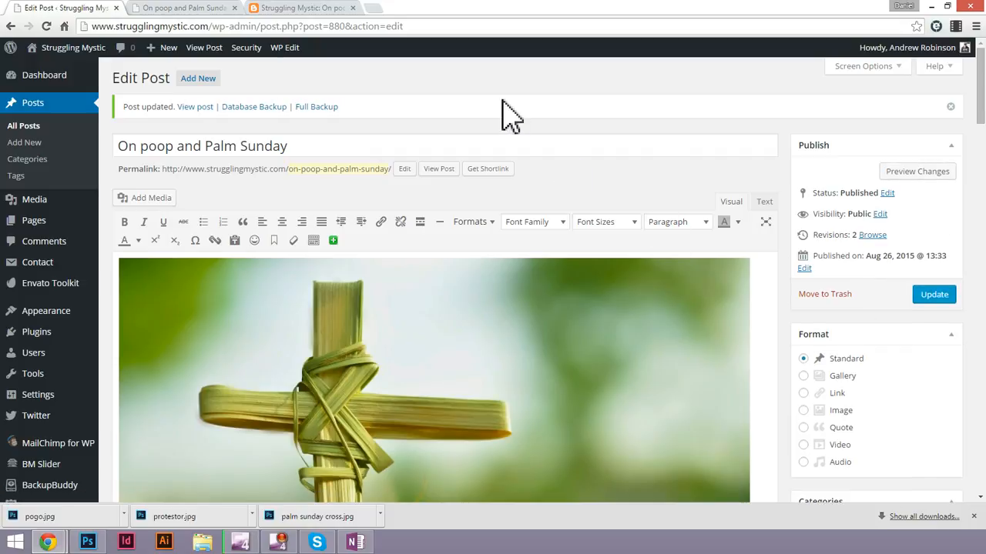
Reload the published post and check the spacing between the cross picture and the first paragraph.
{"action": "left_click", "coordinate": [203, 8]}
{"action": "key", "text": "F5"}
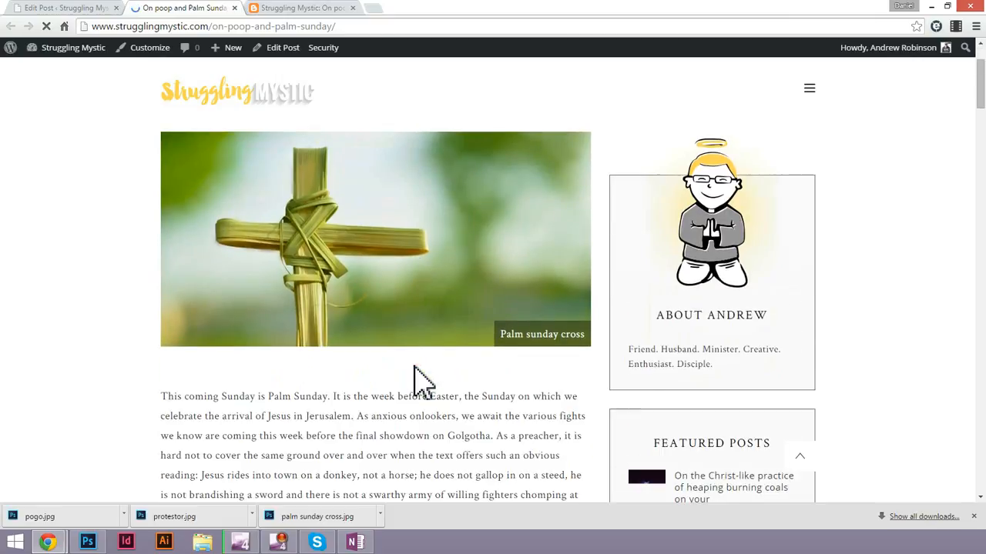
{"action": "scroll", "coordinate": [419, 379], "scroll_direction": "down", "scroll_amount": 1}
{"action": "triple_click", "coordinate": [372, 321]}
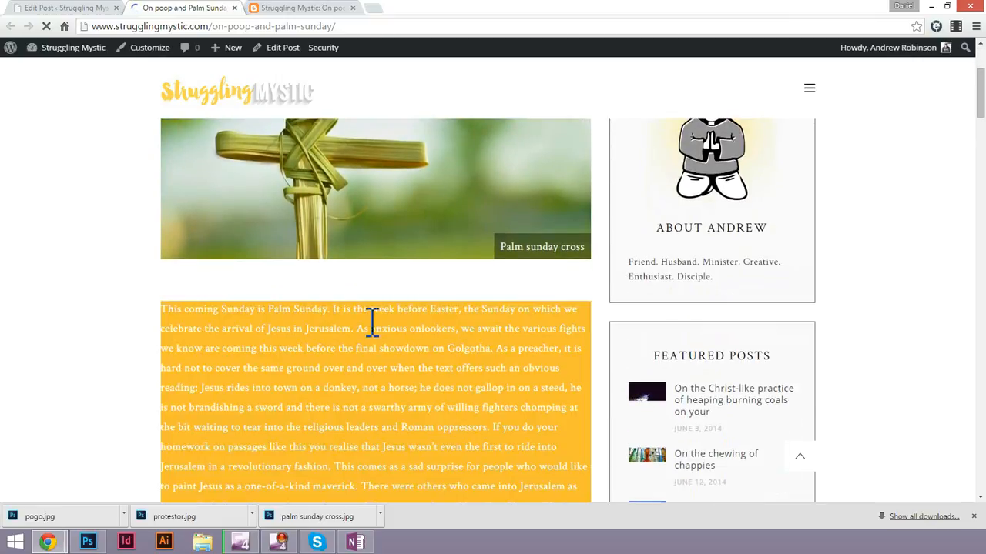
{"action": "left_click", "coordinate": [169, 337]}
{"action": "scroll", "coordinate": [172, 338], "scroll_direction": "down", "scroll_amount": 3}
{"action": "scroll", "coordinate": [345, 286], "scroll_direction": "up", "scroll_amount": 2}
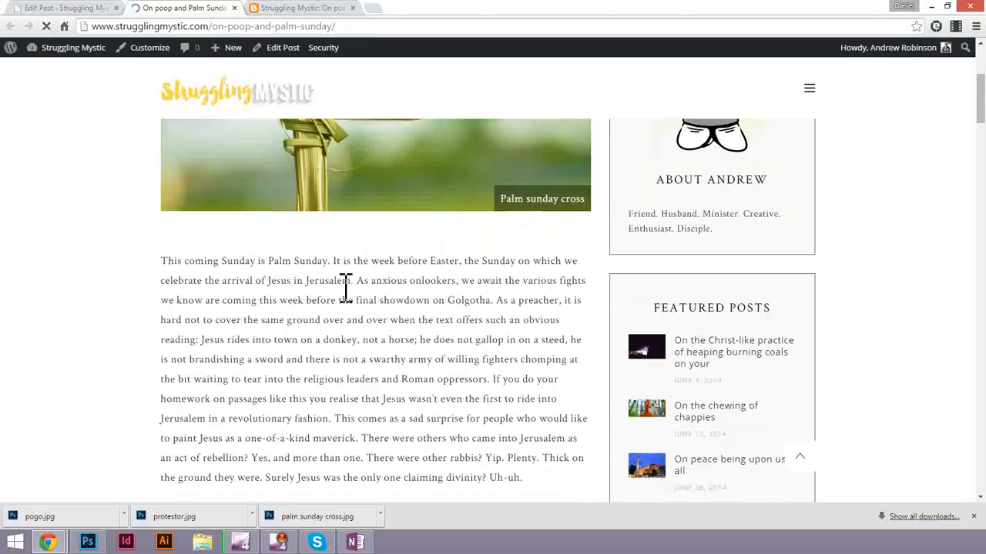
Review the reloaded post's paragraphs, protestor photo and Pogo cartoon down to the author box, and return to the opening sentences.
{"action": "scroll", "coordinate": [346, 303], "scroll_direction": "down", "scroll_amount": 2}
{"action": "scroll", "coordinate": [351, 308], "scroll_direction": "down", "scroll_amount": 1}
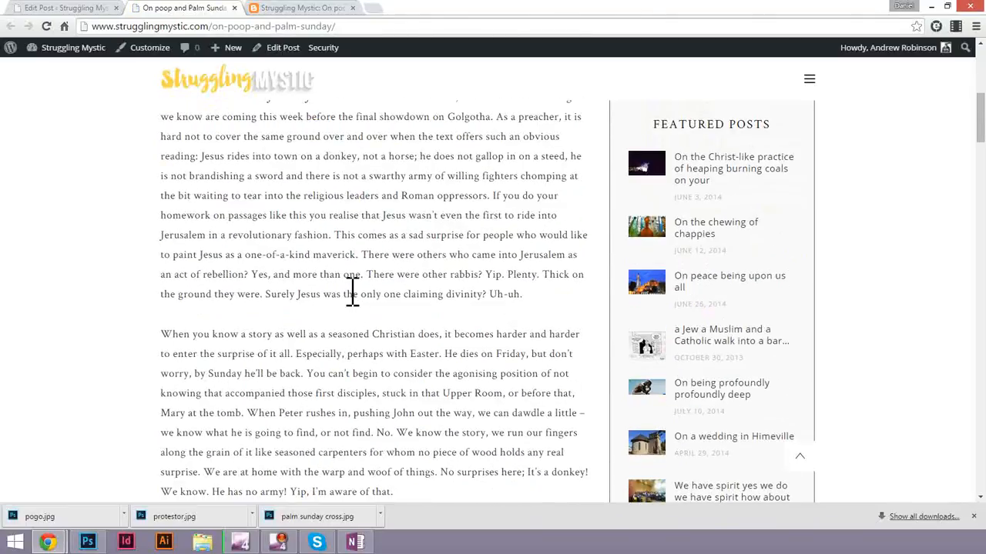
{"action": "scroll", "coordinate": [352, 291], "scroll_direction": "up", "scroll_amount": 5}
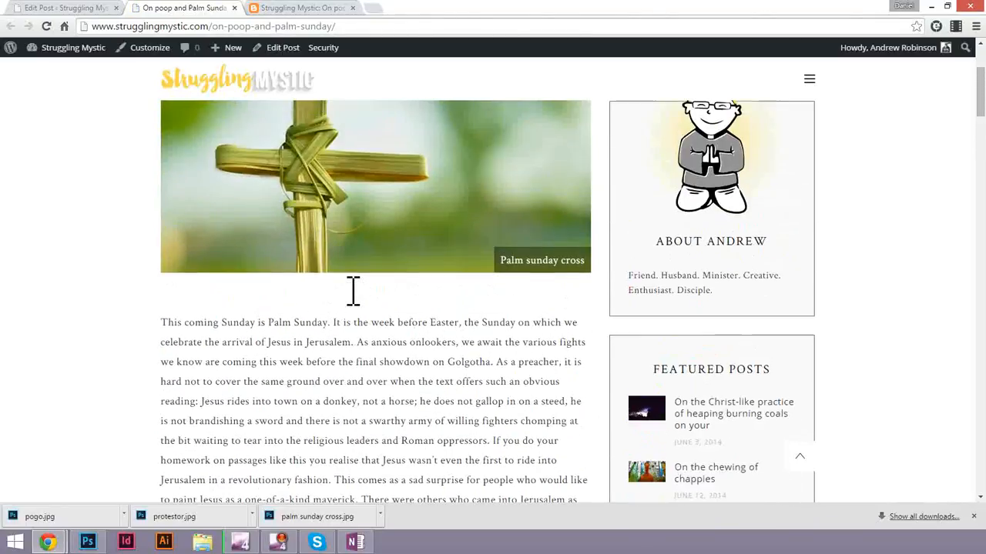
{"action": "scroll", "coordinate": [353, 291], "scroll_direction": "down", "scroll_amount": 15}
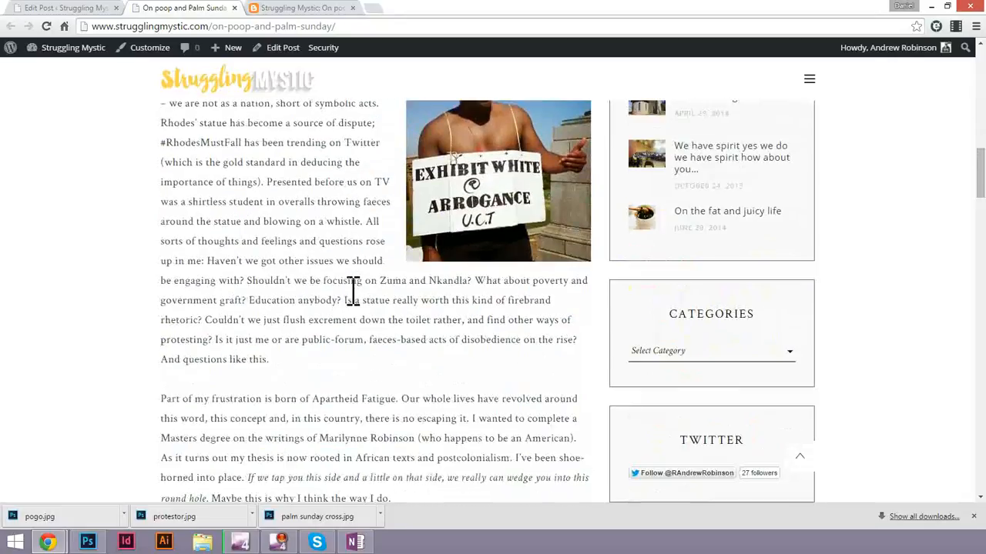
{"action": "scroll", "coordinate": [353, 291], "scroll_direction": "down", "scroll_amount": 10}
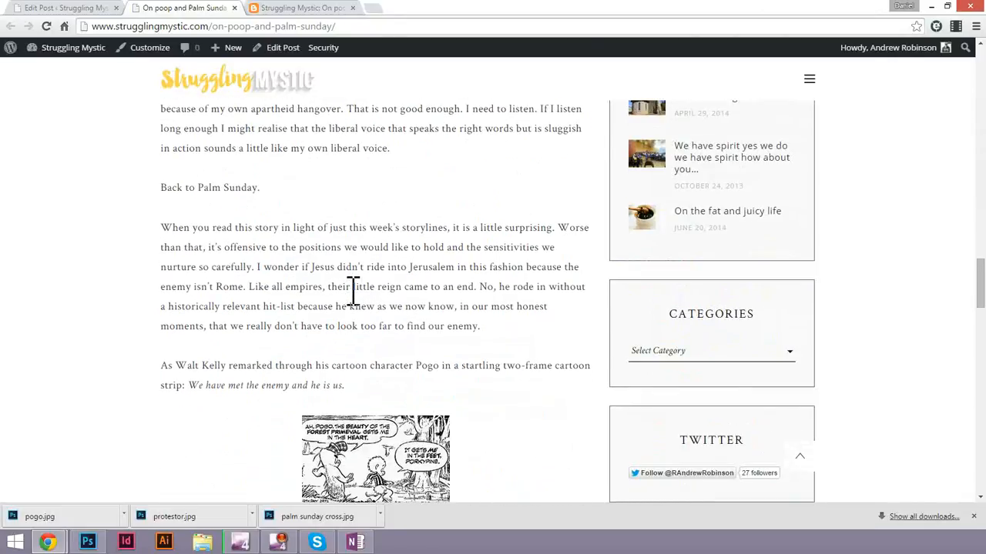
{"action": "scroll", "coordinate": [353, 291], "scroll_direction": "up", "scroll_amount": 2}
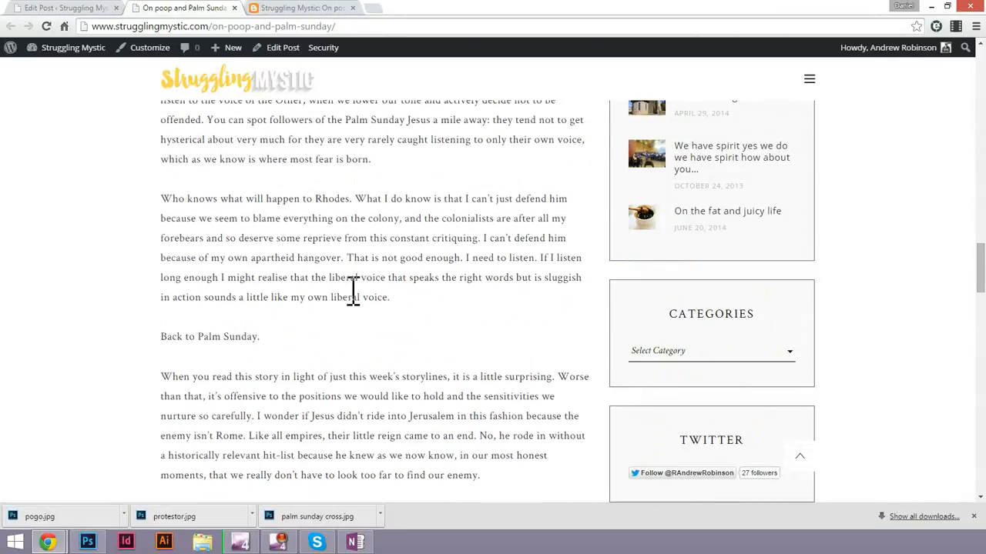
{"action": "scroll", "coordinate": [352, 301], "scroll_direction": "down", "scroll_amount": 4}
{"action": "scroll", "coordinate": [352, 293], "scroll_direction": "down", "scroll_amount": 4}
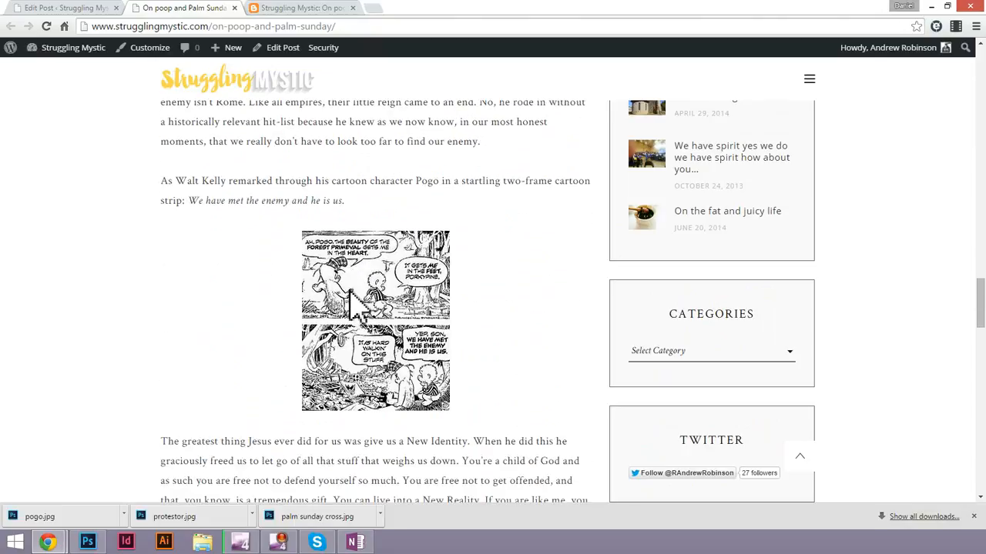
{"action": "scroll", "coordinate": [350, 291], "scroll_direction": "down", "scroll_amount": 2}
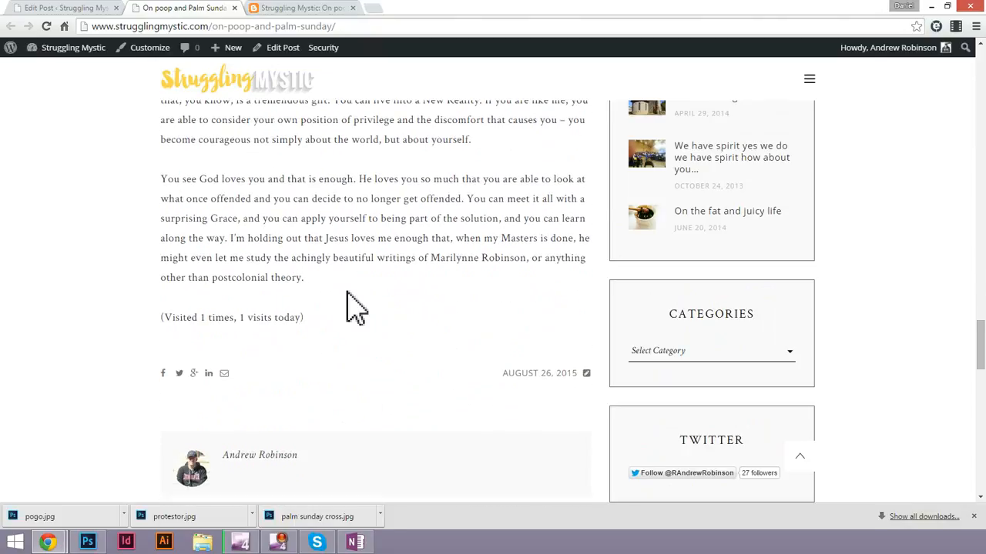
{"action": "scroll", "coordinate": [347, 293], "scroll_direction": "up", "scroll_amount": 20}
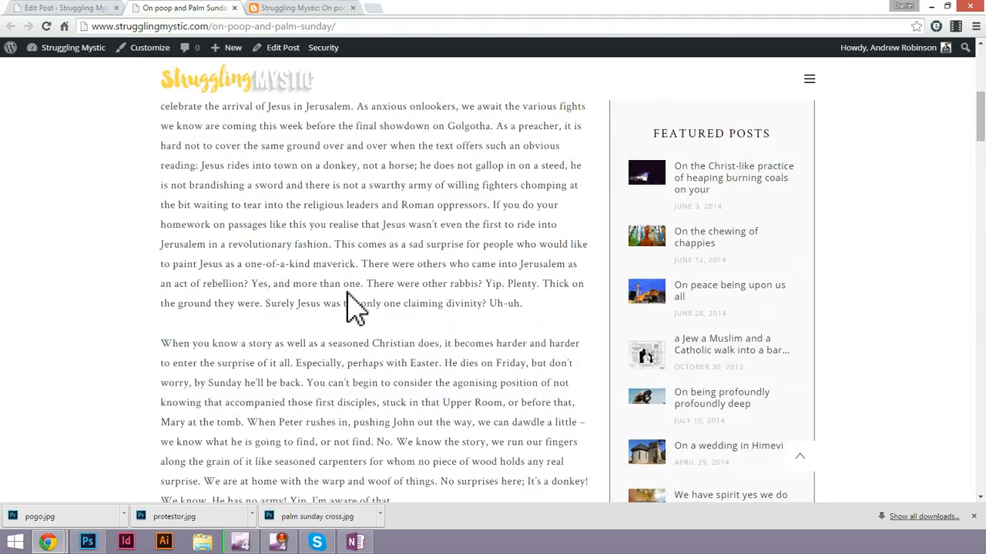
{"action": "scroll", "coordinate": [351, 305], "scroll_direction": "up", "scroll_amount": 2}
{"action": "left_click_drag", "start_coordinate": [162, 389], "coordinate": [343, 408]}
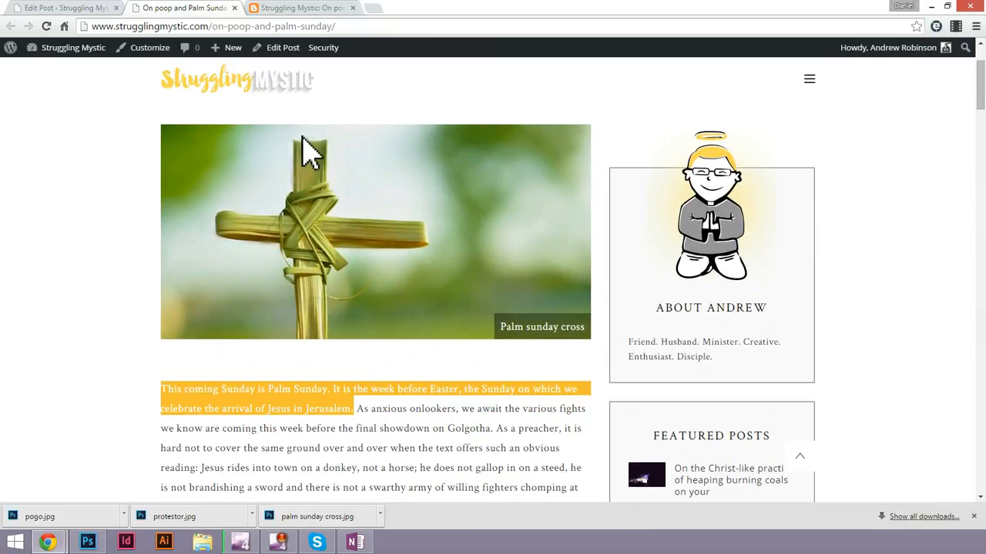
Switch back to the post editor at the opening paragraph below the palm sunday cross caption.
{"action": "left_click", "coordinate": [59, 7]}
{"action": "scroll", "coordinate": [508, 343], "scroll_direction": "down", "scroll_amount": 1}
{"action": "scroll", "coordinate": [522, 342], "scroll_direction": "down", "scroll_amount": 3}
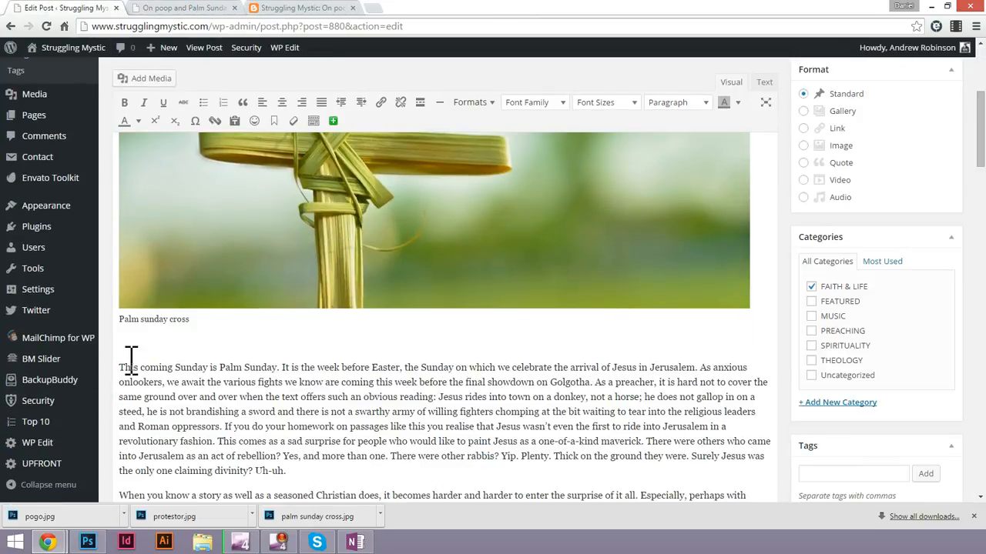
Try to format only the first two sentences of the opening paragraph as Heading 3, and undo the change.
{"action": "left_click_drag", "start_coordinate": [123, 368], "coordinate": [354, 396]}
{"action": "left_click", "coordinate": [352, 397]}
{"action": "left_click_drag", "start_coordinate": [123, 368], "coordinate": [601, 389]}
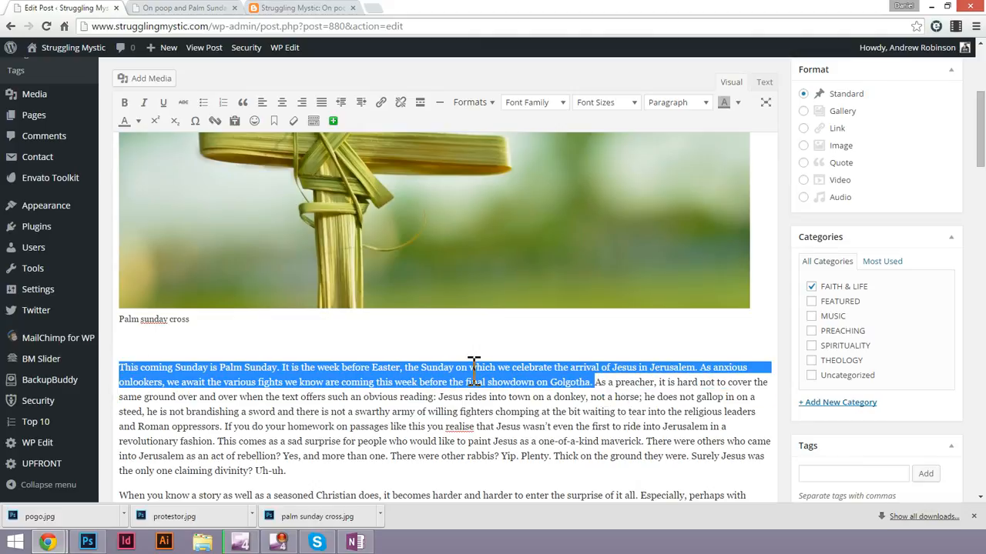
{"action": "left_click", "coordinate": [559, 108]}
{"action": "left_click", "coordinate": [560, 108]}
{"action": "left_click", "coordinate": [695, 108]}
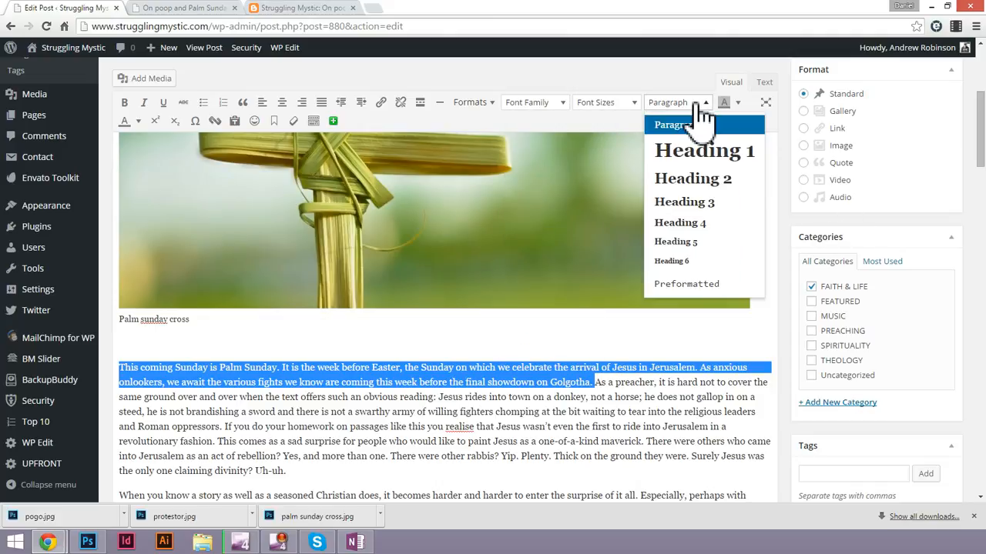
{"action": "left_click", "coordinate": [714, 201]}
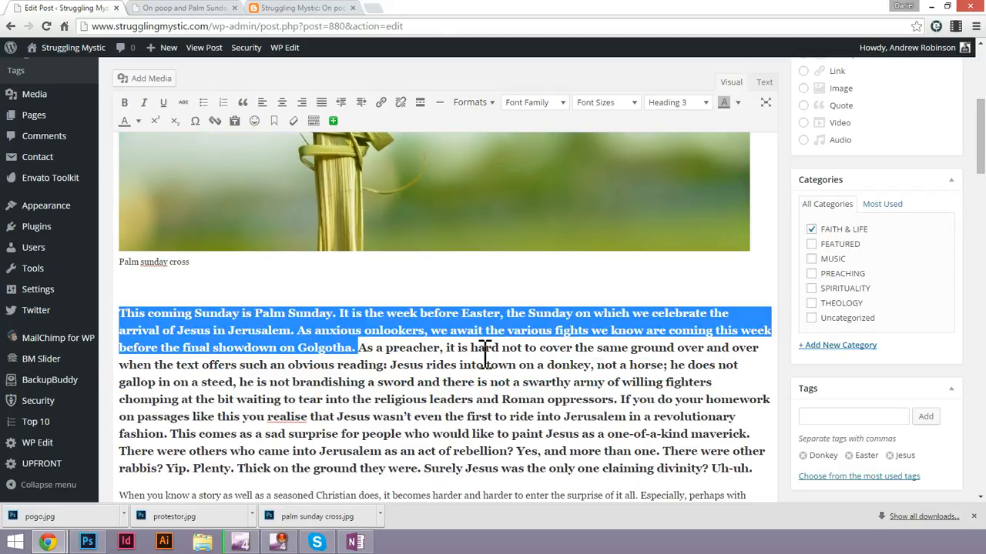
{"action": "key", "text": "ctrl+z"}
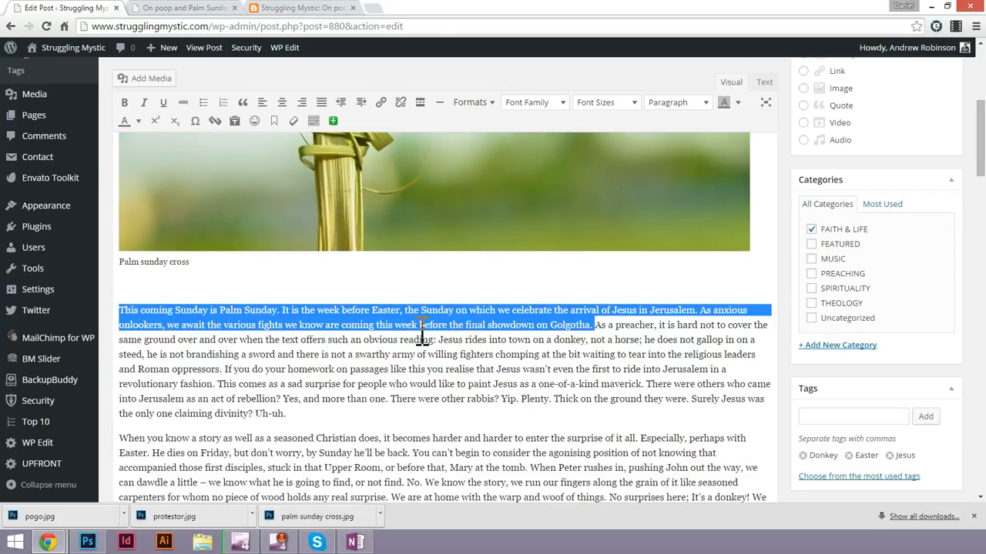
{"action": "left_click", "coordinate": [414, 327]}
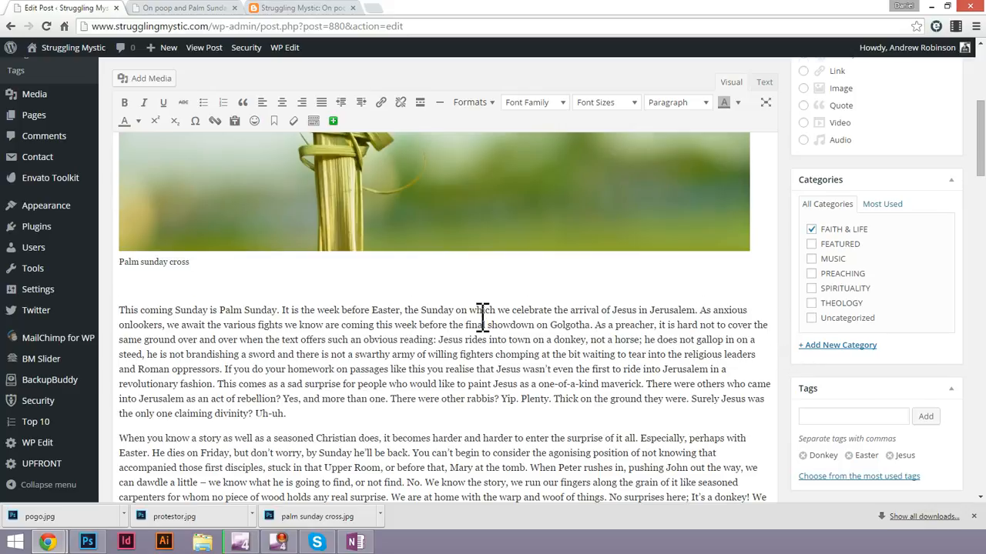
Split the opening paragraph after "showdown on Golgotha." and format the separated first two sentences as Heading 2.
{"action": "left_click", "coordinate": [592, 324]}
{"action": "key", "text": "Return"}
{"action": "left_click_drag", "start_coordinate": [592, 314], "coordinate": [129, 286]}
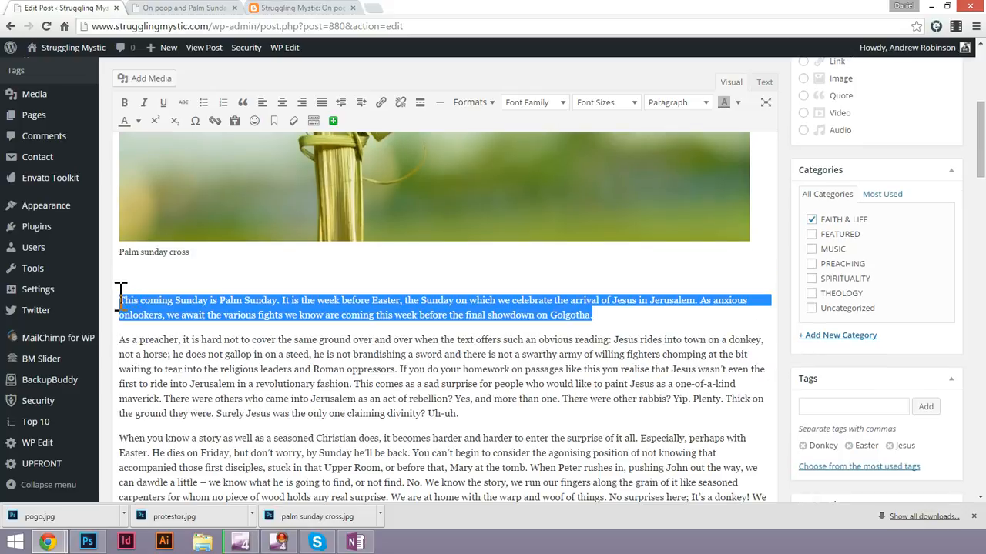
{"action": "left_click", "coordinate": [693, 104]}
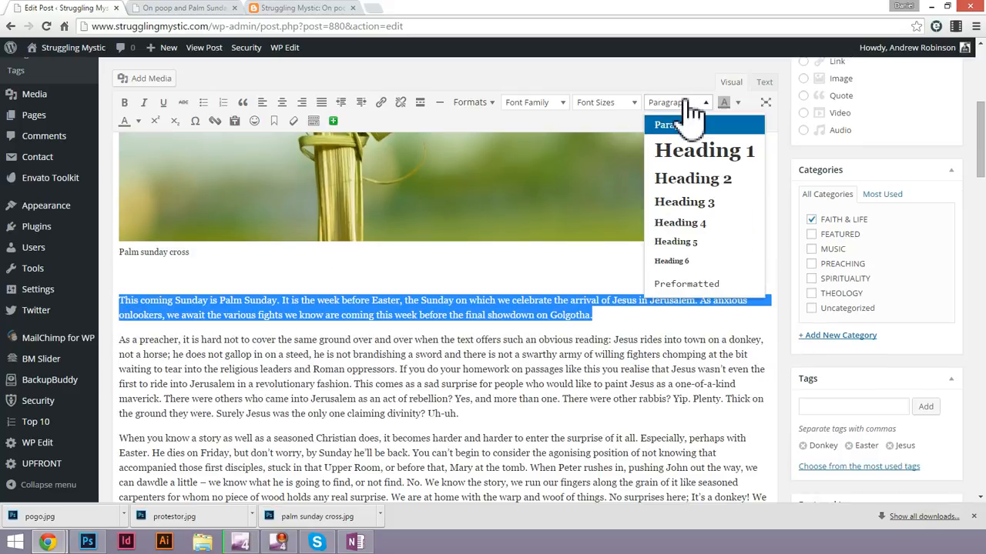
{"action": "left_click", "coordinate": [703, 182]}
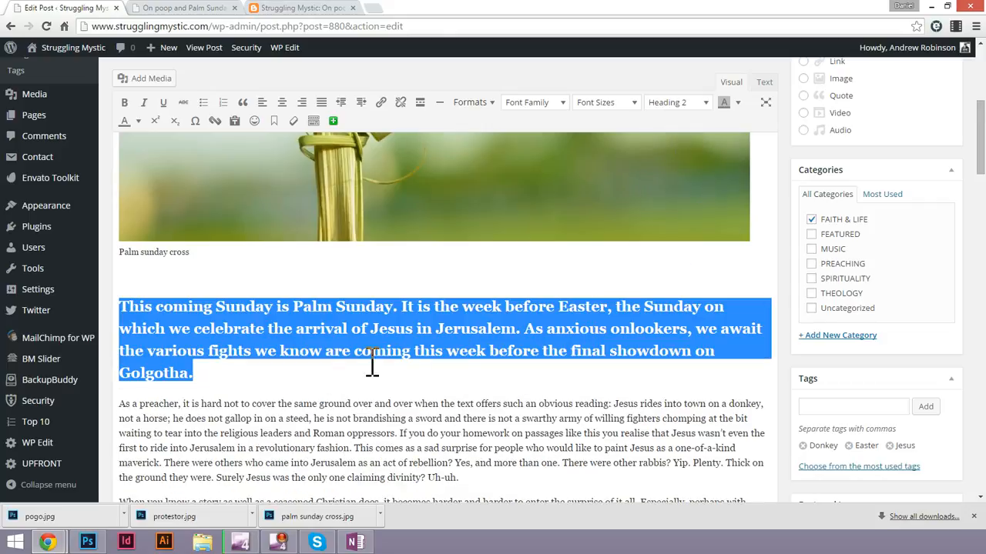
Change the separated opening sentences to Heading 3 and update the post.
{"action": "left_click", "coordinate": [344, 356]}
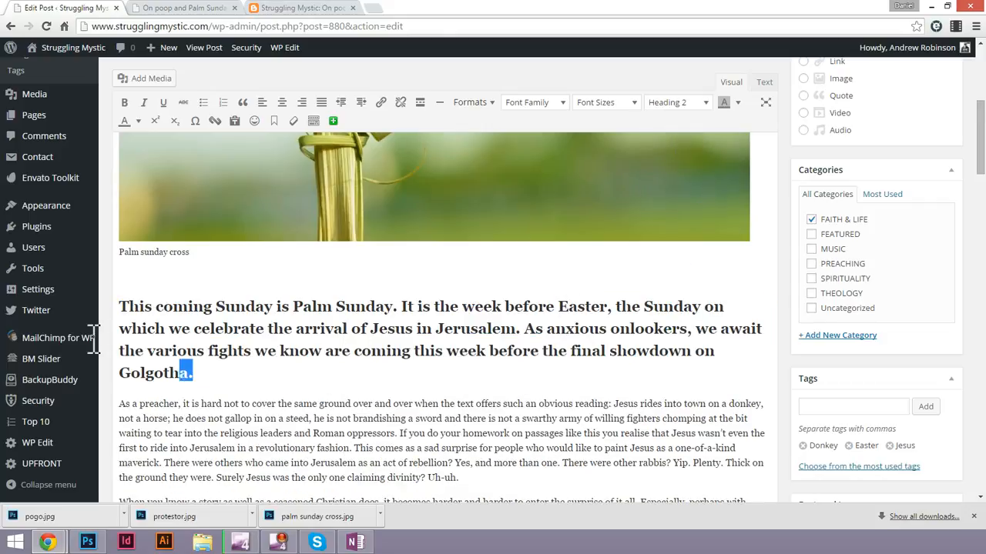
{"action": "left_click_drag", "start_coordinate": [93, 337], "coordinate": [91, 303]}
{"action": "left_click", "coordinate": [702, 104]}
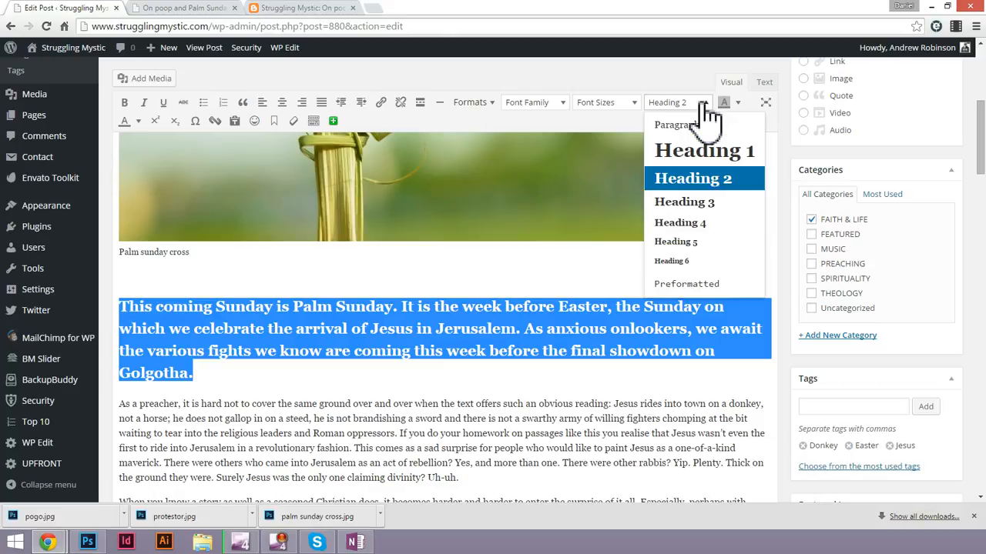
{"action": "left_click", "coordinate": [702, 203]}
{"action": "key", "text": "Right"}
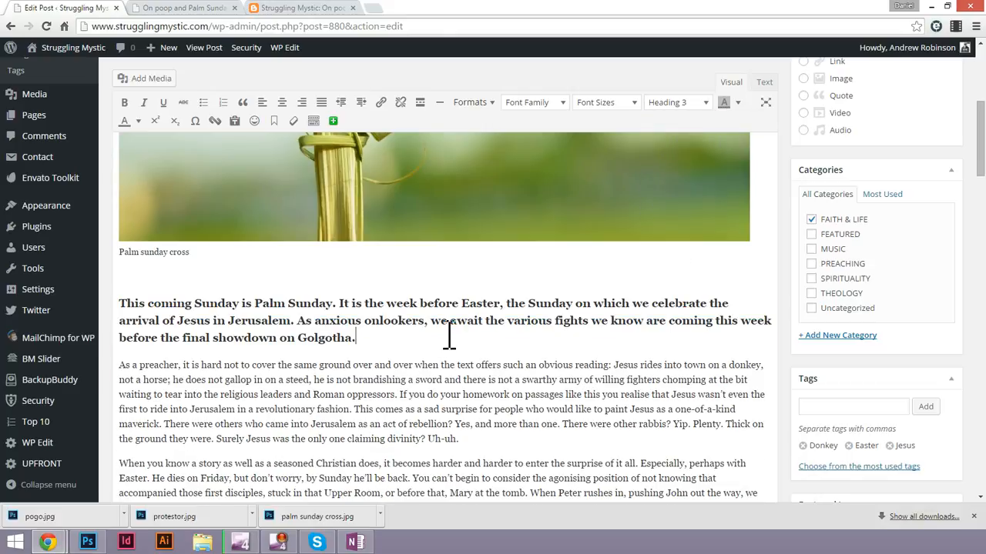
{"action": "left_click", "coordinate": [333, 121]}
{"action": "scroll", "coordinate": [448, 264], "scroll_direction": "up", "scroll_amount": 3}
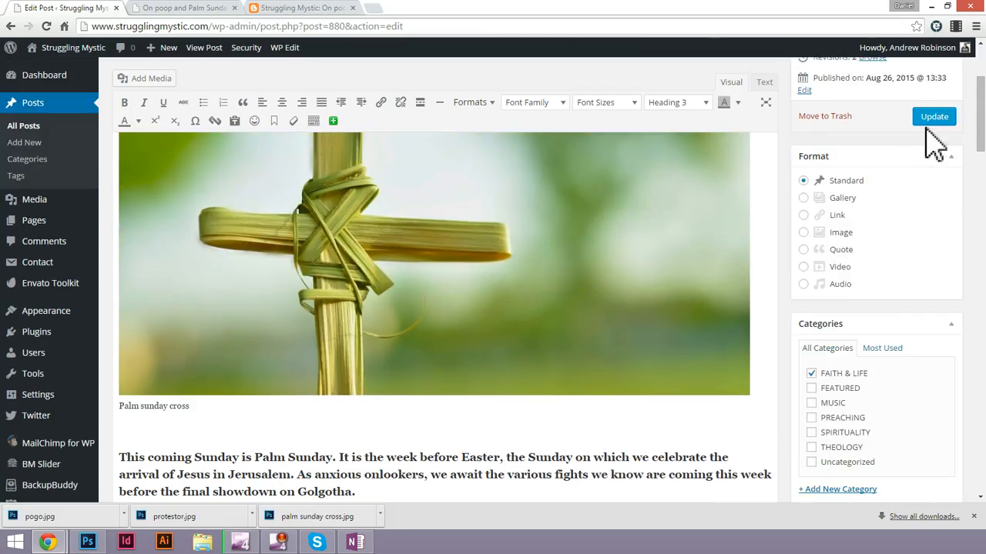
{"action": "left_click", "coordinate": [934, 116]}
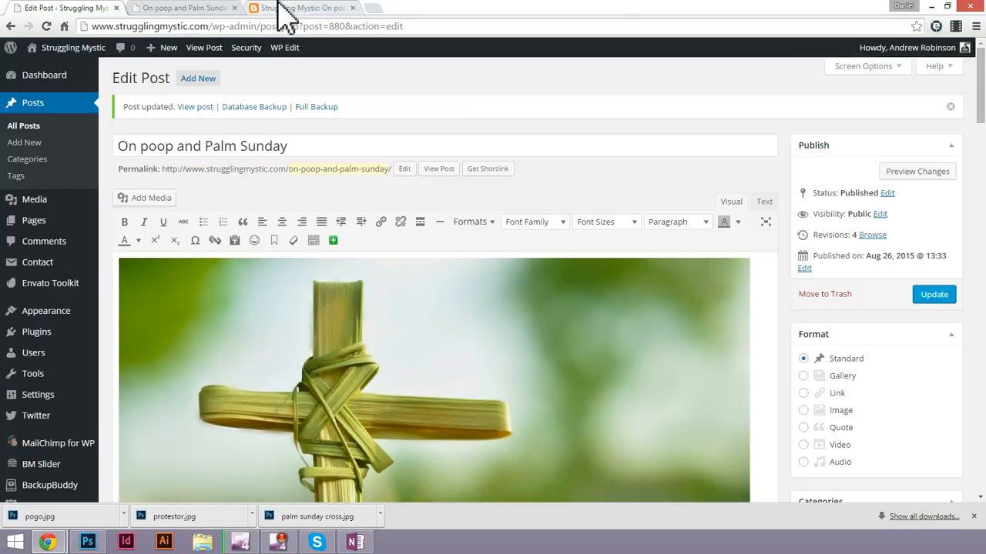
Reload the published post and examine the heading style of the opening sentences below the cross picture.
{"action": "left_click", "coordinate": [180, 10]}
{"action": "key", "text": "F5"}
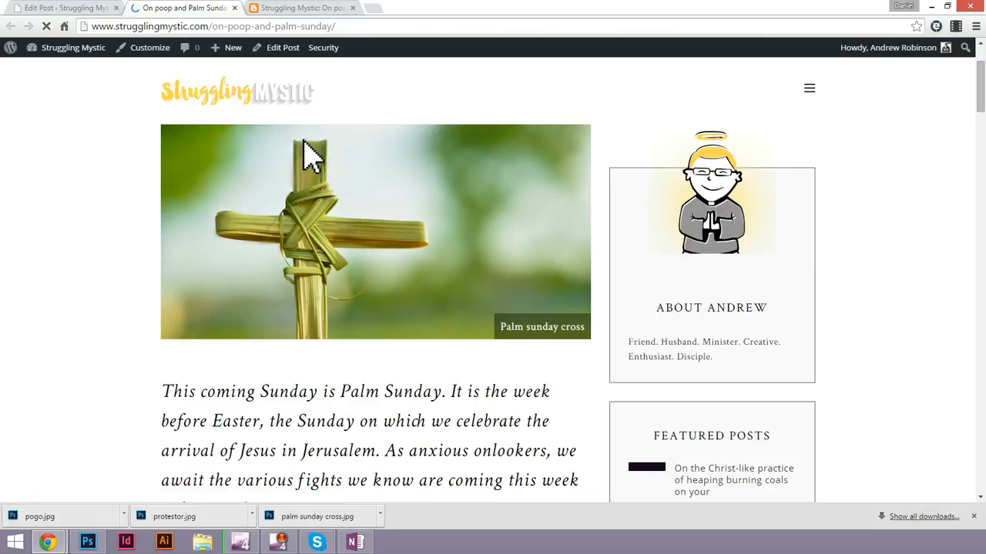
{"action": "scroll", "coordinate": [301, 403], "scroll_direction": "down", "scroll_amount": 4}
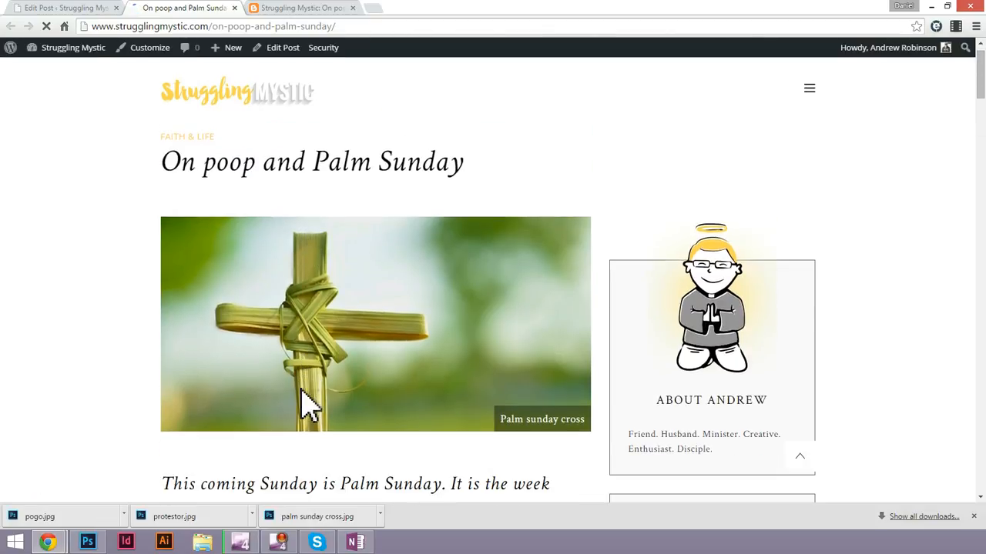
{"action": "left_click_drag", "start_coordinate": [202, 227], "coordinate": [451, 302]}
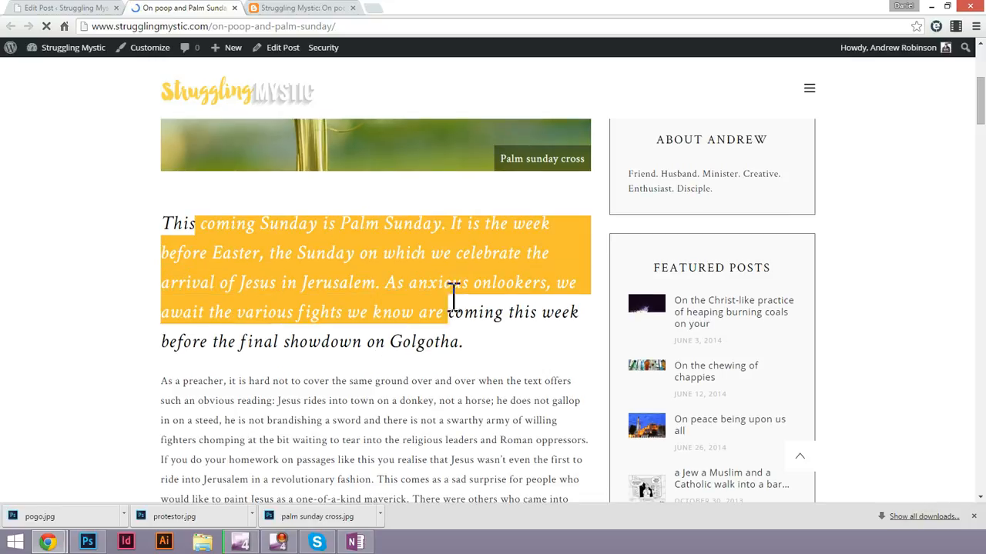
{"action": "left_click", "coordinate": [539, 358]}
{"action": "left_click_drag", "start_coordinate": [402, 274], "coordinate": [171, 219]}
{"action": "left_click", "coordinate": [171, 220]}
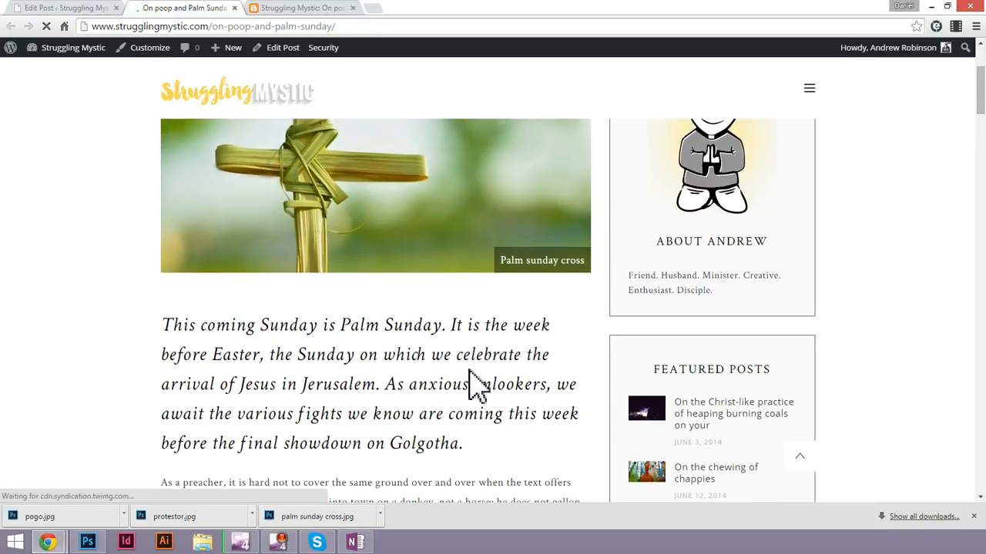
Review the published post's paragraph lengths, protestor photo and Pogo cartoon, and return to the post title.
{"action": "scroll", "coordinate": [466, 381], "scroll_direction": "down", "scroll_amount": 7}
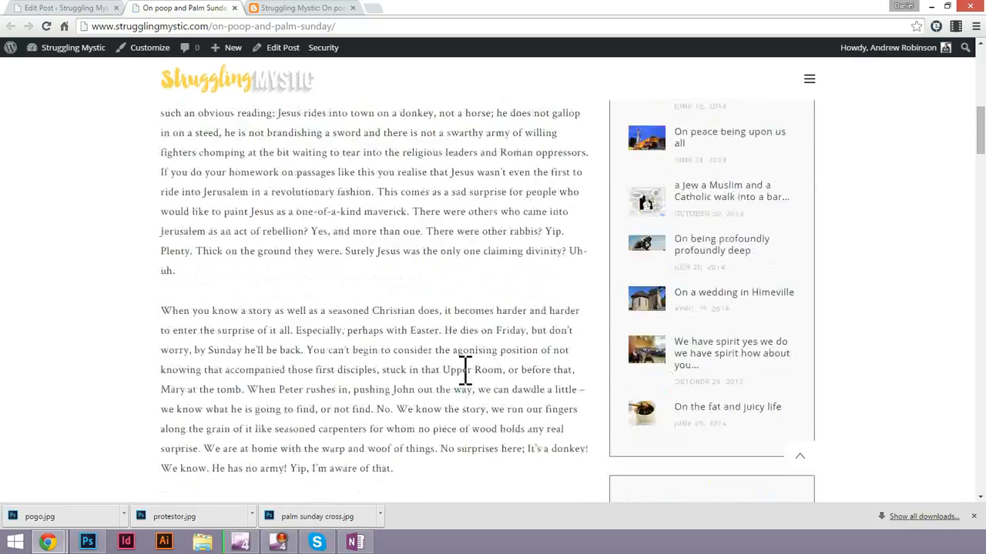
{"action": "scroll", "coordinate": [315, 266], "scroll_direction": "down", "scroll_amount": 10}
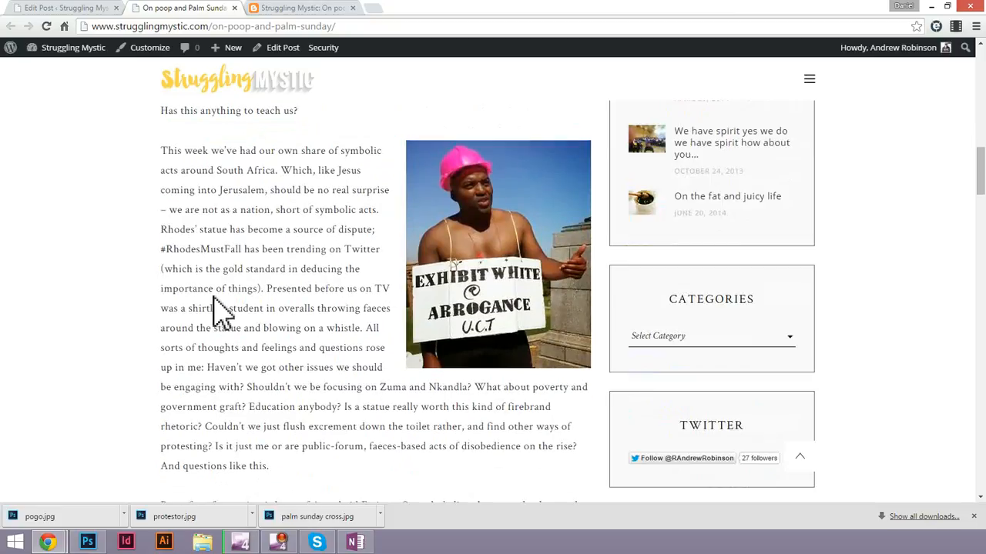
{"action": "scroll", "coordinate": [267, 296], "scroll_direction": "down", "scroll_amount": 2}
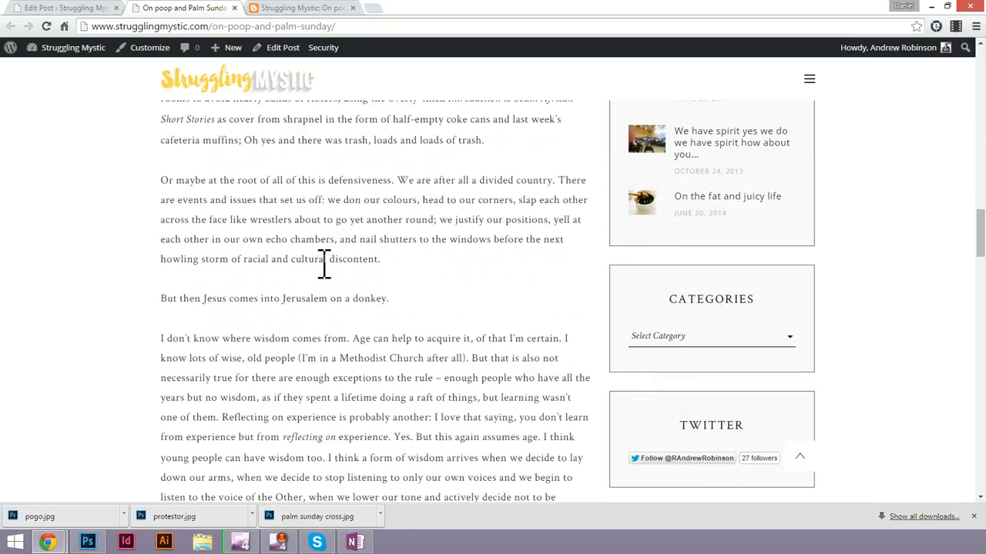
{"action": "scroll", "coordinate": [323, 261], "scroll_direction": "up", "scroll_amount": 4}
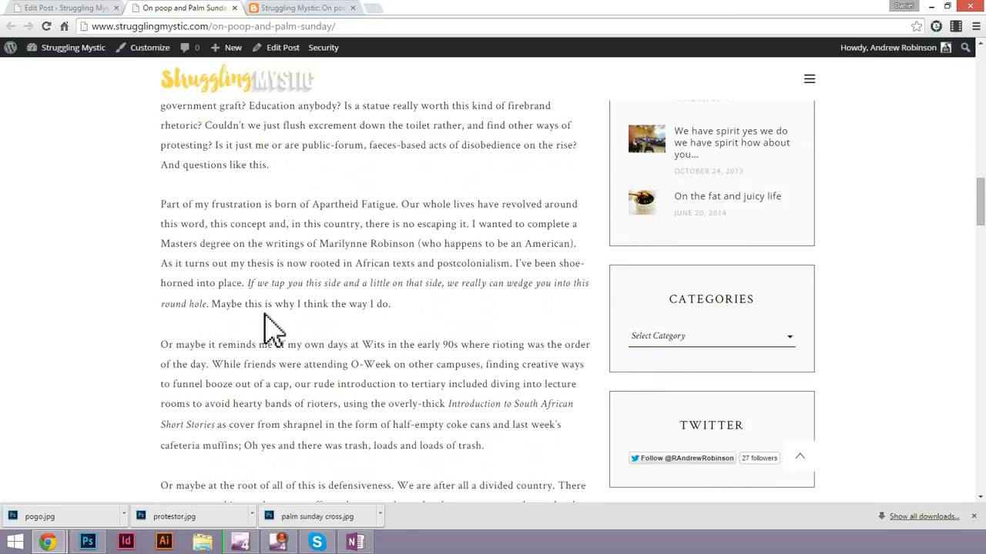
{"action": "scroll", "coordinate": [346, 202], "scroll_direction": "up", "scroll_amount": 2}
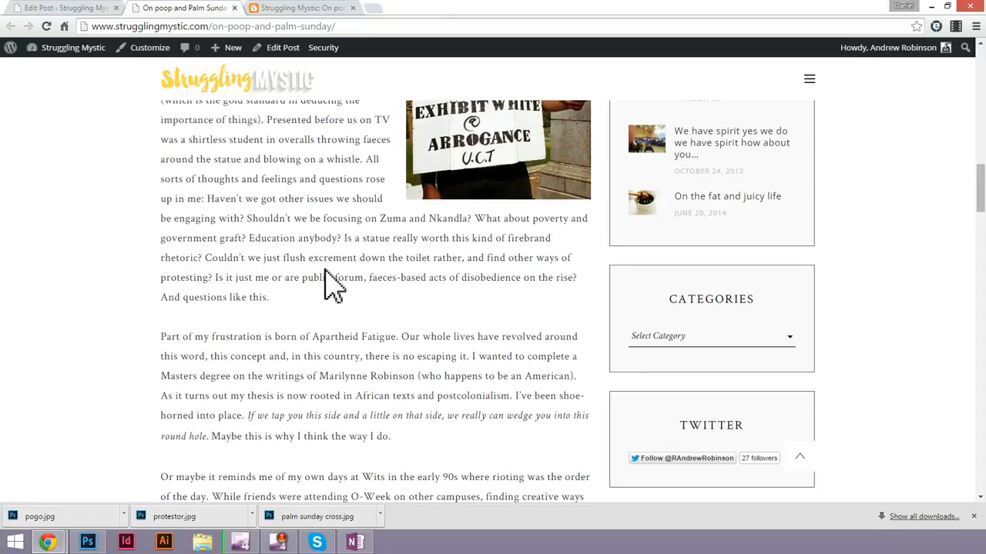
{"action": "triple_click", "coordinate": [311, 336]}
{"action": "left_click", "coordinate": [429, 345]}
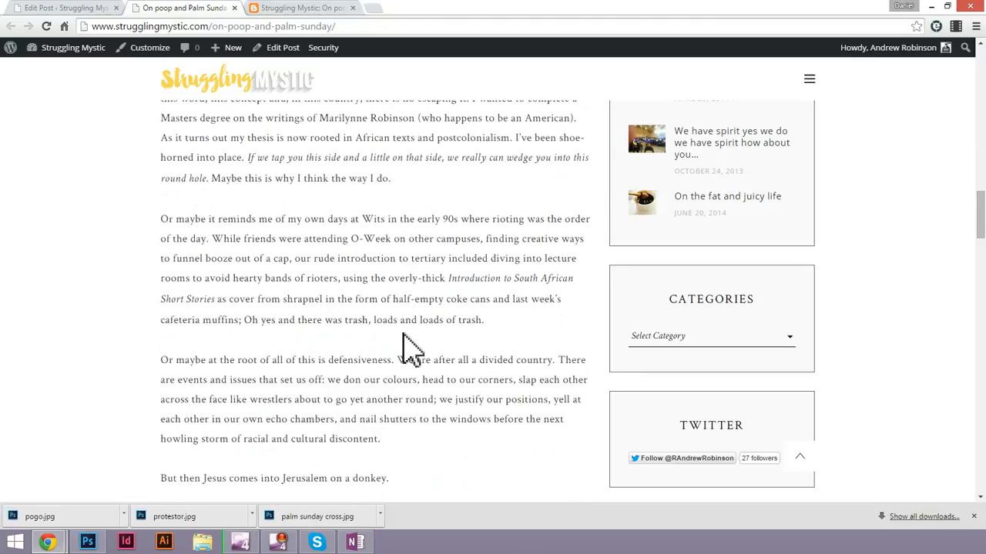
{"action": "scroll", "coordinate": [412, 350], "scroll_direction": "up", "scroll_amount": 3}
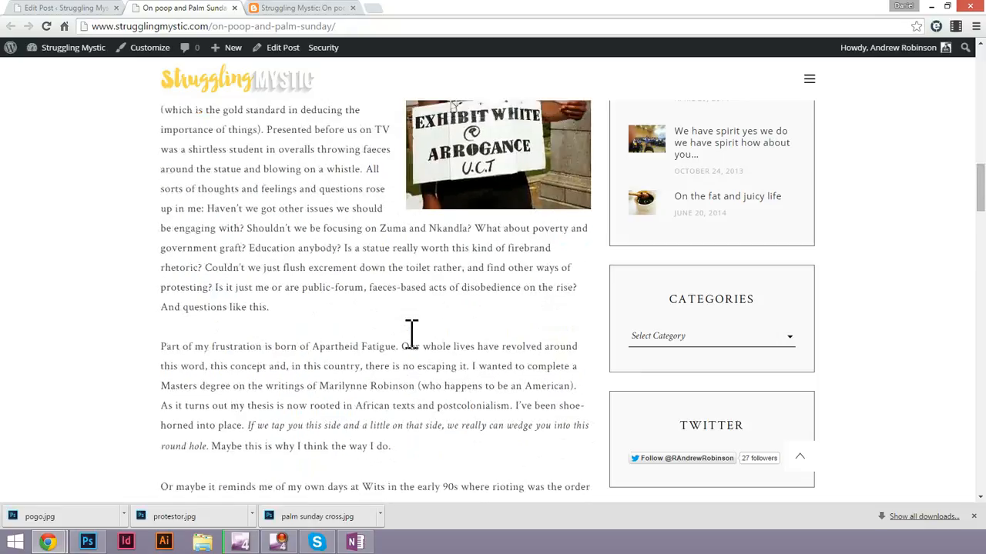
{"action": "scroll", "coordinate": [412, 331], "scroll_direction": "up", "scroll_amount": 5}
{"action": "scroll", "coordinate": [517, 301], "scroll_direction": "down", "scroll_amount": 3}
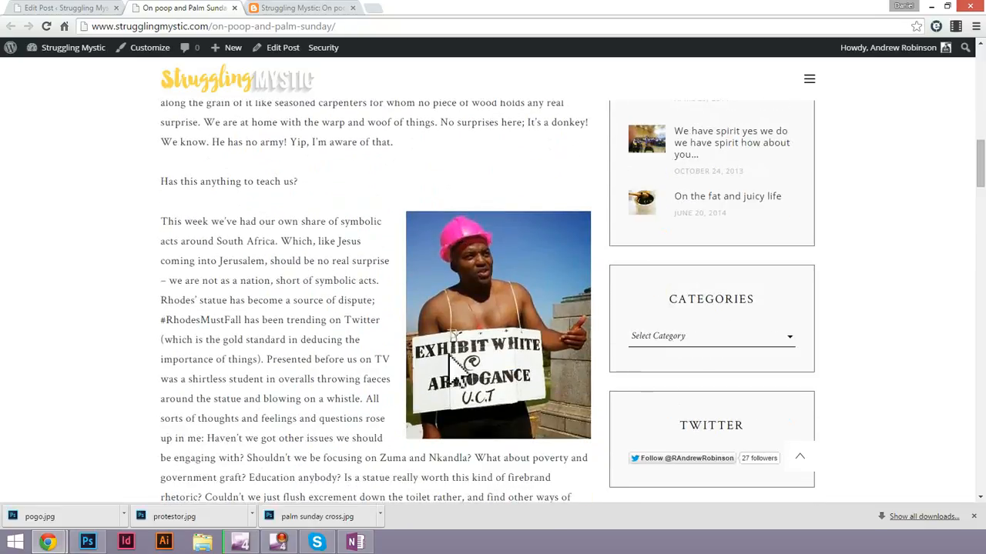
{"action": "scroll", "coordinate": [493, 323], "scroll_direction": "down", "scroll_amount": 9}
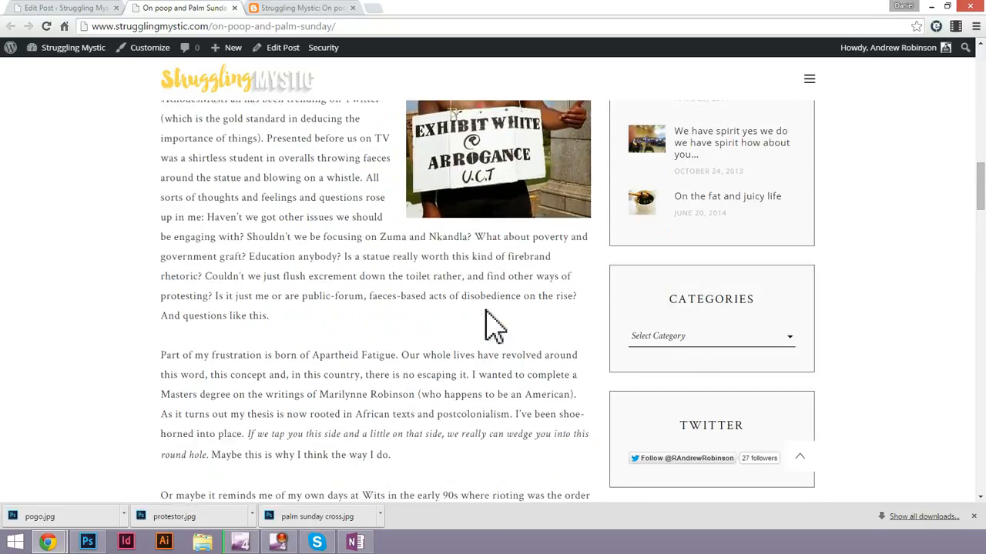
{"action": "scroll", "coordinate": [486, 312], "scroll_direction": "down", "scroll_amount": 3}
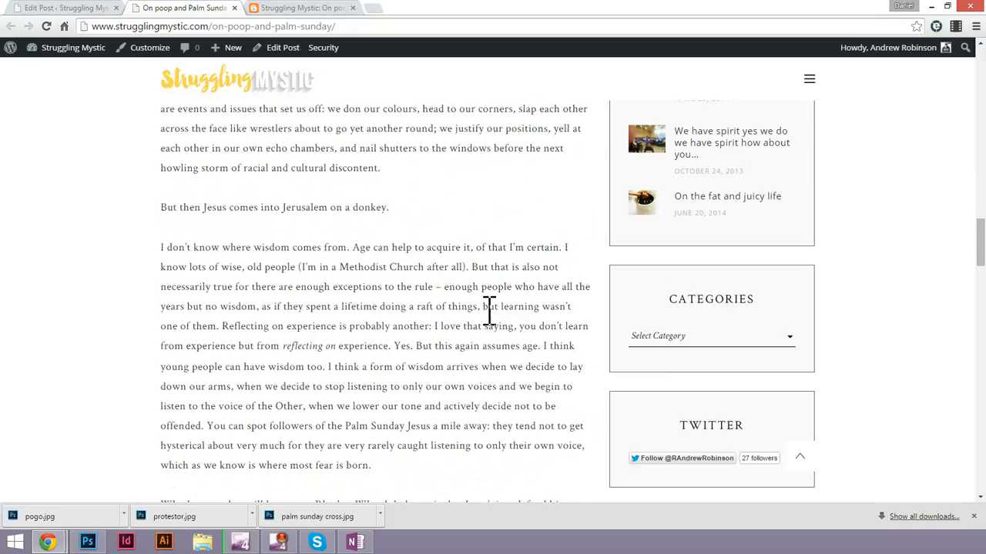
{"action": "scroll", "coordinate": [488, 310], "scroll_direction": "down", "scroll_amount": 2}
{"action": "scroll", "coordinate": [489, 310], "scroll_direction": "down", "scroll_amount": 4}
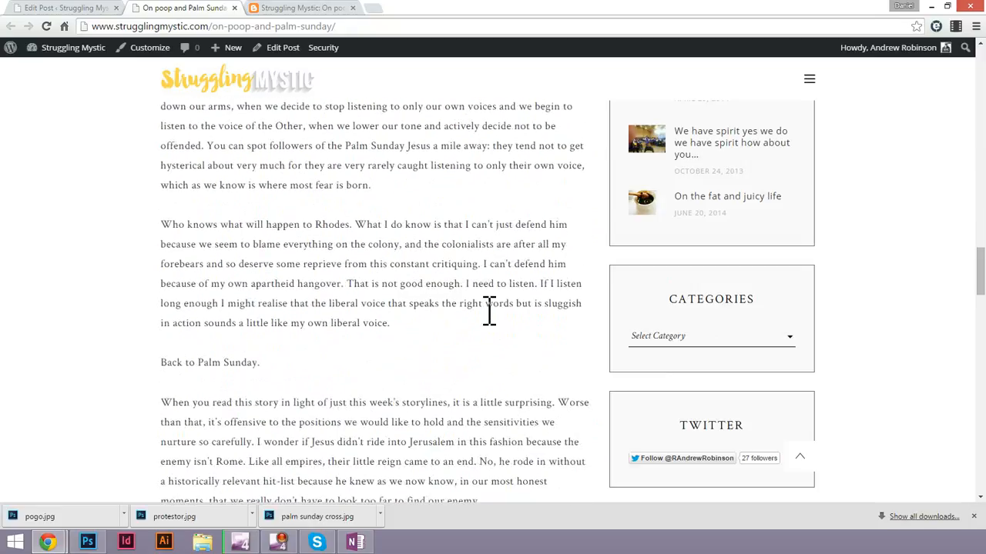
{"action": "scroll", "coordinate": [489, 310], "scroll_direction": "down", "scroll_amount": 3}
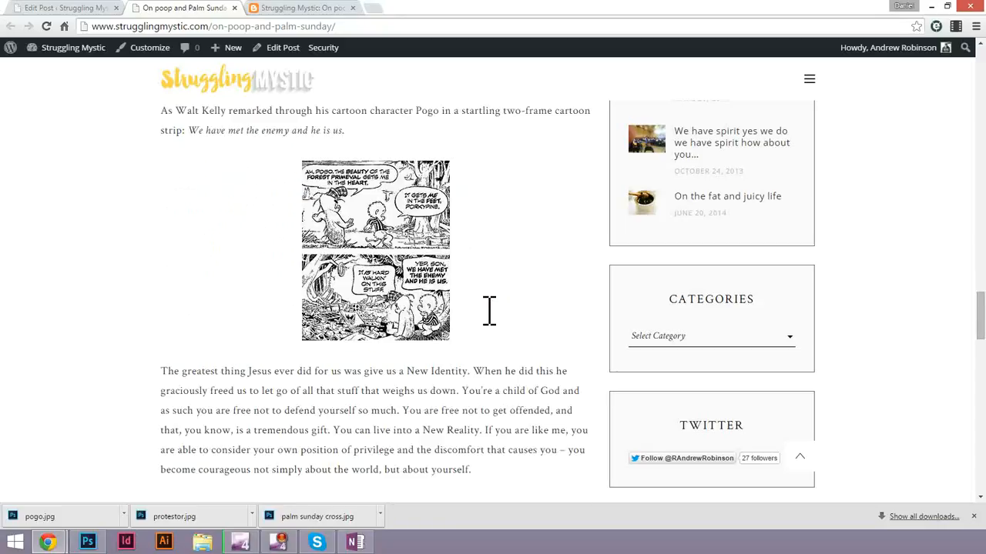
{"action": "scroll", "coordinate": [489, 310], "scroll_direction": "up", "scroll_amount": 14}
{"action": "scroll", "coordinate": [489, 310], "scroll_direction": "up", "scroll_amount": 15}
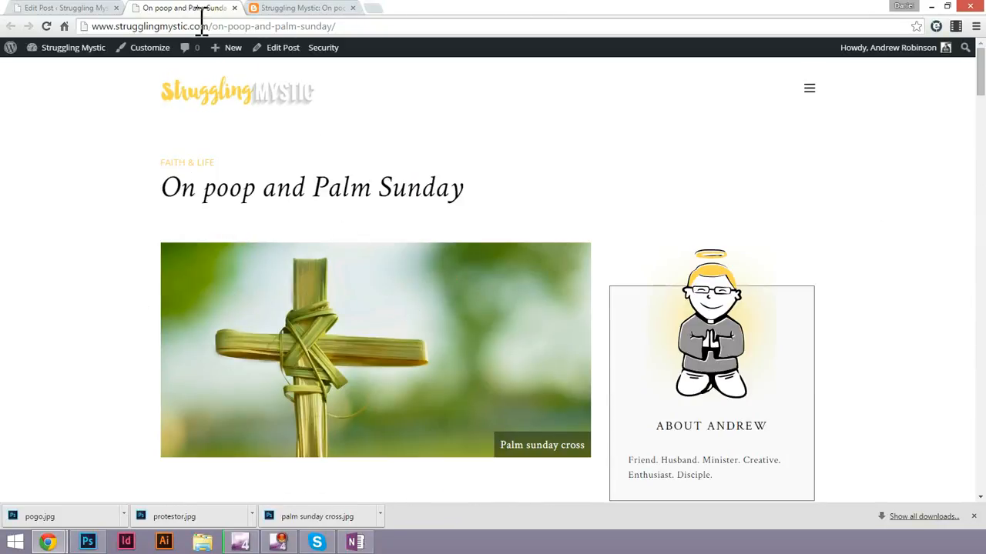
Compare the original Blogspot post's title, picture and opening text with the published WordPress version.
{"action": "left_click", "coordinate": [297, 20]}
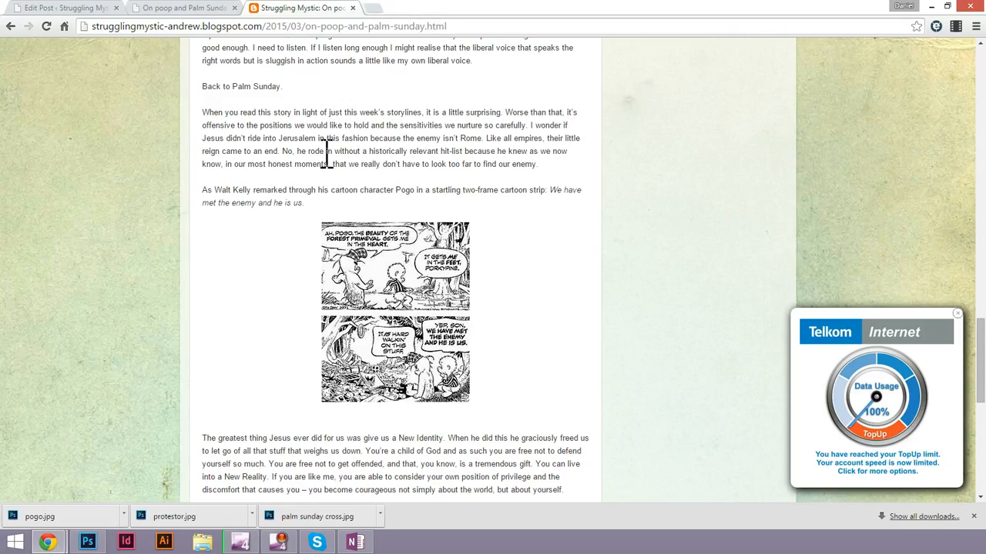
{"action": "scroll", "coordinate": [374, 158], "scroll_direction": "up", "scroll_amount": 8}
{"action": "scroll", "coordinate": [381, 158], "scroll_direction": "up", "scroll_amount": 5}
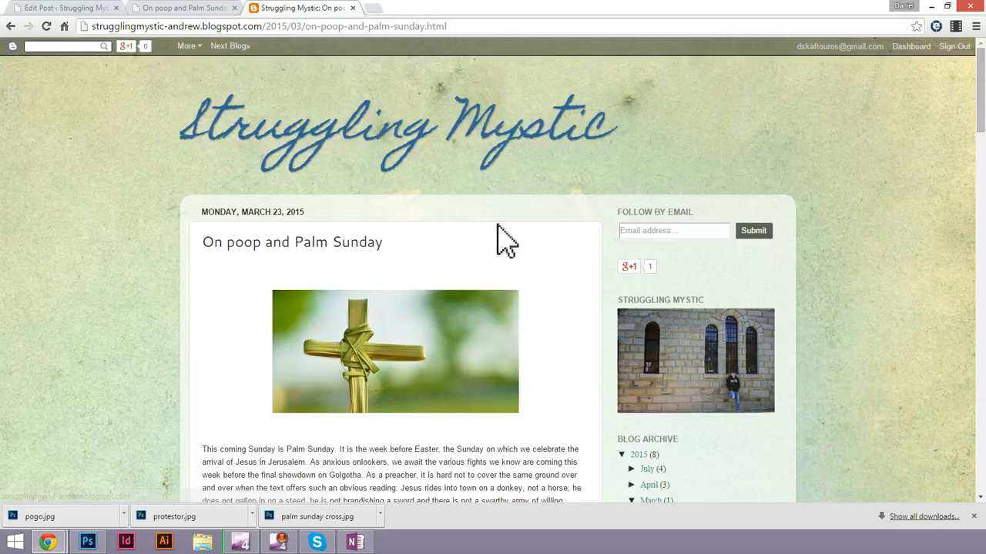
{"action": "left_click", "coordinate": [176, 11]}
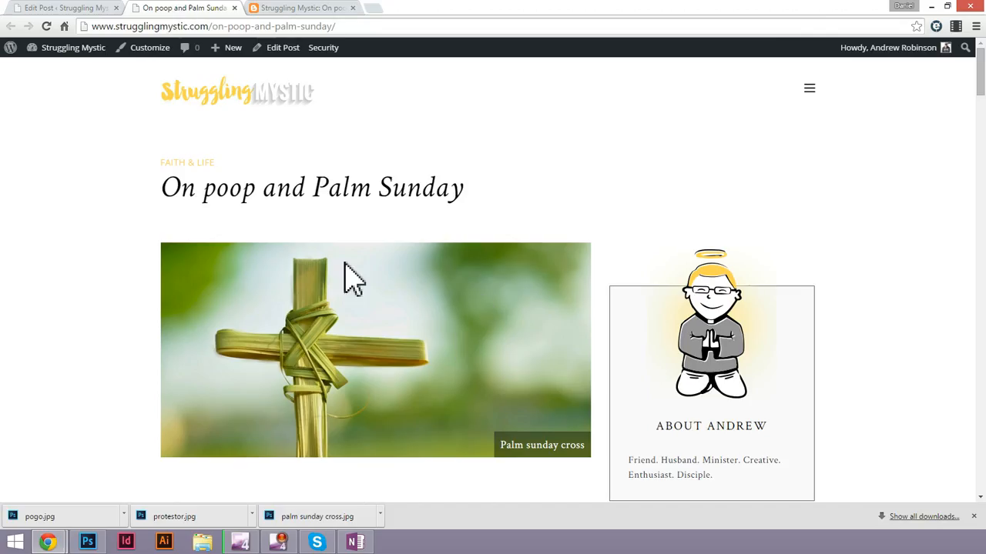
{"action": "scroll", "coordinate": [626, 325], "scroll_direction": "down", "scroll_amount": 5}
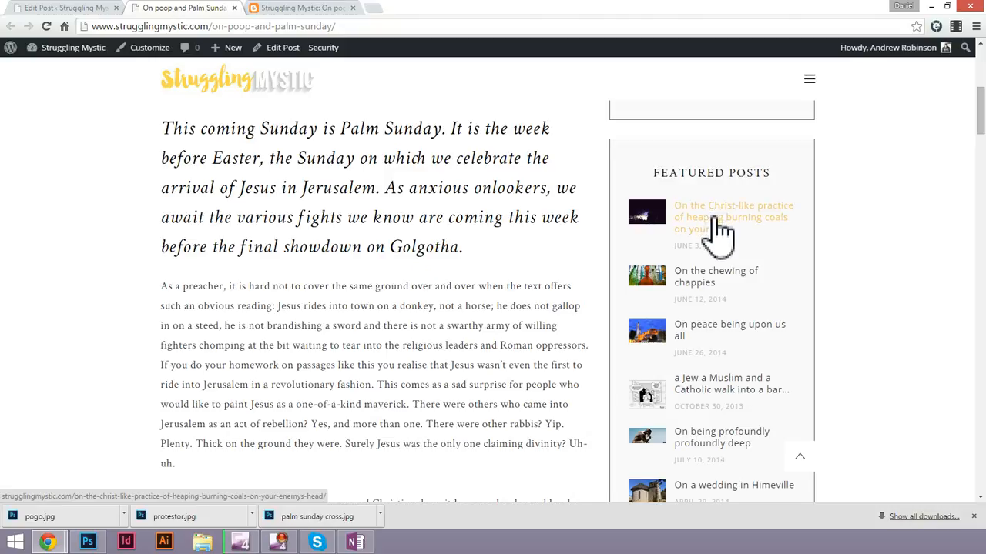
Set the post's Read Length to 5 minutes in the Post Options and update the post.
{"action": "scroll", "coordinate": [720, 231], "scroll_direction": "down", "scroll_amount": 2}
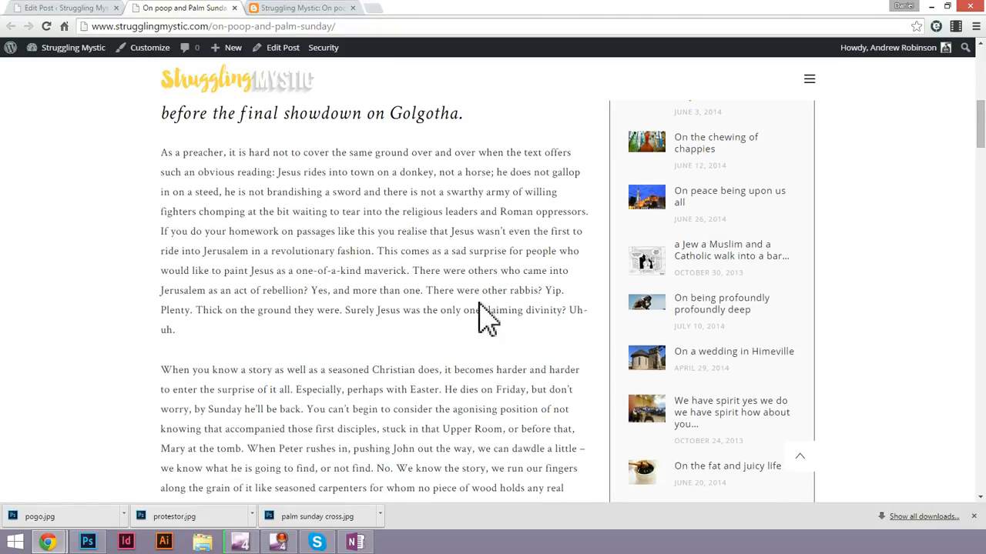
{"action": "left_click", "coordinate": [93, 9]}
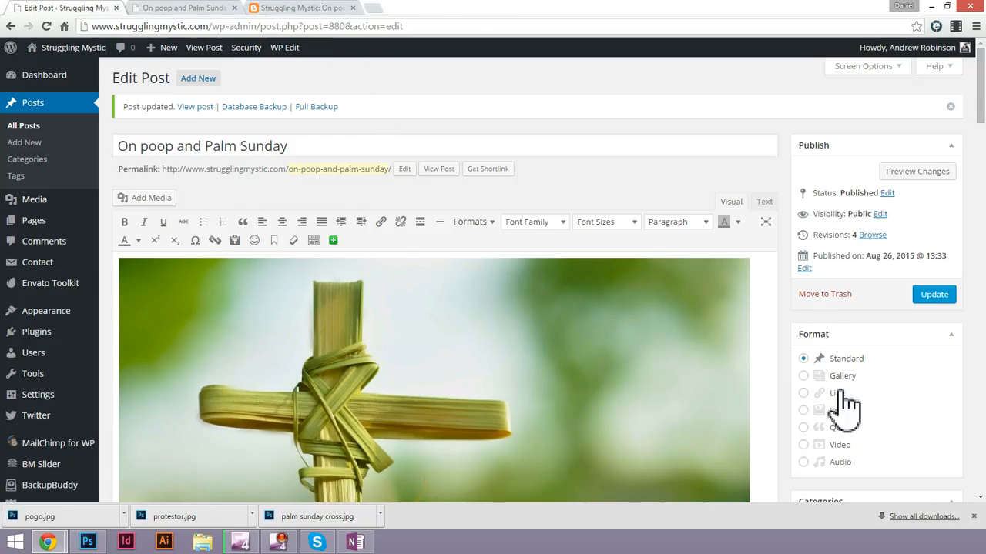
{"action": "scroll", "coordinate": [827, 335], "scroll_direction": "down", "scroll_amount": 4}
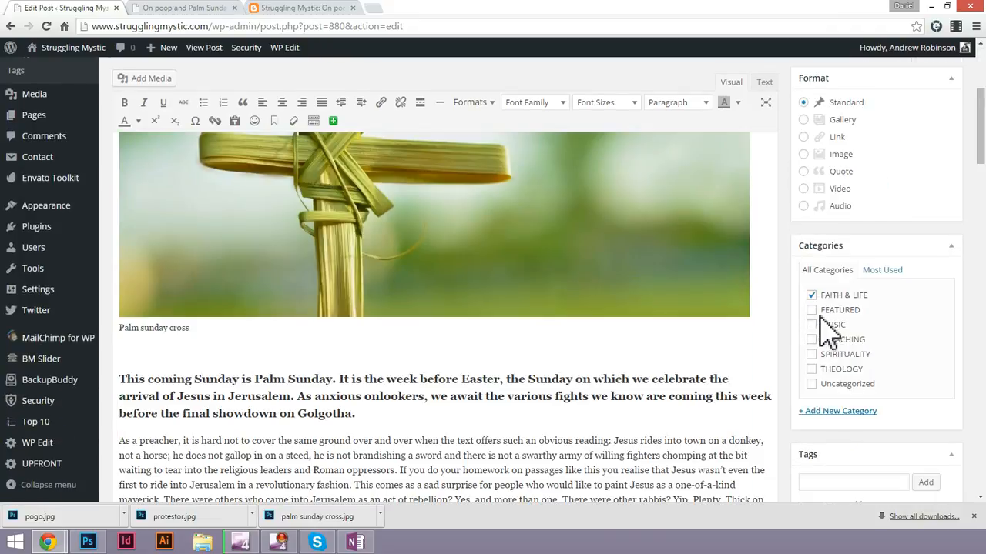
{"action": "scroll", "coordinate": [836, 345], "scroll_direction": "down", "scroll_amount": 4}
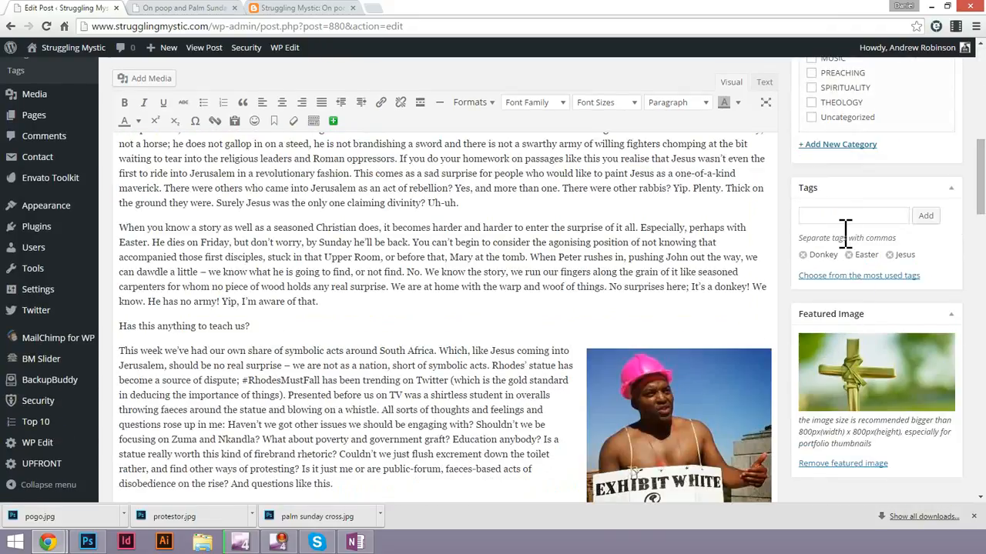
{"action": "scroll", "coordinate": [758, 232], "scroll_direction": "down", "scroll_amount": 15}
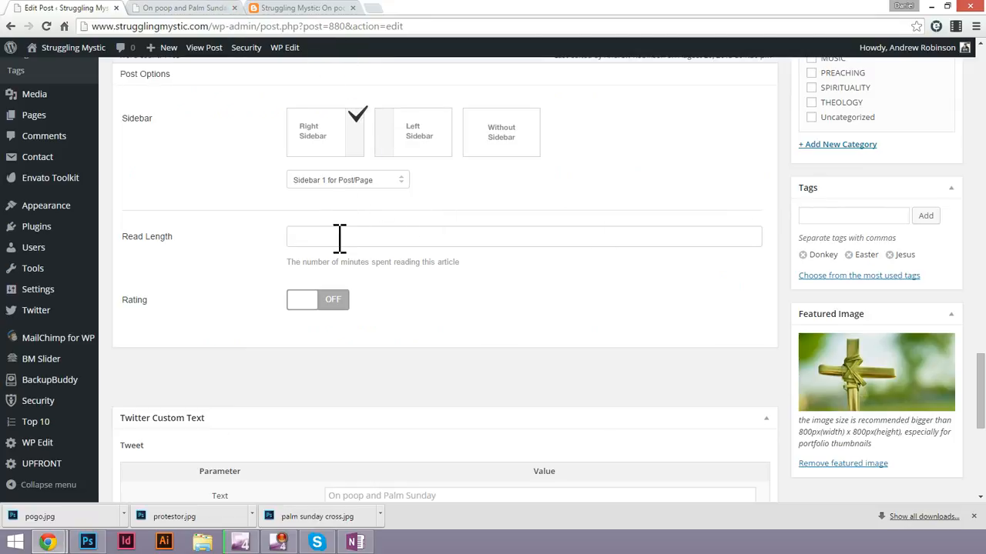
{"action": "scroll", "coordinate": [339, 239], "scroll_direction": "down", "scroll_amount": 1}
{"action": "scroll", "coordinate": [341, 253], "scroll_direction": "up", "scroll_amount": 3}
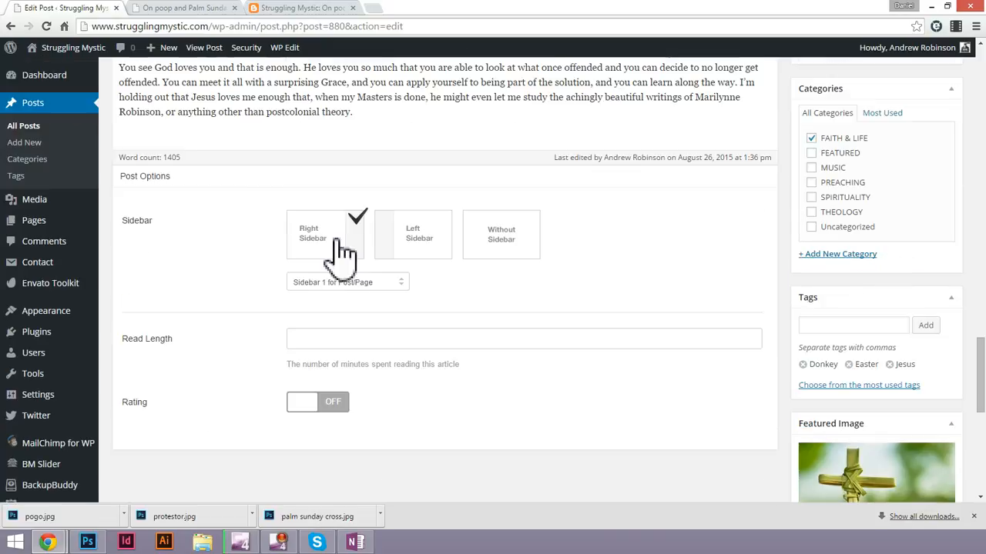
{"action": "left_click", "coordinate": [346, 337]}
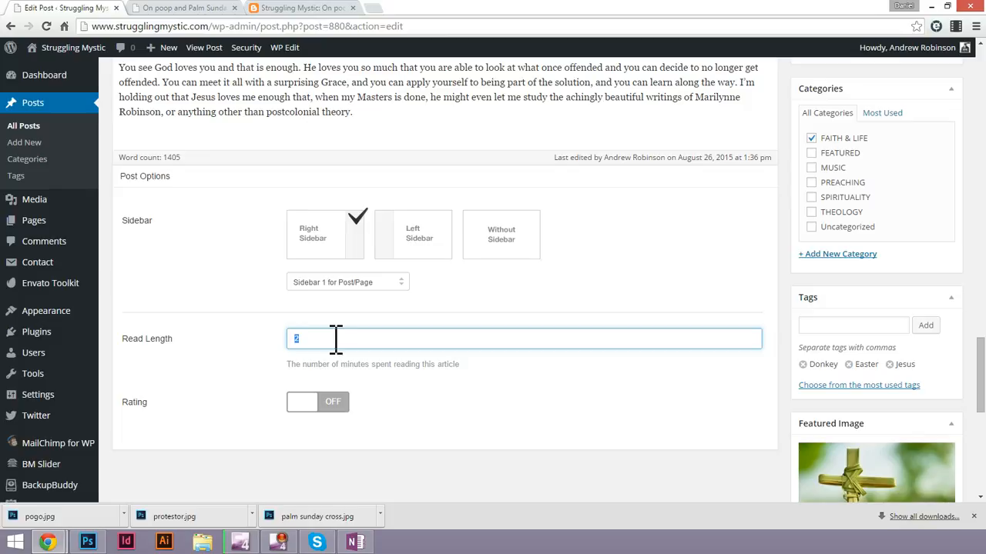
{"action": "scroll", "coordinate": [489, 452], "scroll_direction": "down", "scroll_amount": 3}
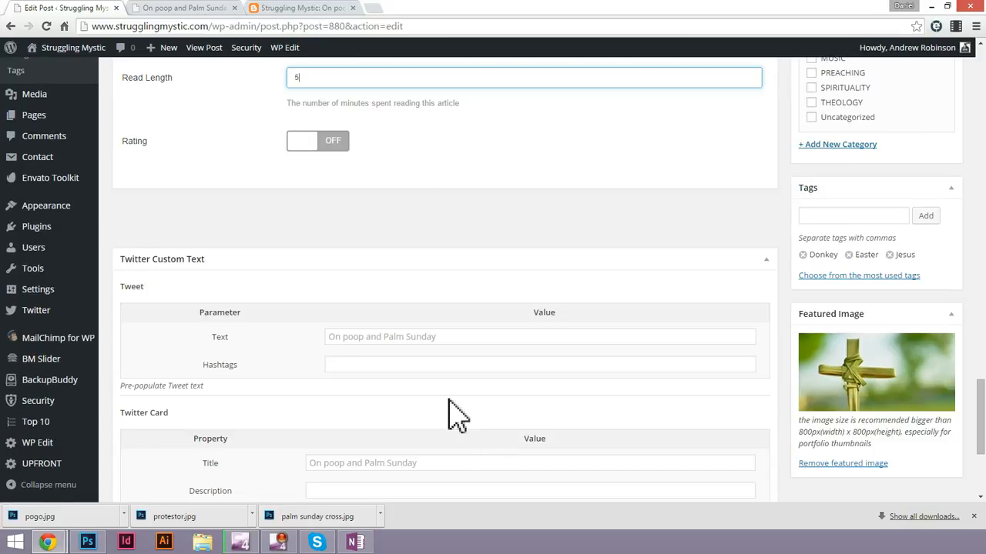
{"action": "scroll", "coordinate": [281, 354], "scroll_direction": "down", "scroll_amount": 3}
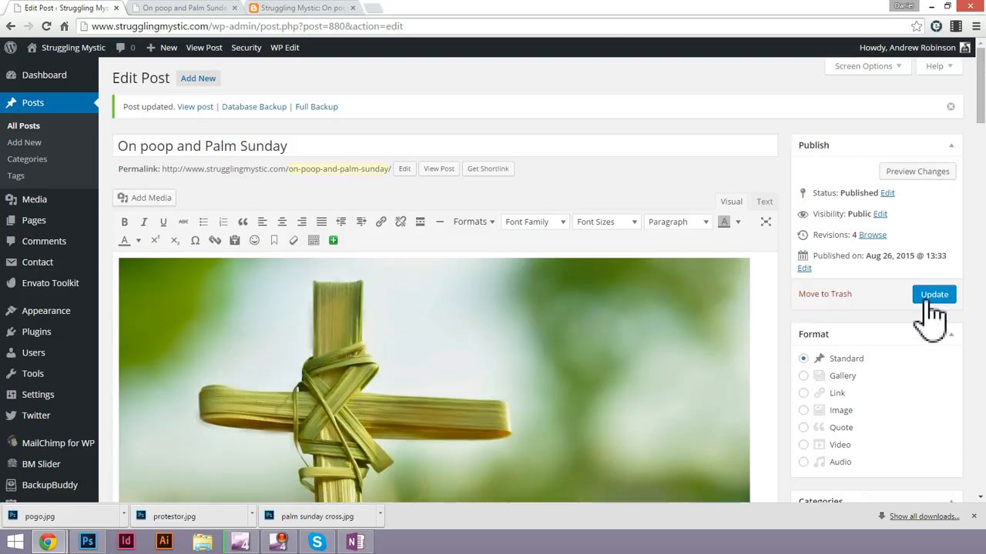
{"action": "left_click", "coordinate": [931, 306]}
Check the published post's Featured Posts list and look through the updated post's edit settings down to the Top 10 thumbnail location.
{"action": "left_click", "coordinate": [209, 8]}
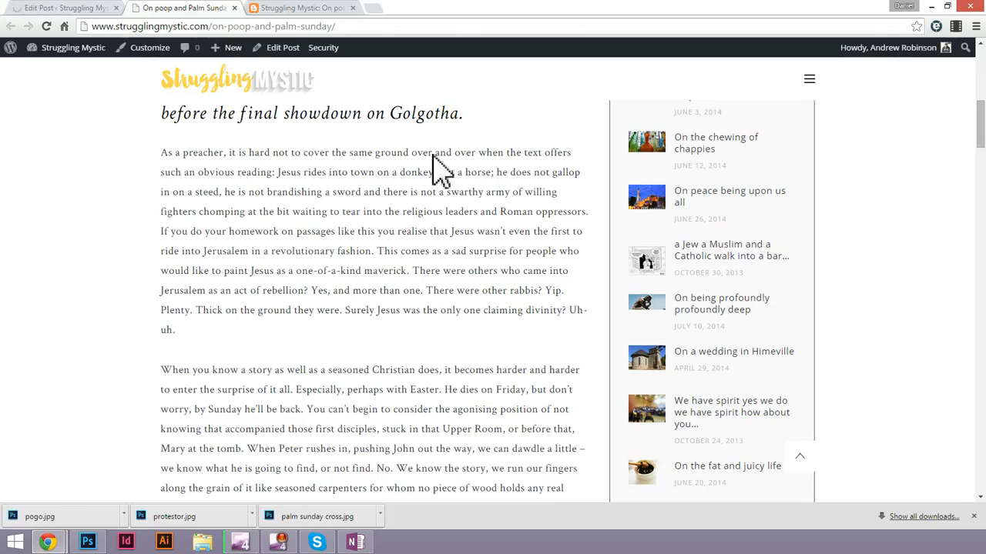
{"action": "scroll", "coordinate": [743, 369], "scroll_direction": "up", "scroll_amount": 1}
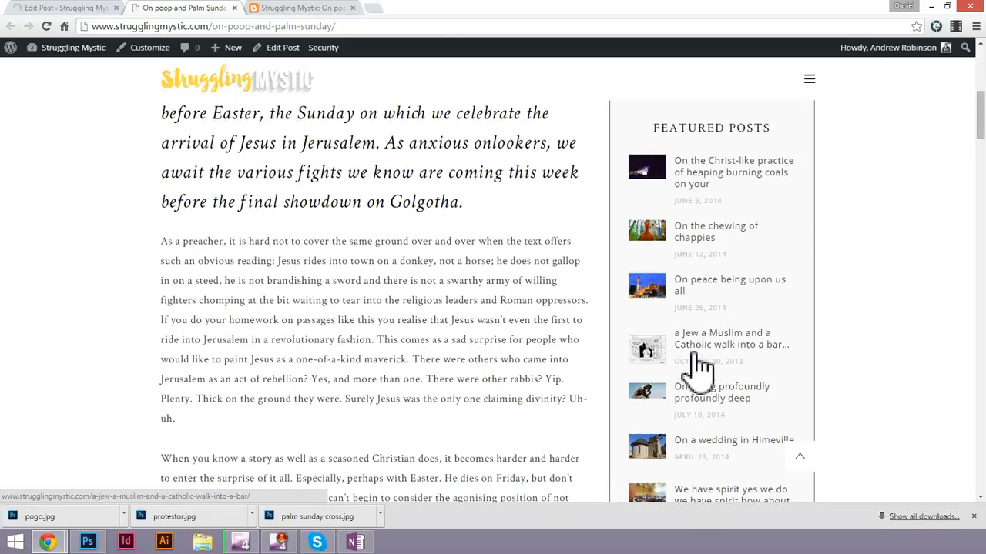
{"action": "left_click", "coordinate": [68, 9]}
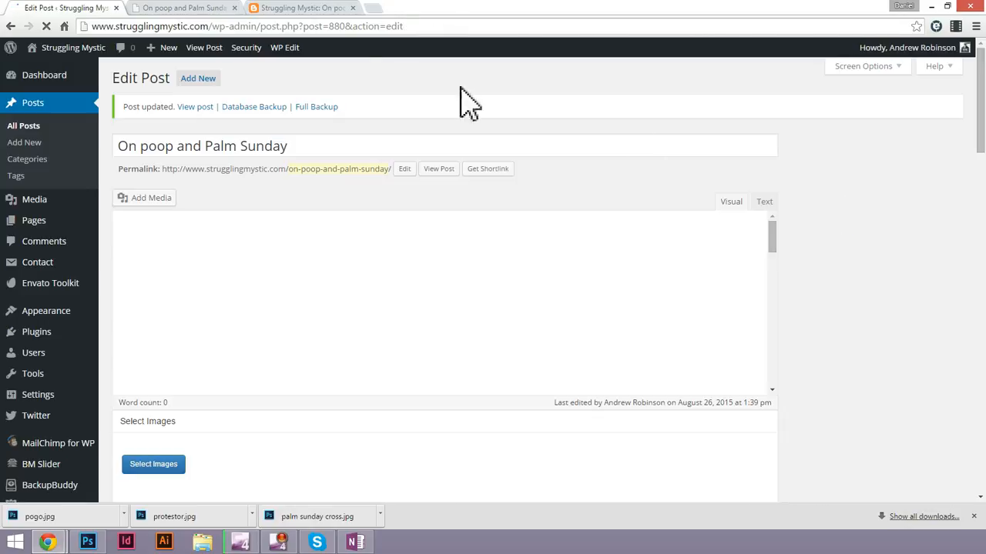
{"action": "scroll", "coordinate": [739, 309], "scroll_direction": "down", "scroll_amount": 3}
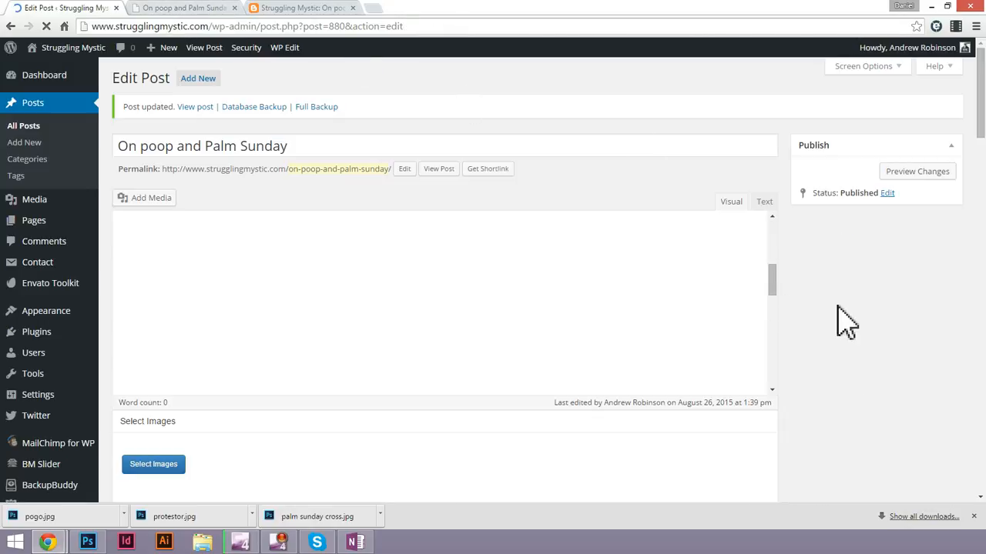
{"action": "scroll", "coordinate": [845, 322], "scroll_direction": "down", "scroll_amount": 15}
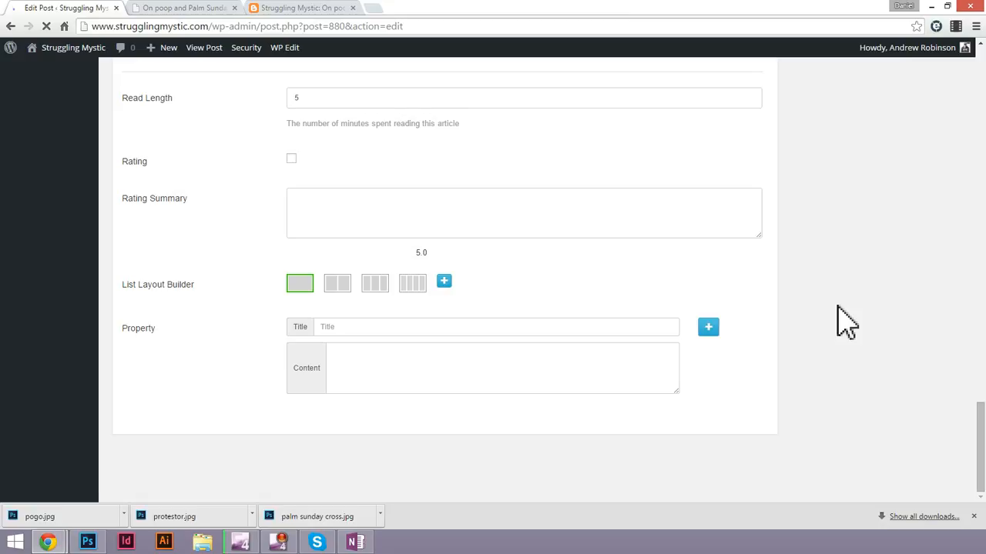
{"action": "scroll", "coordinate": [845, 322], "scroll_direction": "up", "scroll_amount": 2}
{"action": "scroll", "coordinate": [399, 231], "scroll_direction": "up", "scroll_amount": 8}
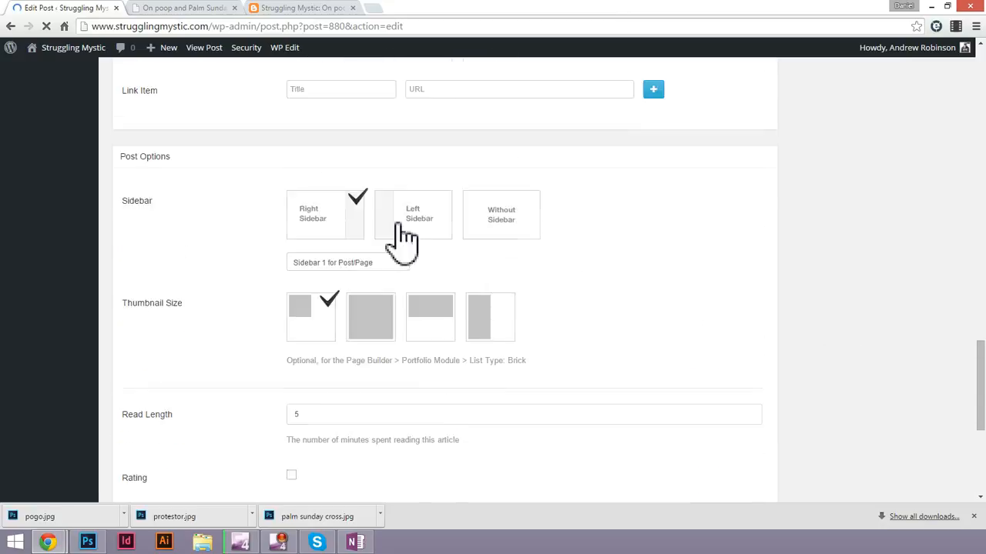
{"action": "scroll", "coordinate": [399, 231], "scroll_direction": "up", "scroll_amount": 10}
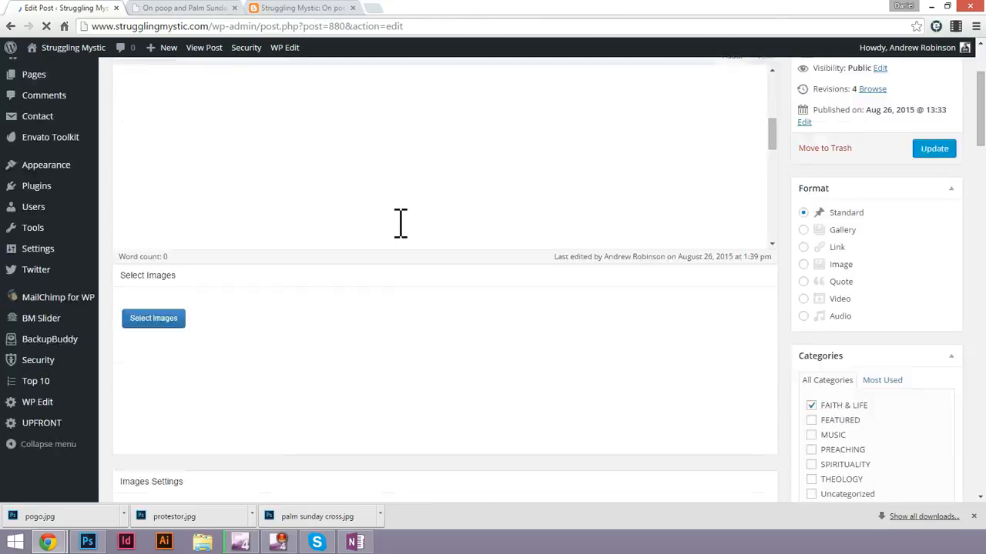
{"action": "scroll", "coordinate": [819, 319], "scroll_direction": "down", "scroll_amount": 6}
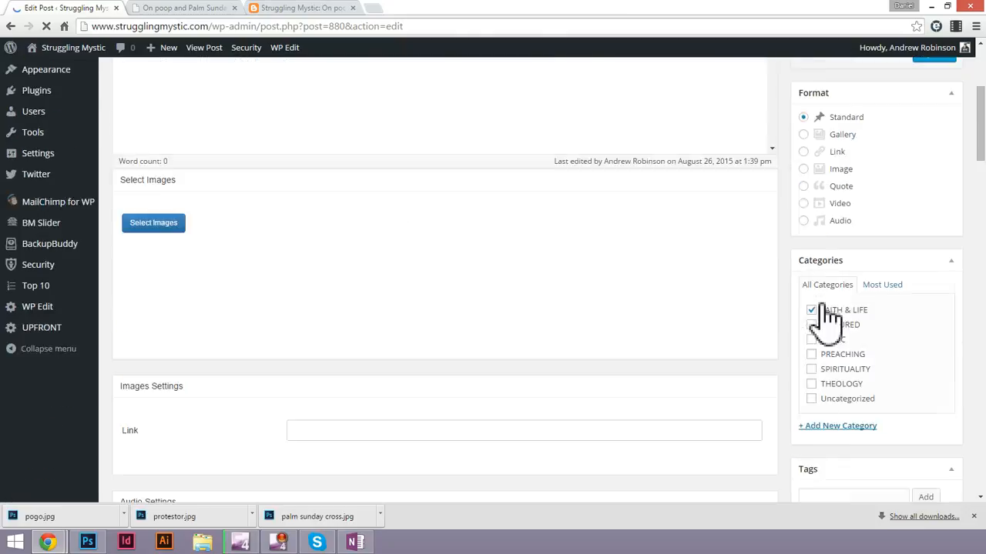
{"action": "scroll", "coordinate": [830, 319], "scroll_direction": "up", "scroll_amount": 6}
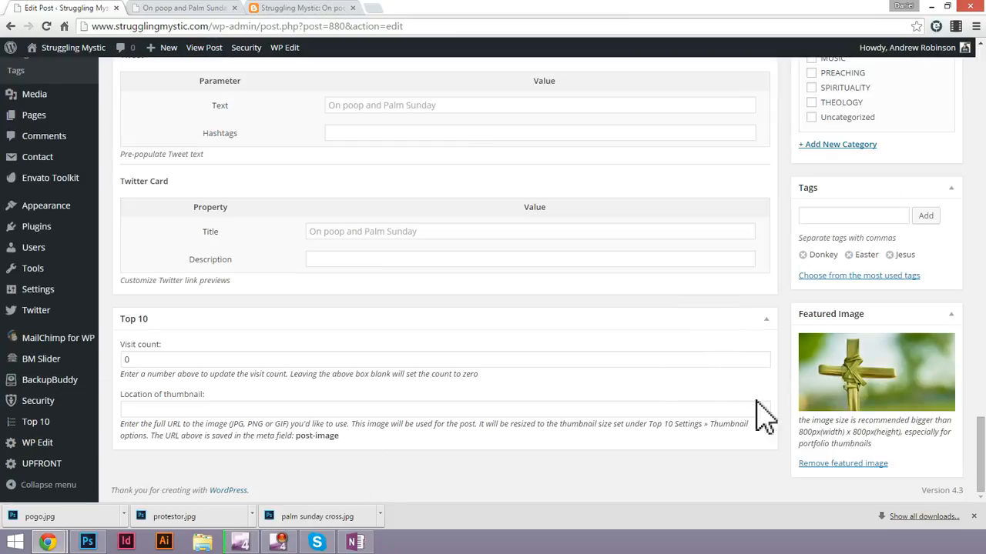
{"action": "left_click", "coordinate": [273, 409]}
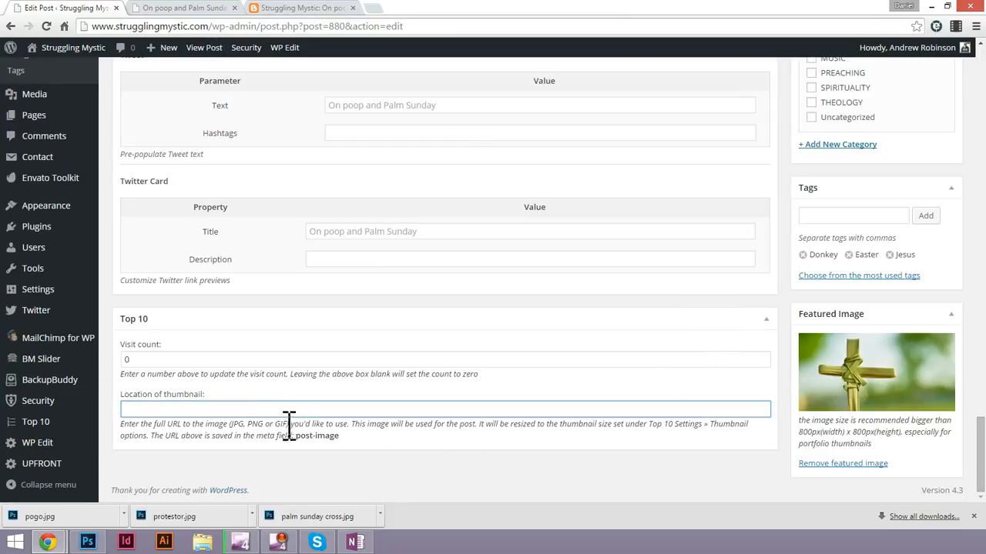
Examine the small thumbnails beside the Featured Posts entries on the published post.
{"action": "left_click", "coordinate": [185, 7]}
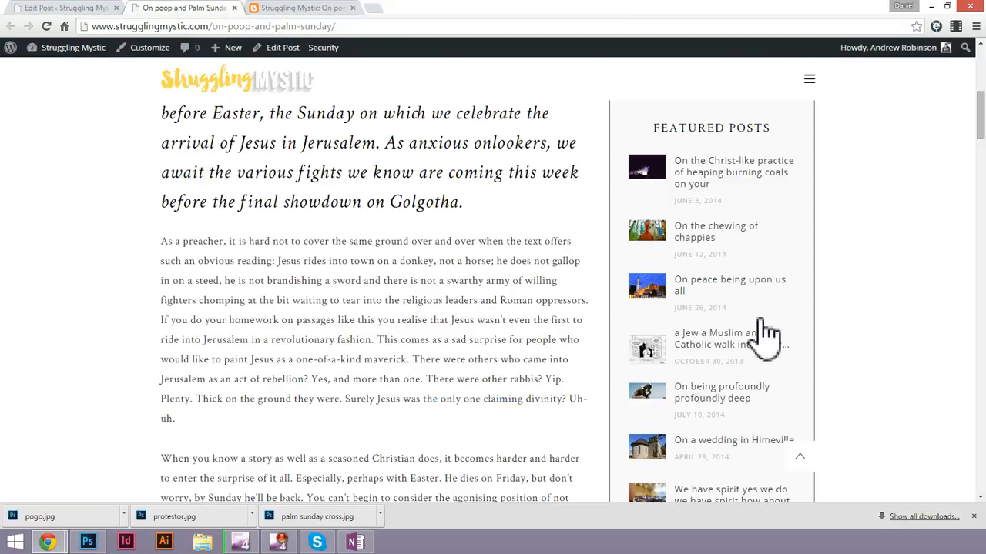
{"action": "scroll", "coordinate": [744, 418], "scroll_direction": "up", "scroll_amount": 1}
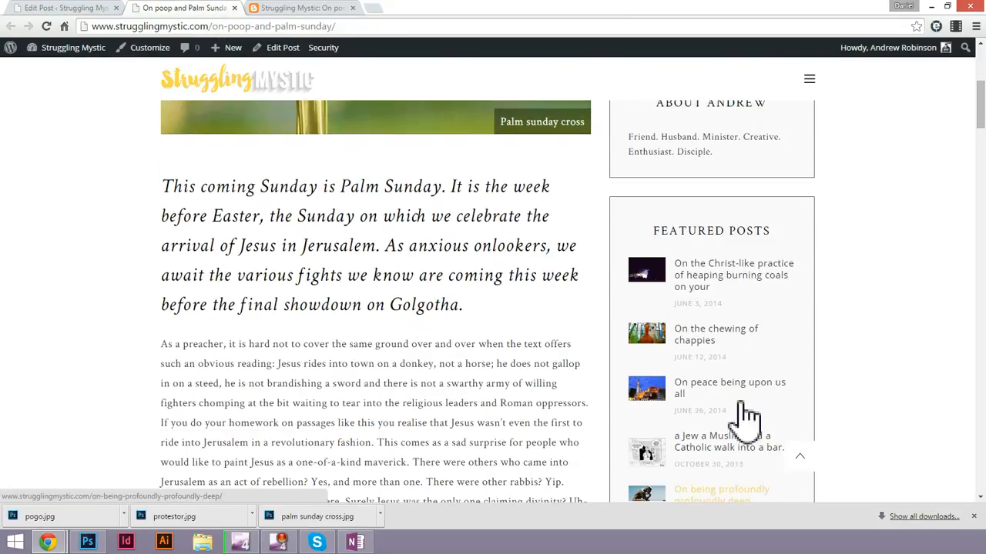
{"action": "scroll", "coordinate": [746, 418], "scroll_direction": "down", "scroll_amount": 3}
{"action": "scroll", "coordinate": [747, 418], "scroll_direction": "up", "scroll_amount": 3}
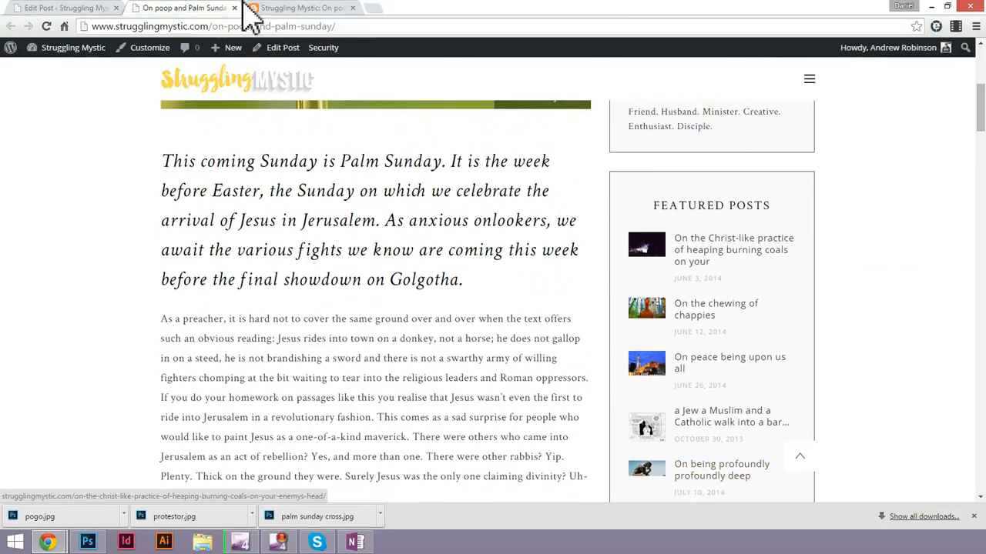
Copy the URL of palm-sunday-cross.jpg from the post's featured image details and close the media library.
{"action": "left_click", "coordinate": [88, 9]}
{"action": "scroll", "coordinate": [854, 162], "scroll_direction": "up", "scroll_amount": 1}
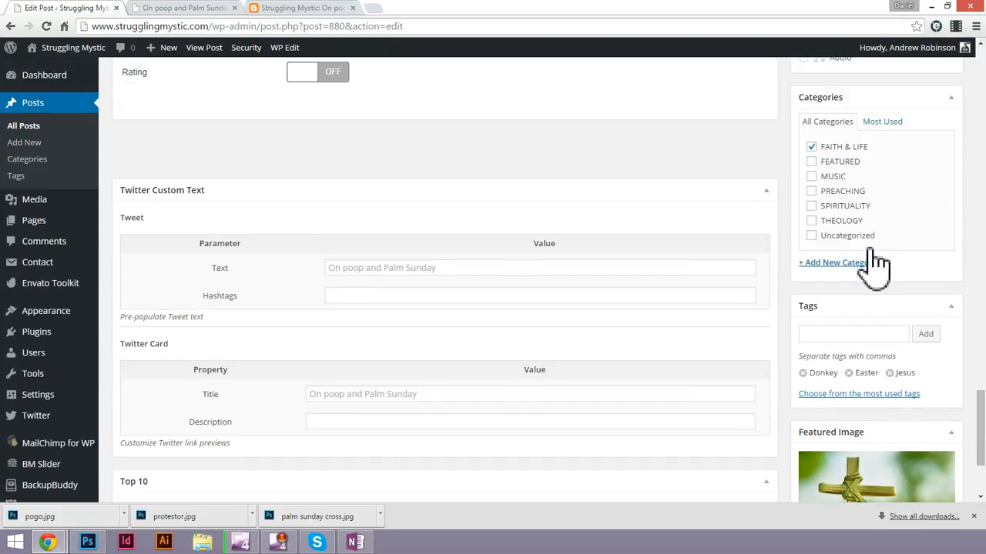
{"action": "scroll", "coordinate": [842, 307], "scroll_direction": "down", "scroll_amount": 2}
{"action": "left_click", "coordinate": [231, 409]}
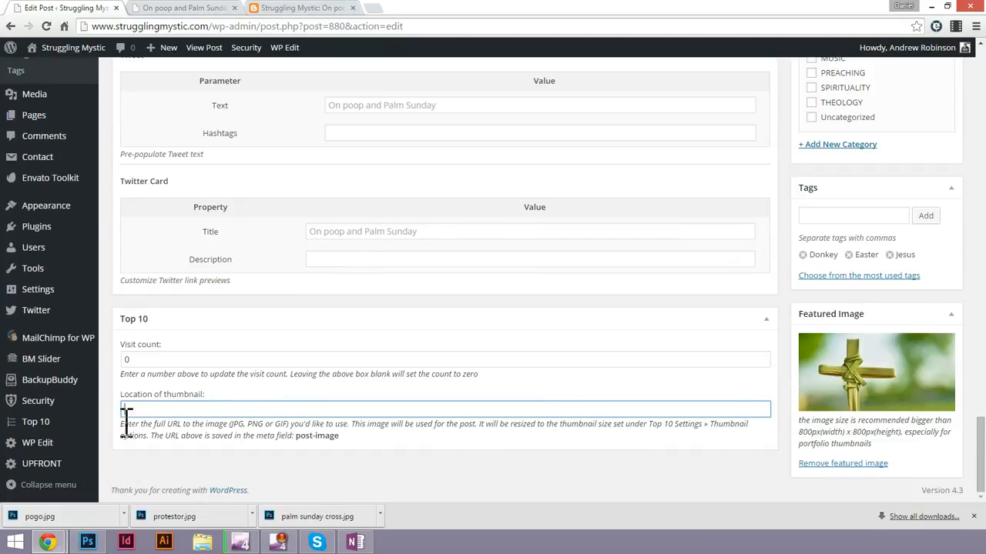
{"action": "left_click", "coordinate": [855, 368]}
{"action": "double_click", "coordinate": [881, 236]}
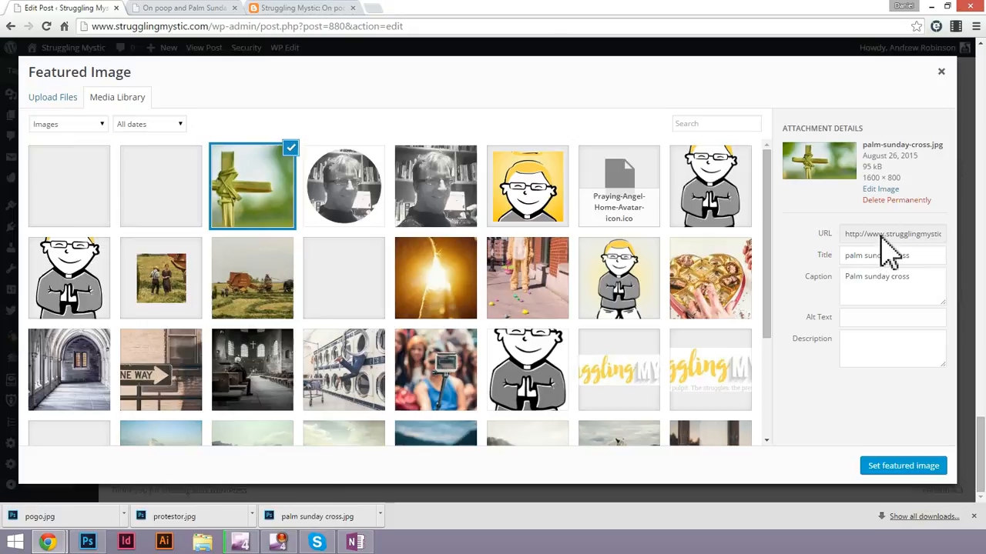
{"action": "left_click", "coordinate": [885, 237]}
{"action": "triple_click", "coordinate": [888, 235]}
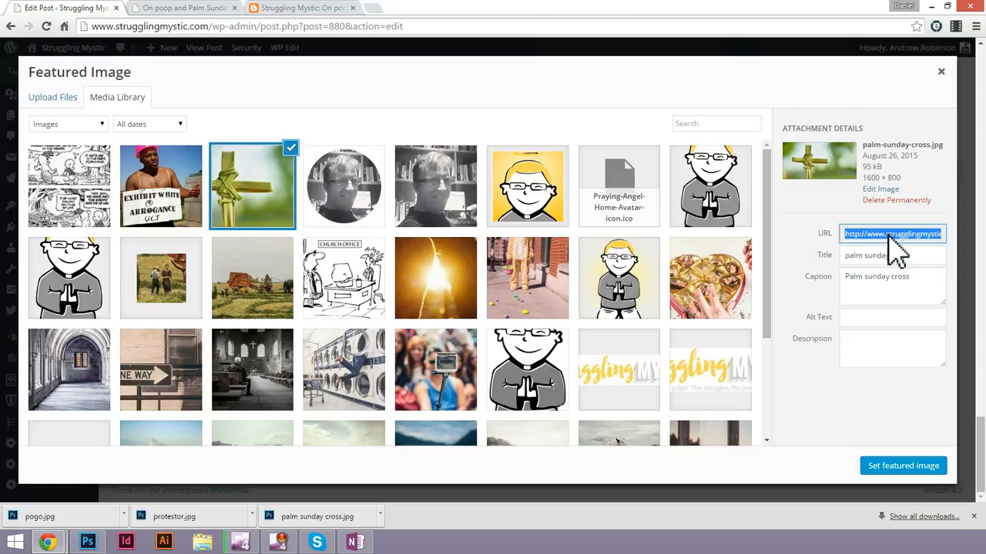
{"action": "right_click", "coordinate": [847, 239]}
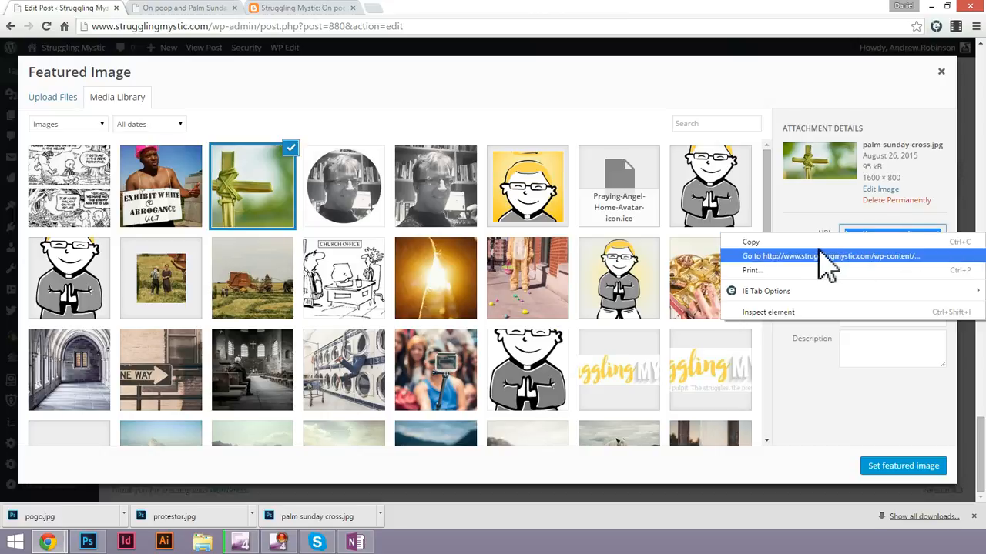
{"action": "left_click", "coordinate": [801, 242]}
{"action": "left_click", "coordinate": [941, 73]}
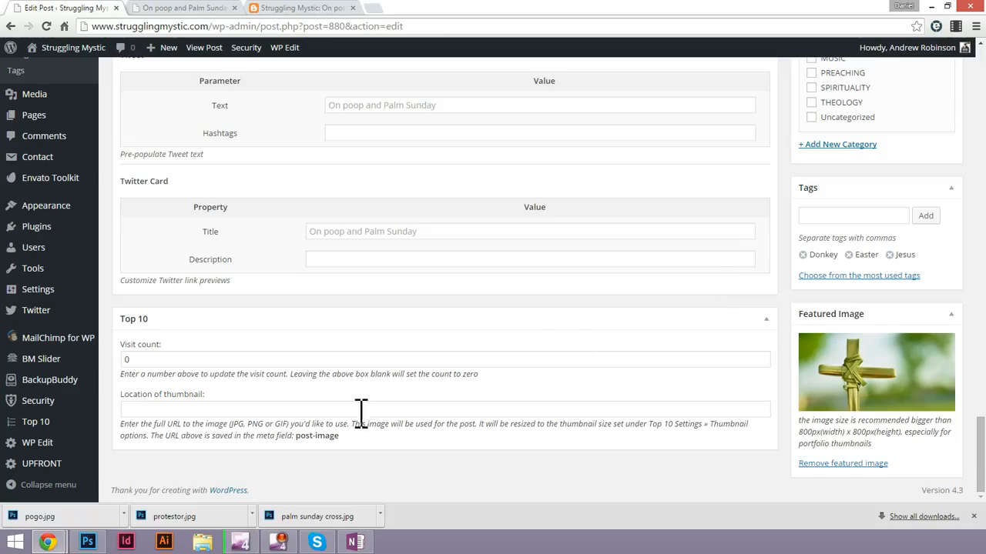
Paste the copied palm-sunday-cross.jpg URL as the Top 10 thumbnail location and glance at the published post.
{"action": "left_click", "coordinate": [240, 408]}
{"action": "key", "text": "ctrl+v"}
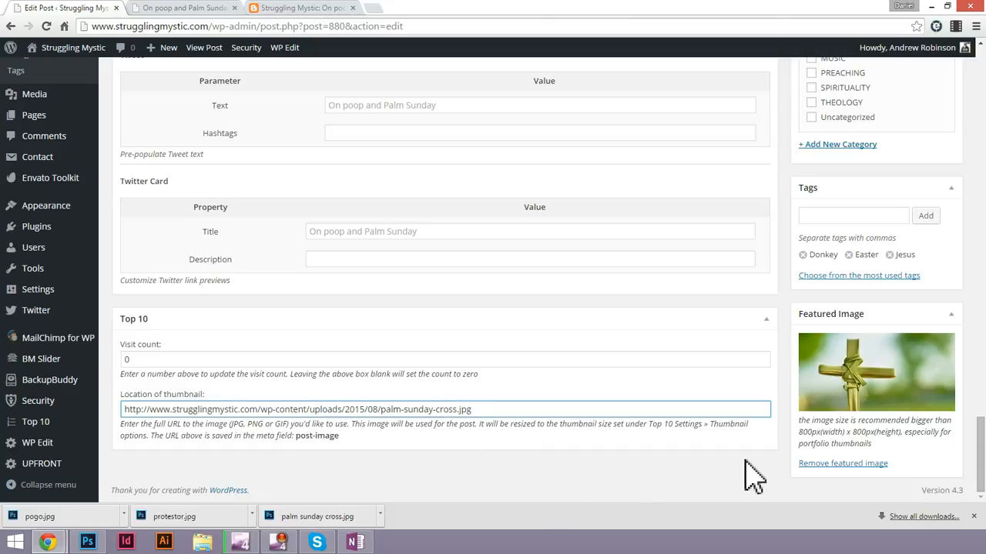
{"action": "scroll", "coordinate": [755, 474], "scroll_direction": "up", "scroll_amount": 3}
{"action": "scroll", "coordinate": [777, 466], "scroll_direction": "up", "scroll_amount": 10}
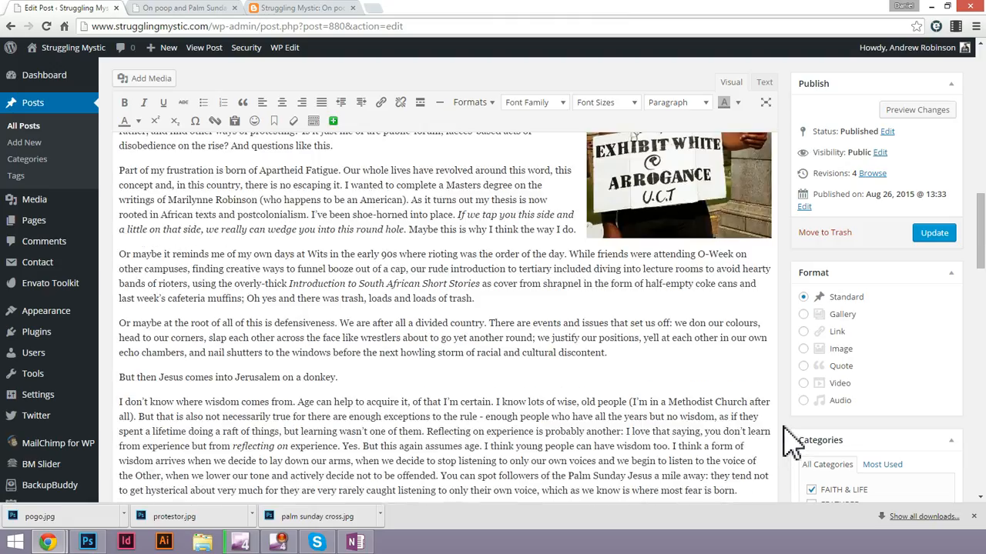
{"action": "left_click", "coordinate": [176, 9]}
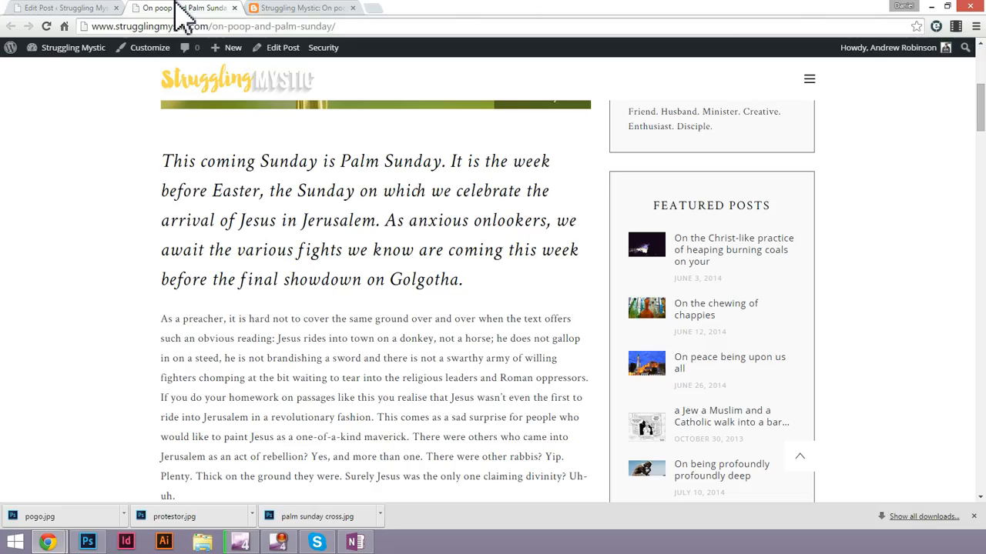
{"action": "left_click", "coordinate": [46, 9]}
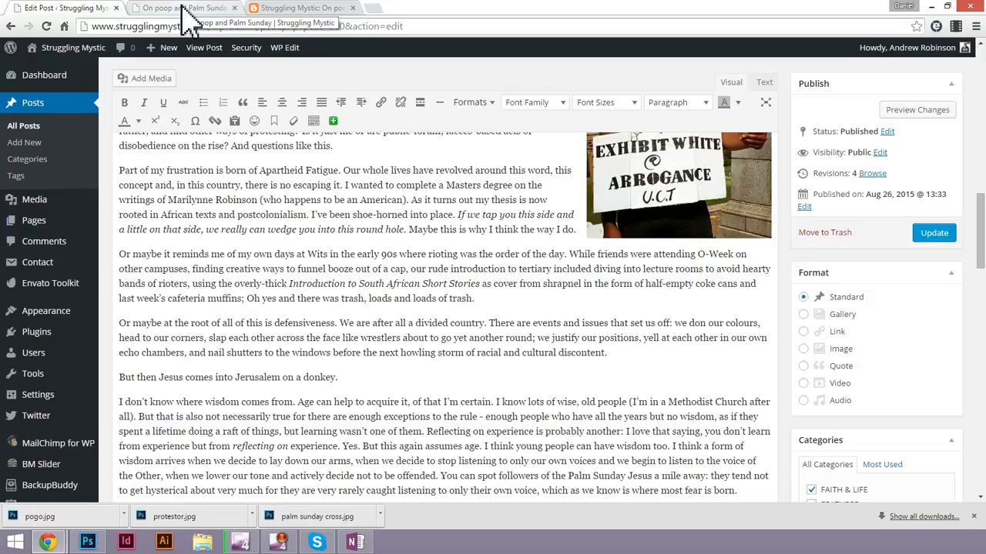